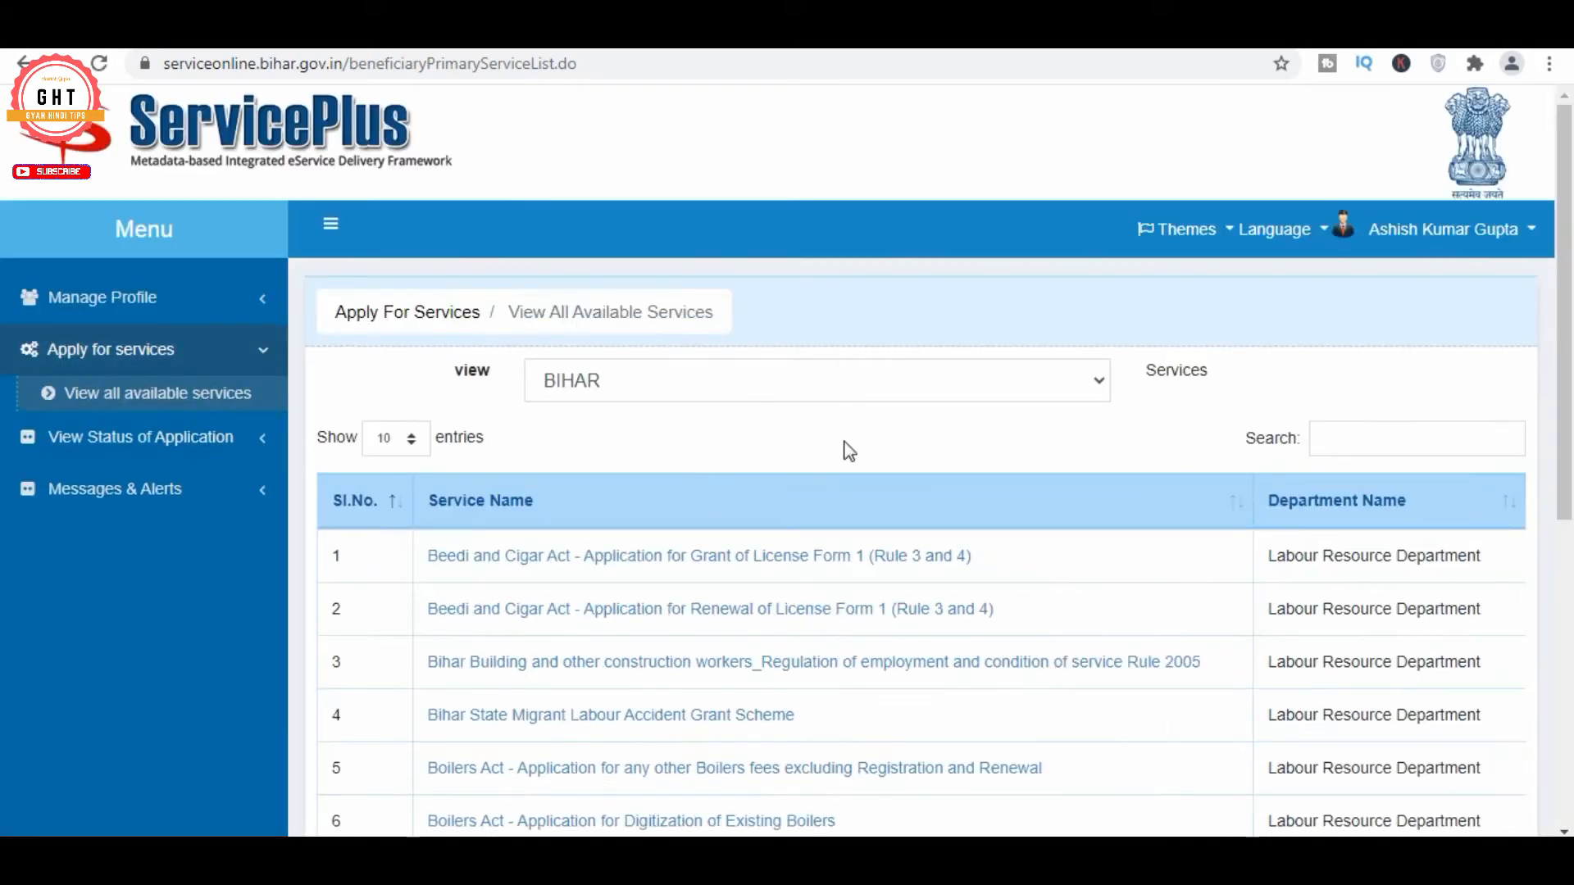
Place the cursor in the Search box of the Bihar services list
left_click(1351, 438)
Filter services by 'char' and open Issuance of Character Certificate
type("char")
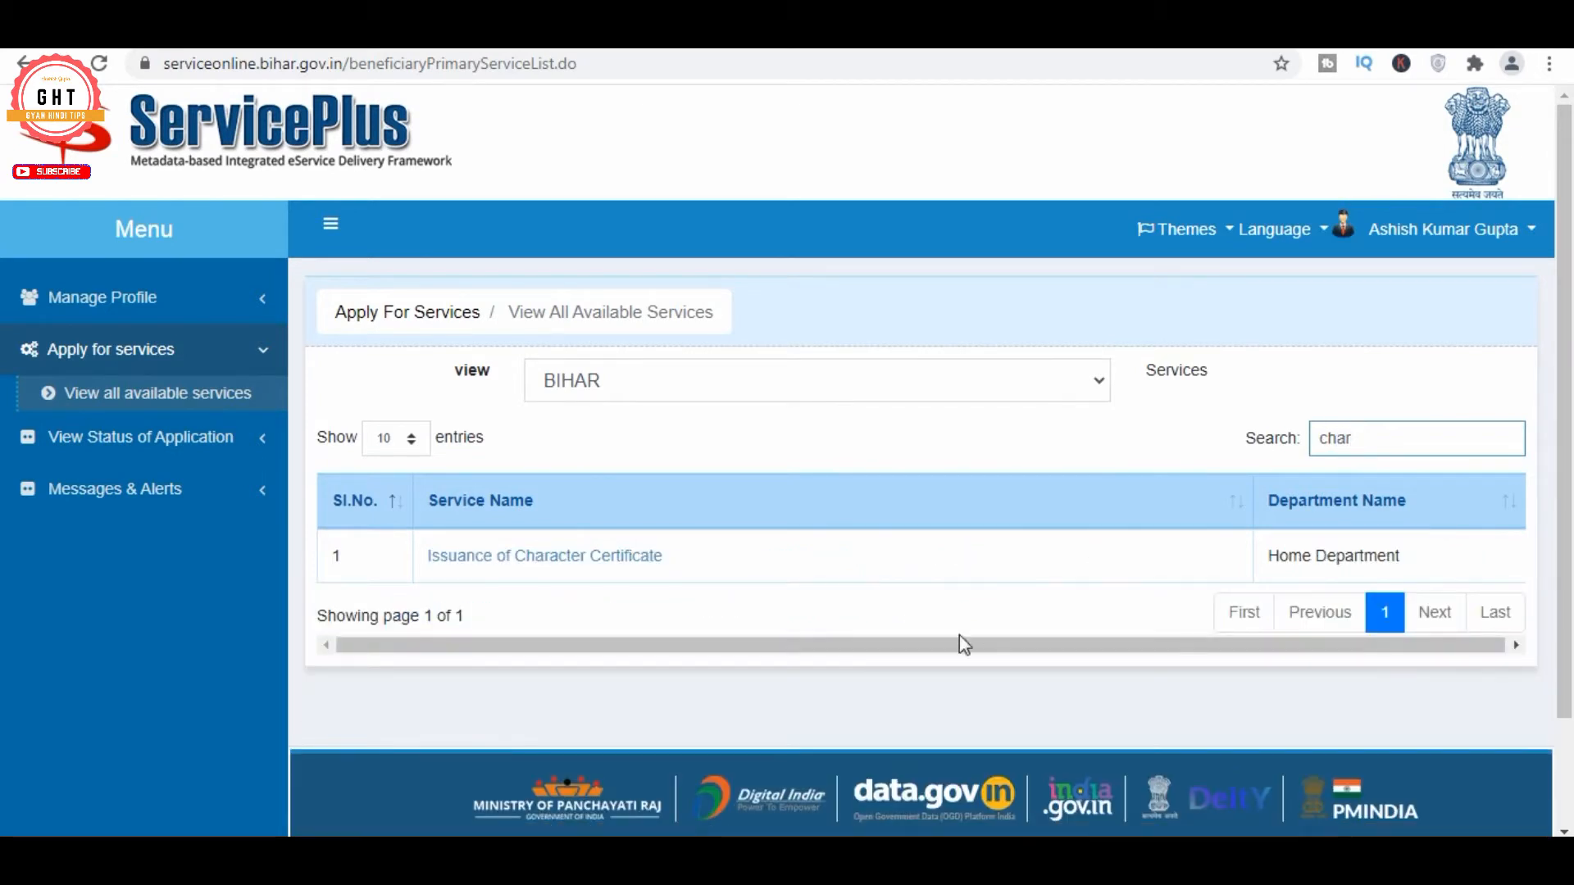
left_click(555, 561)
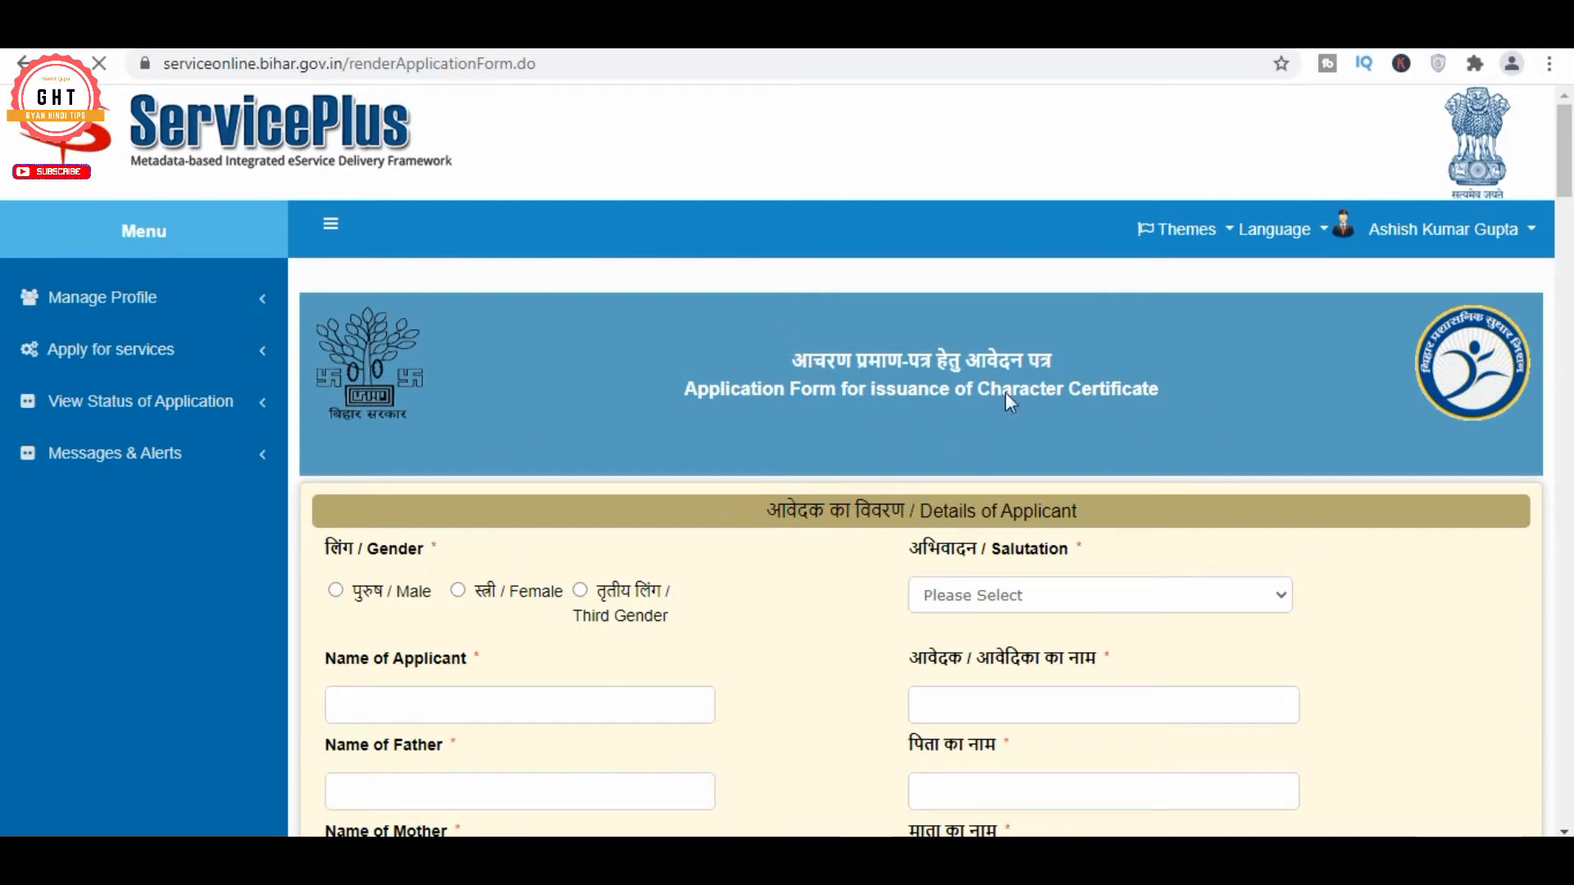
scroll(1031, 355, "down", 10)
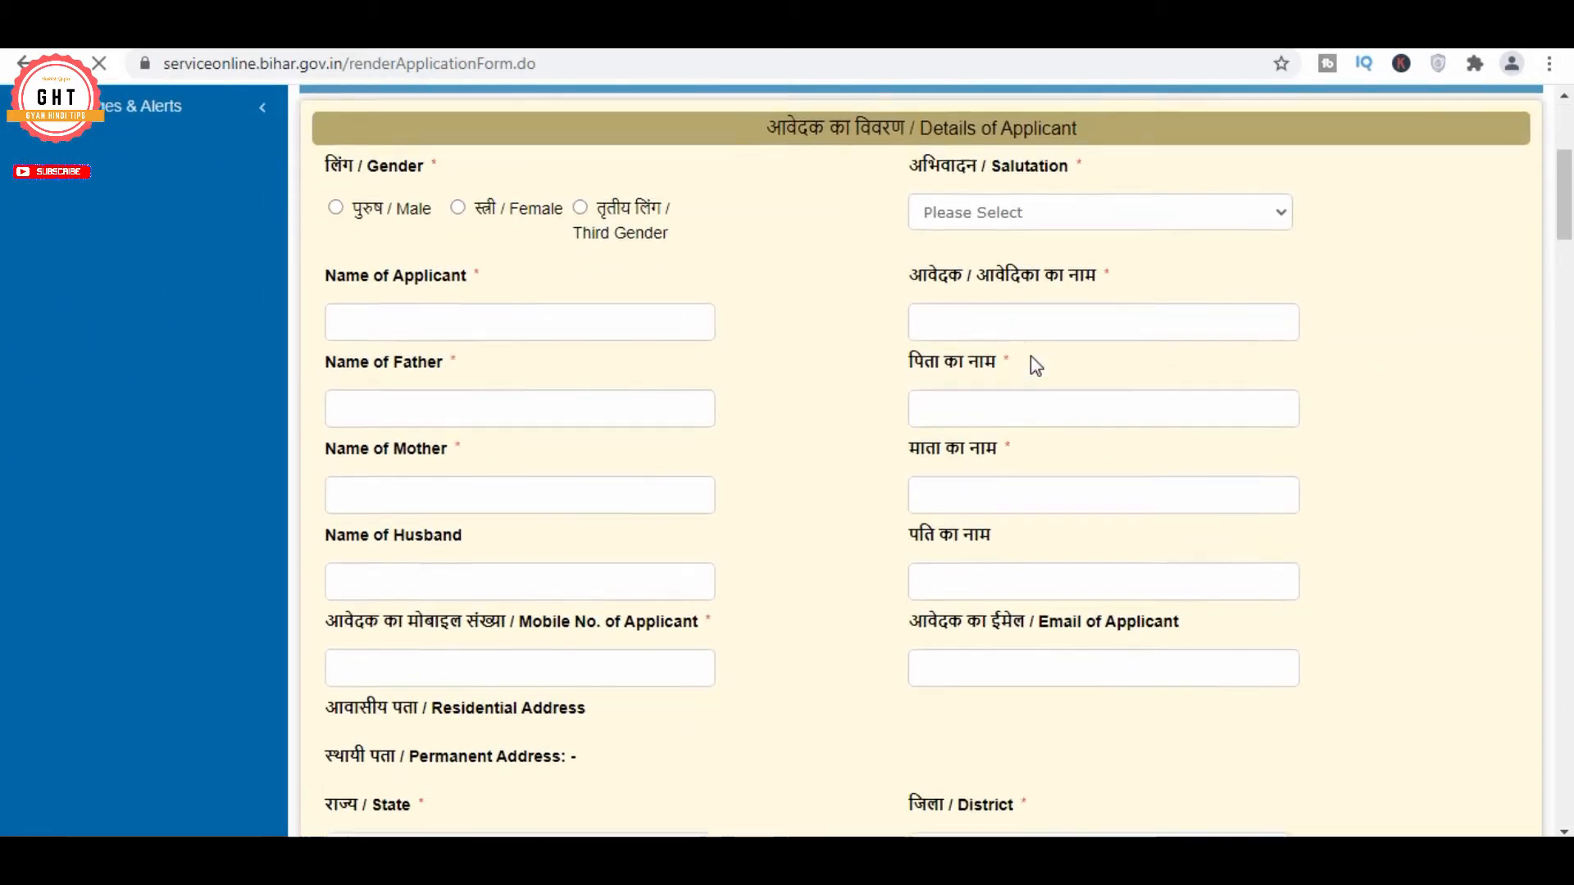
Set Gender to Female and leave Salutation as 'कोई अभिवादन नहीं'
scroll(1030, 366, "down", 20)
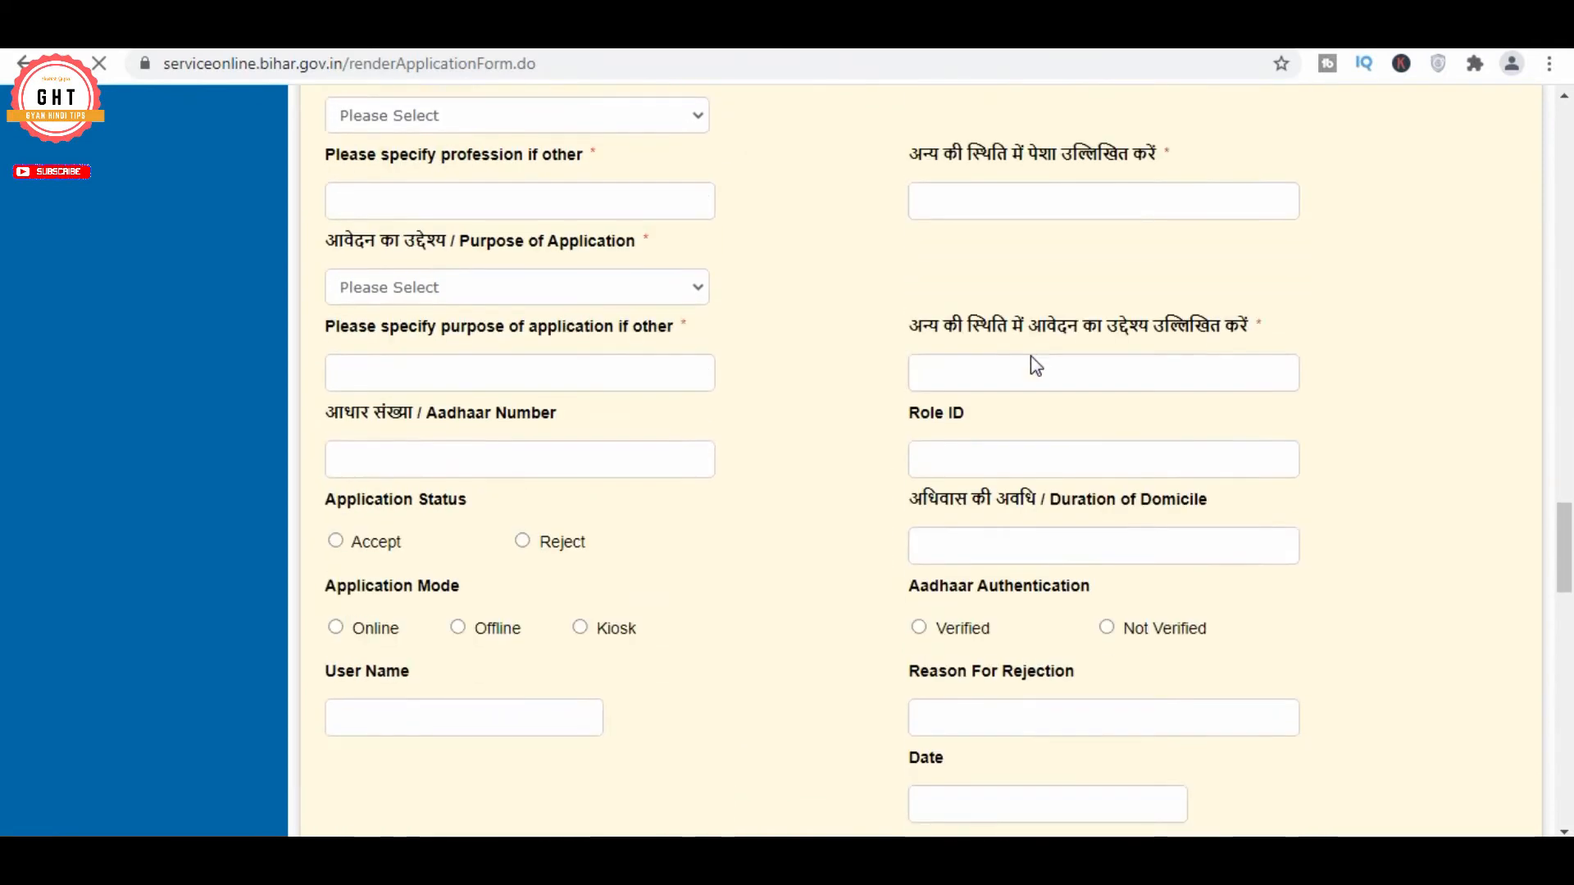
scroll(1031, 357, "up", 9)
scroll(1031, 357, "down", 20)
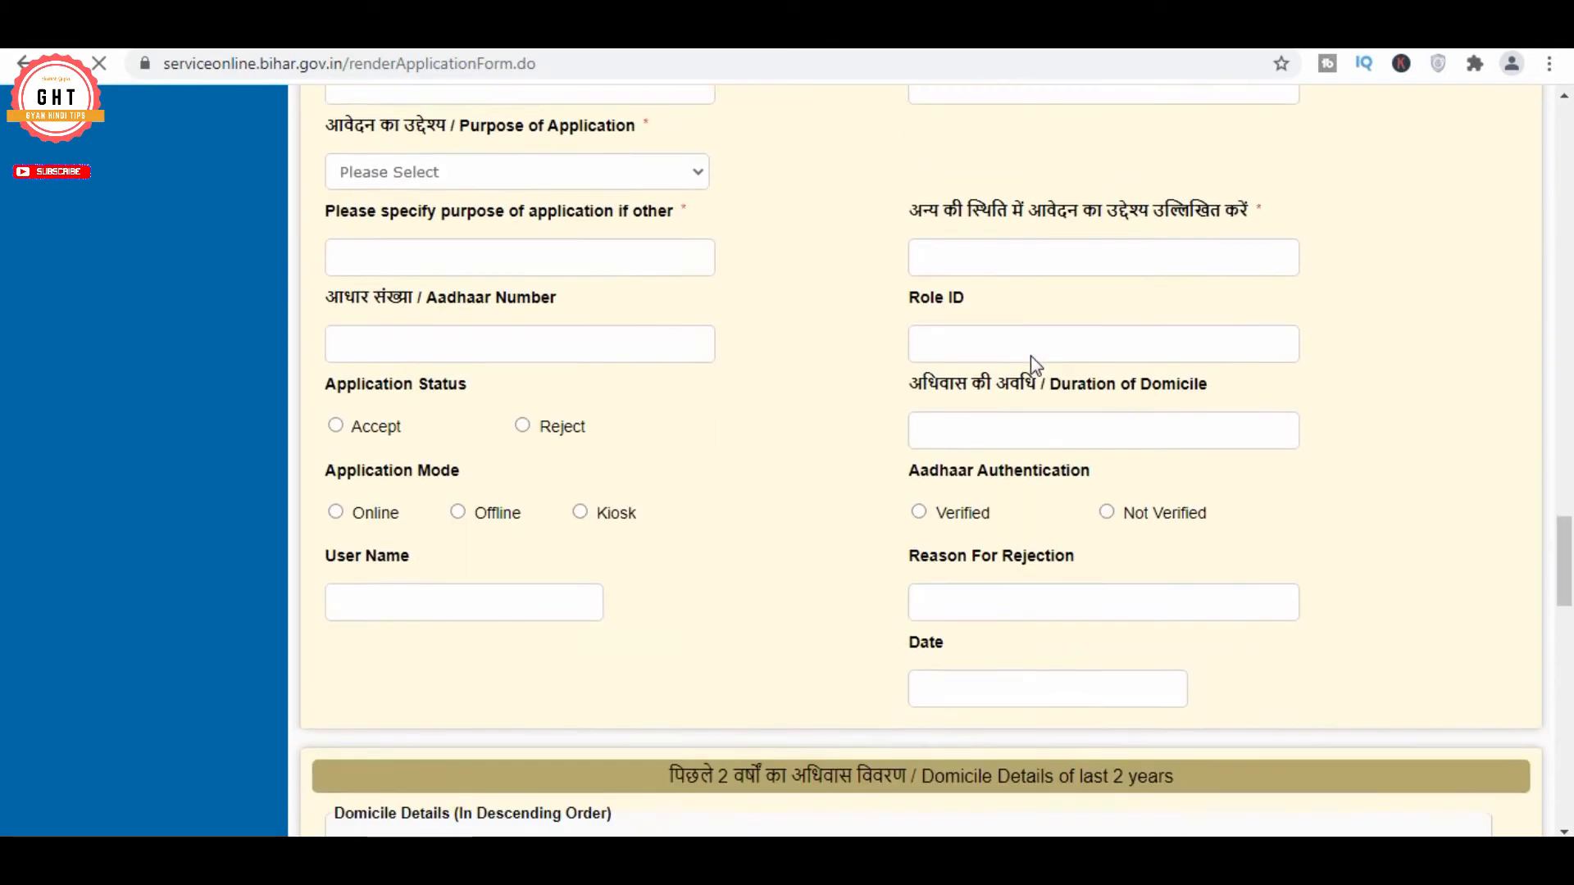
scroll(1031, 356, "down", 7)
scroll(1030, 356, "up", 1)
scroll(1031, 356, "up", 20)
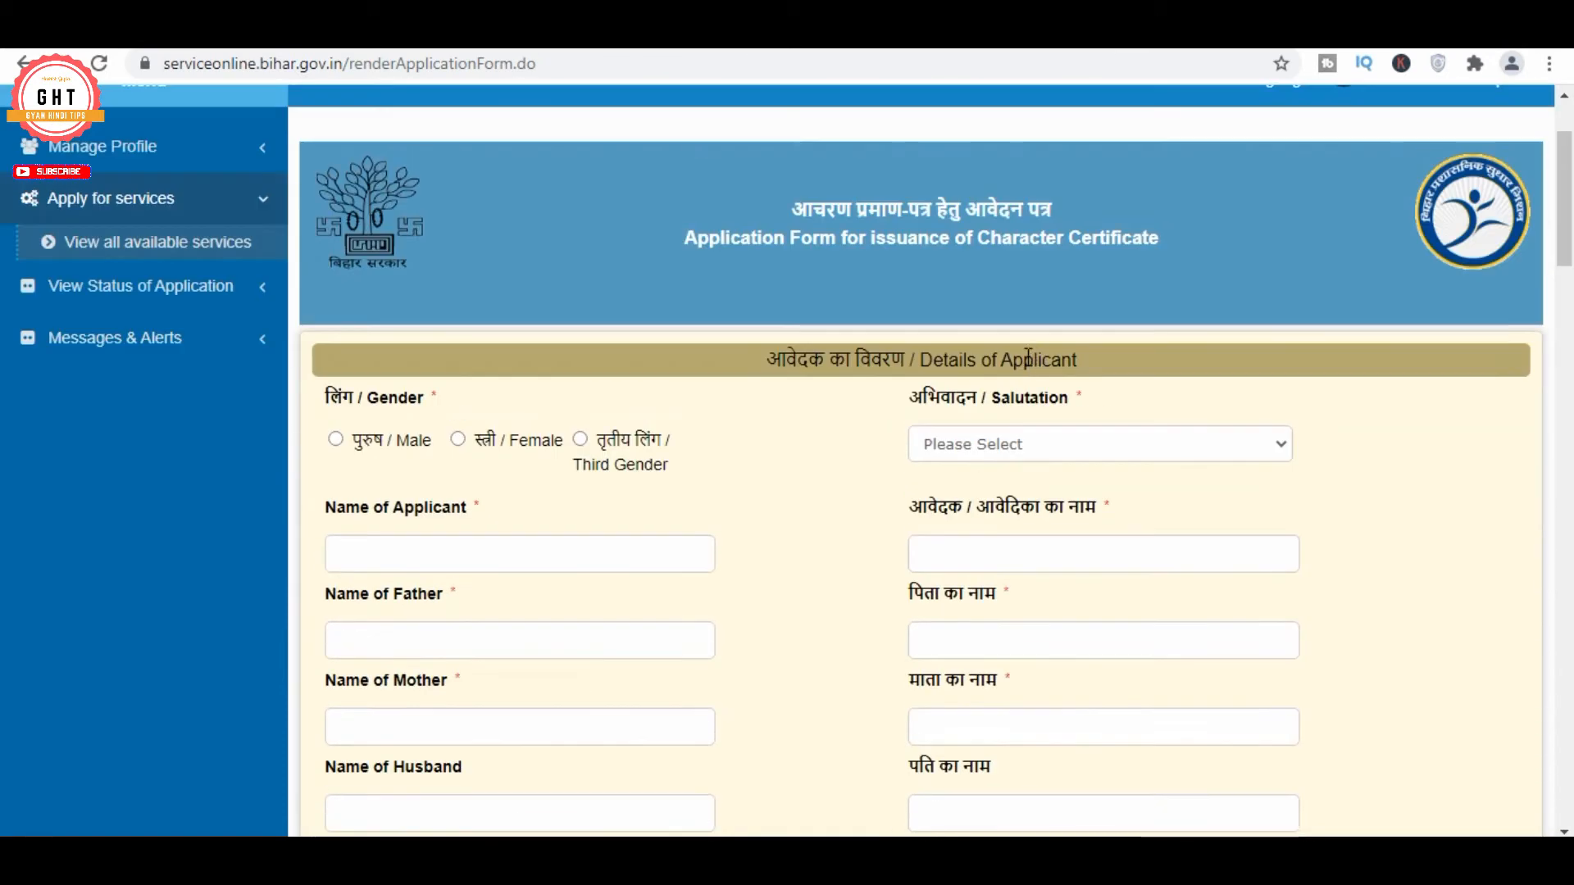
left_click(334, 441)
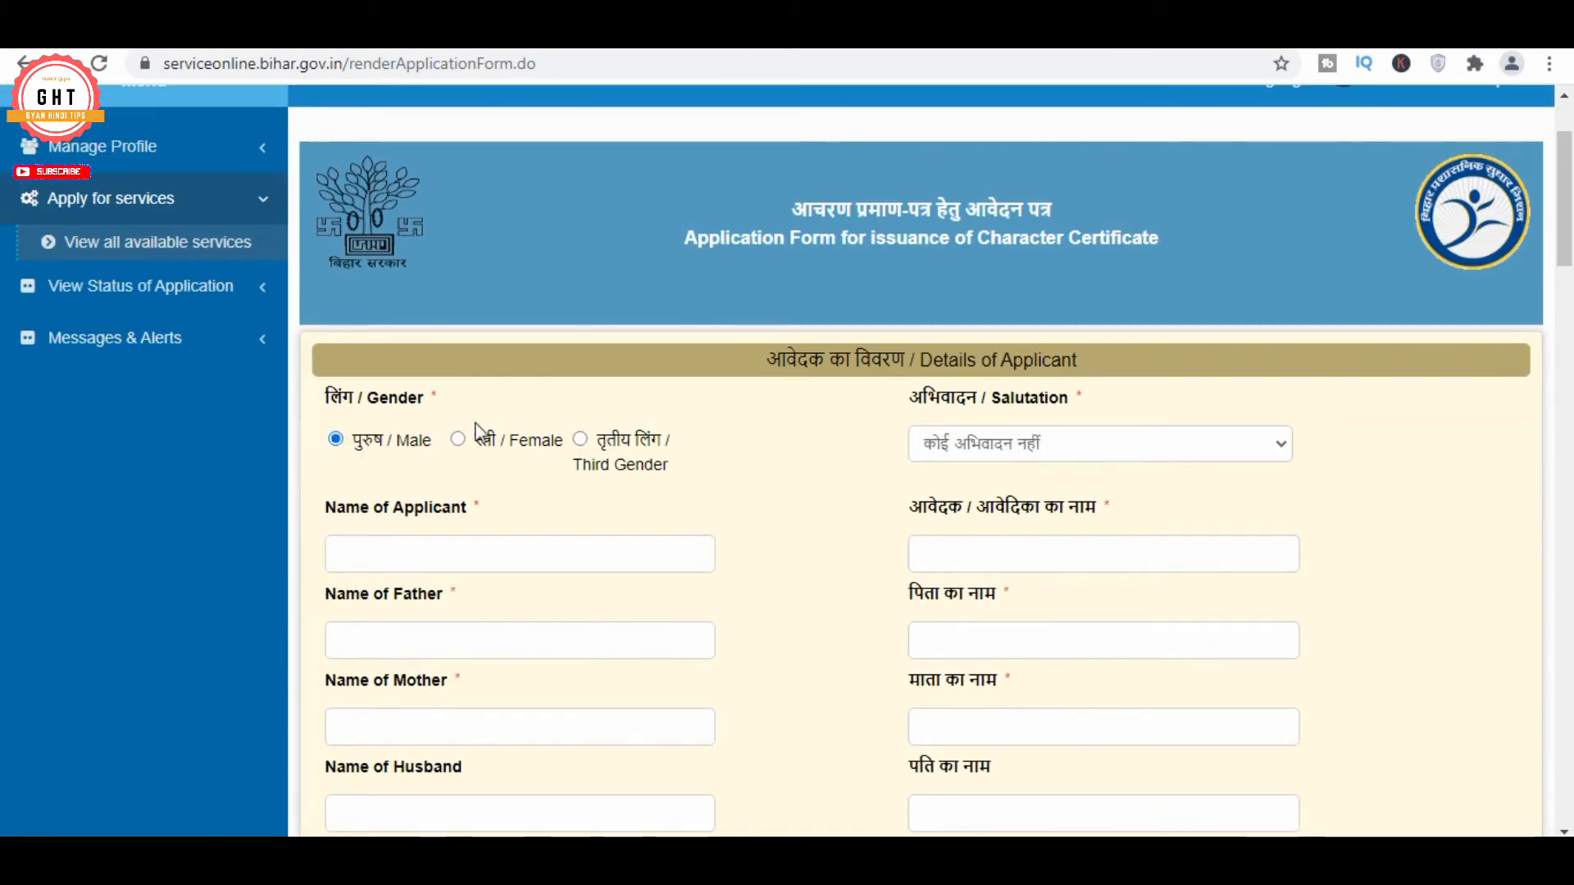
left_click(457, 440)
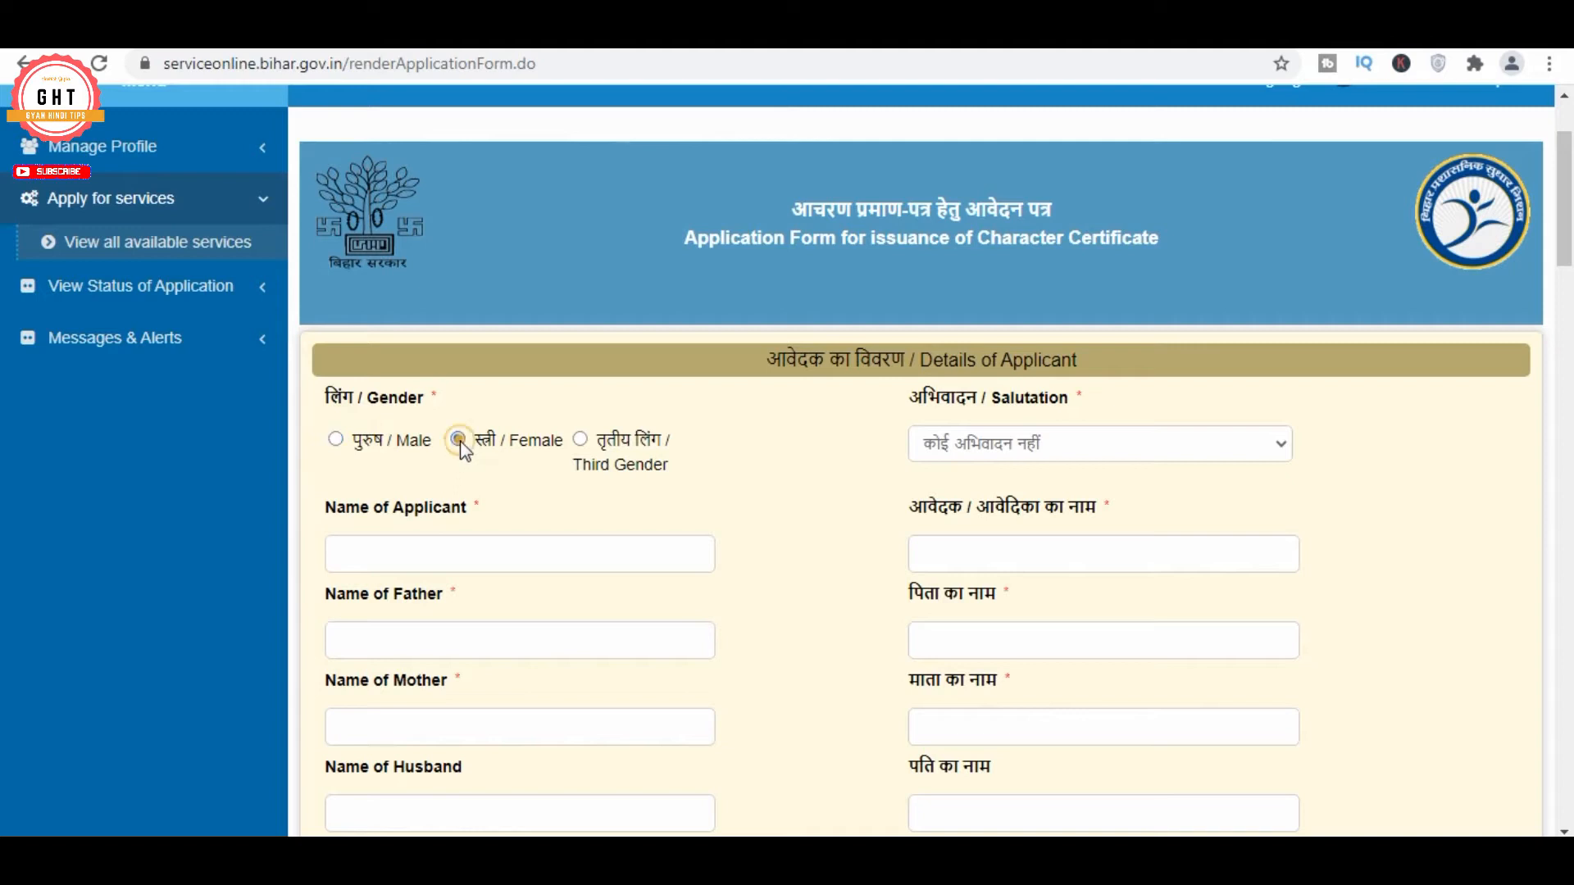
left_click(1058, 450)
left_click(795, 407)
scroll(955, 375, "down", 3)
Enter the applicant's name and the father's name in English
left_click(496, 327)
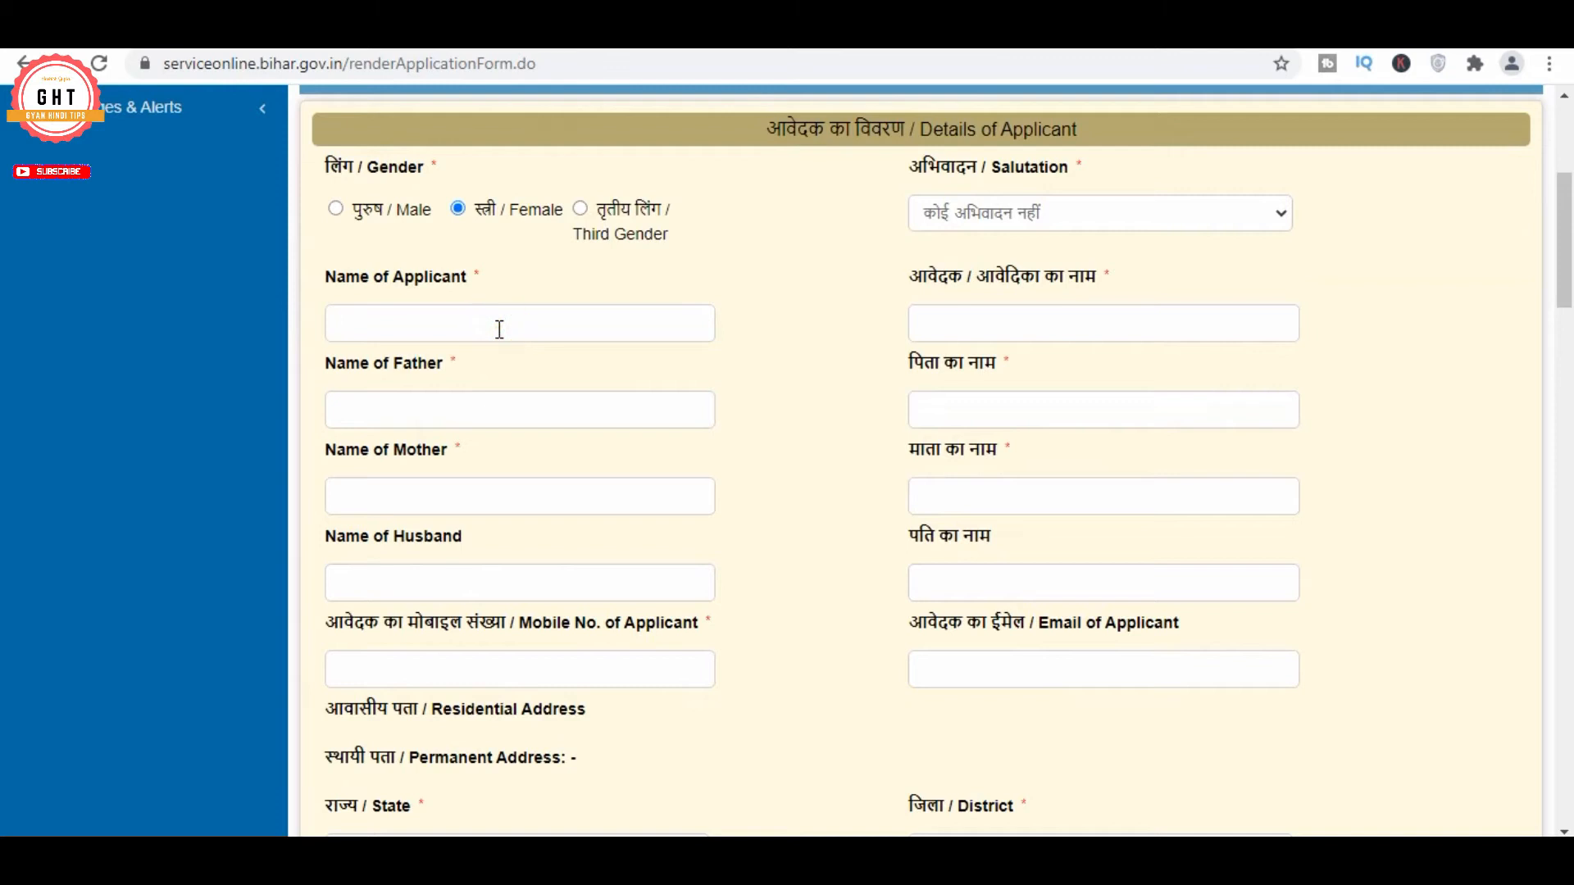
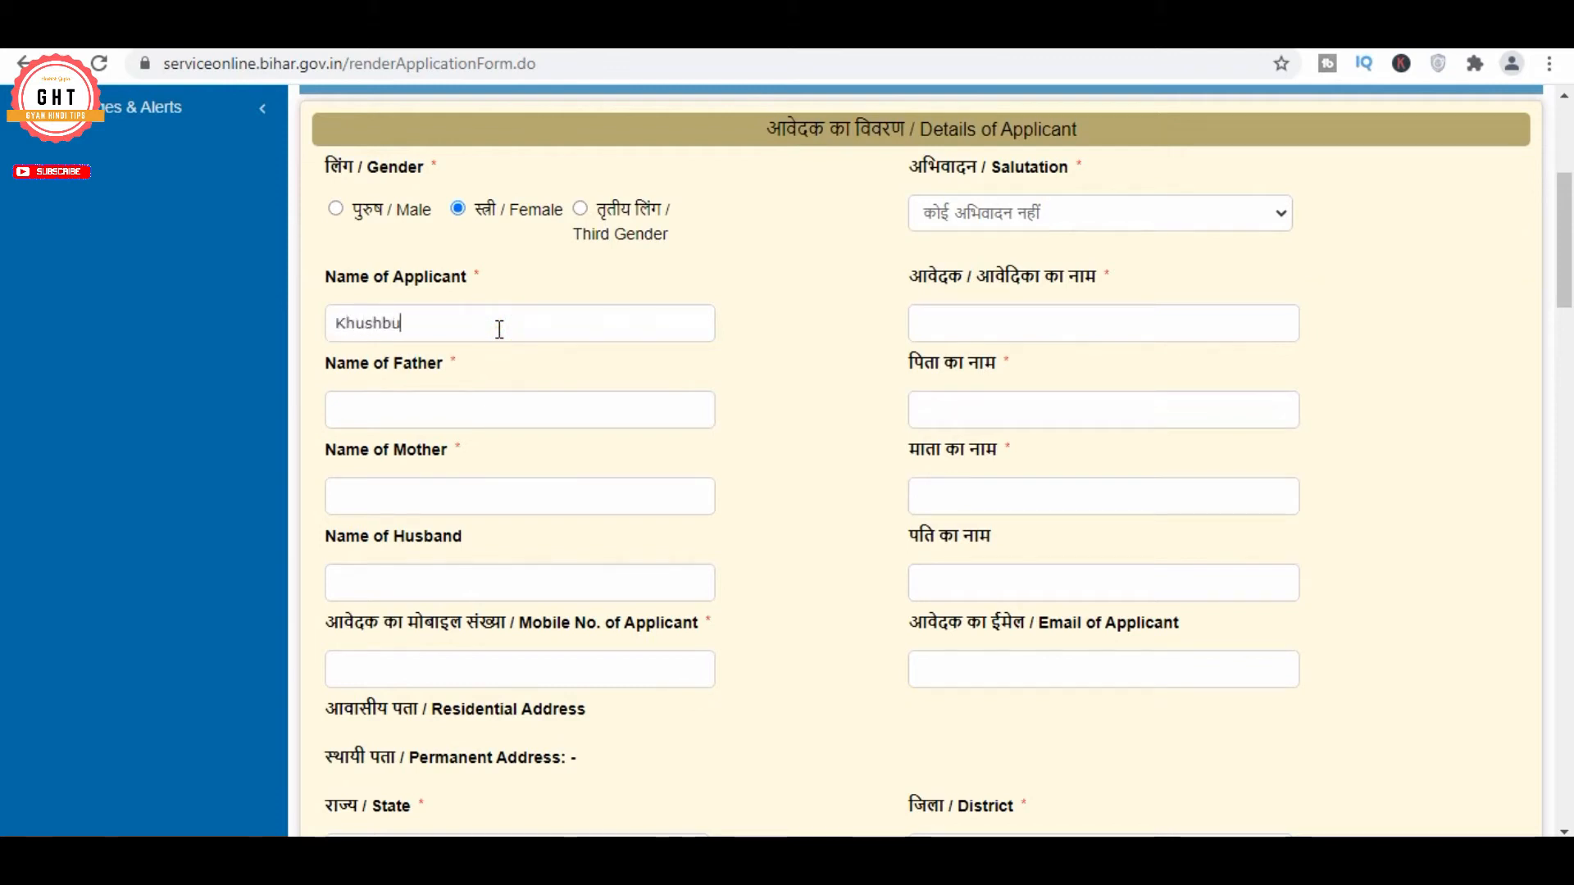
key("Tab")
left_click(461, 410)
type("Nan")
key("BackSpace")
key("BackSpace")
key("BackSpace")
type("Gina")
key("BackSpace")
key("BackSpace")
key("BackSpace")
key("BackSpace")
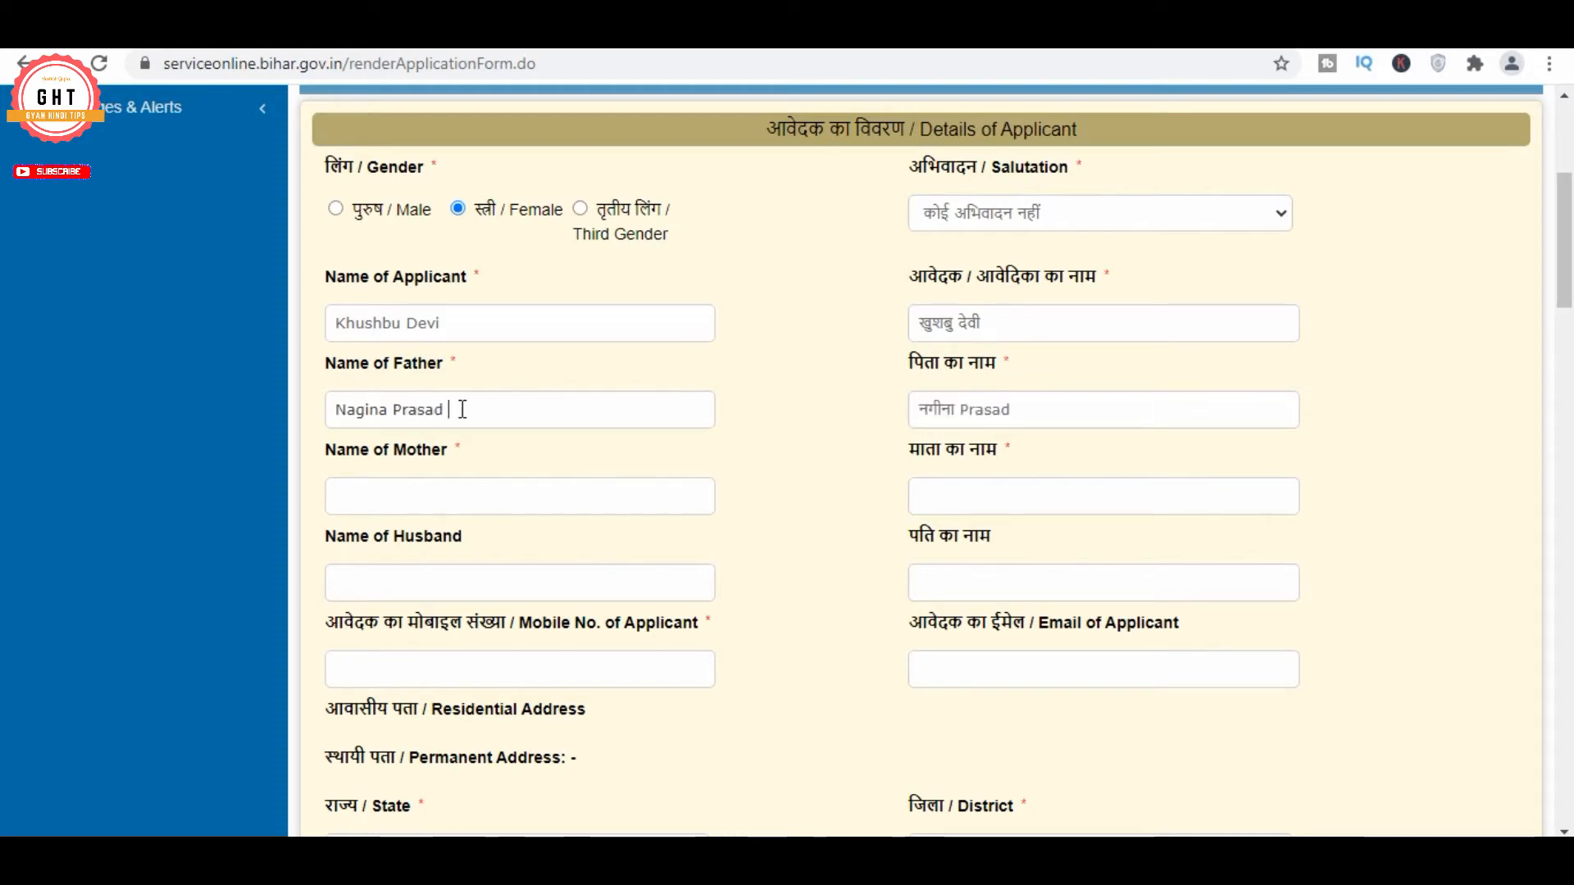
Enter the mother's name and the husband's name in English
left_click(448, 504)
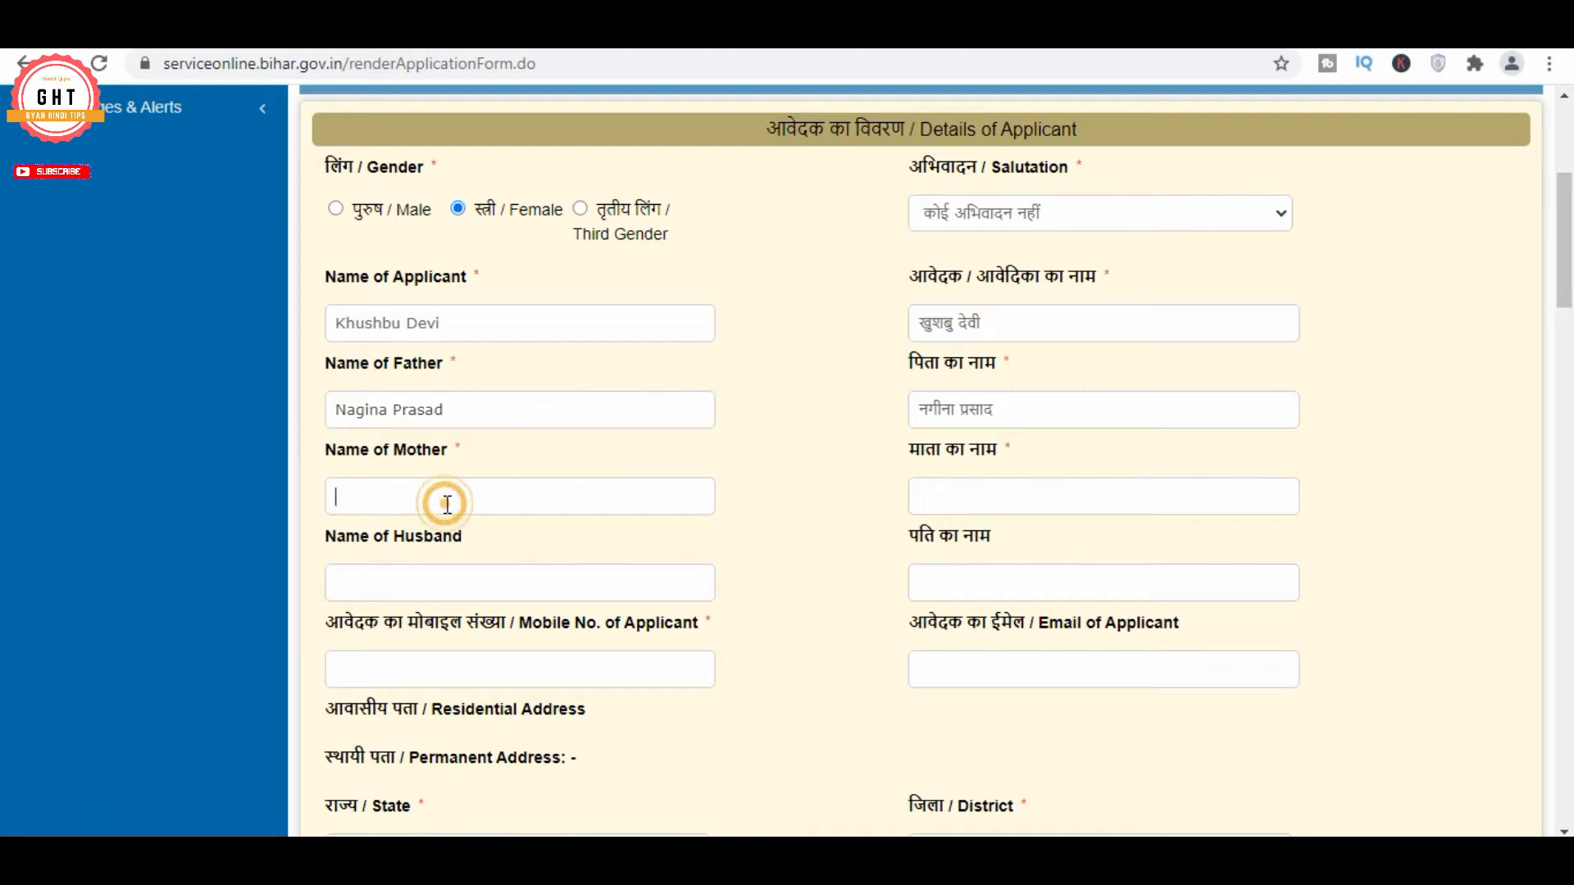
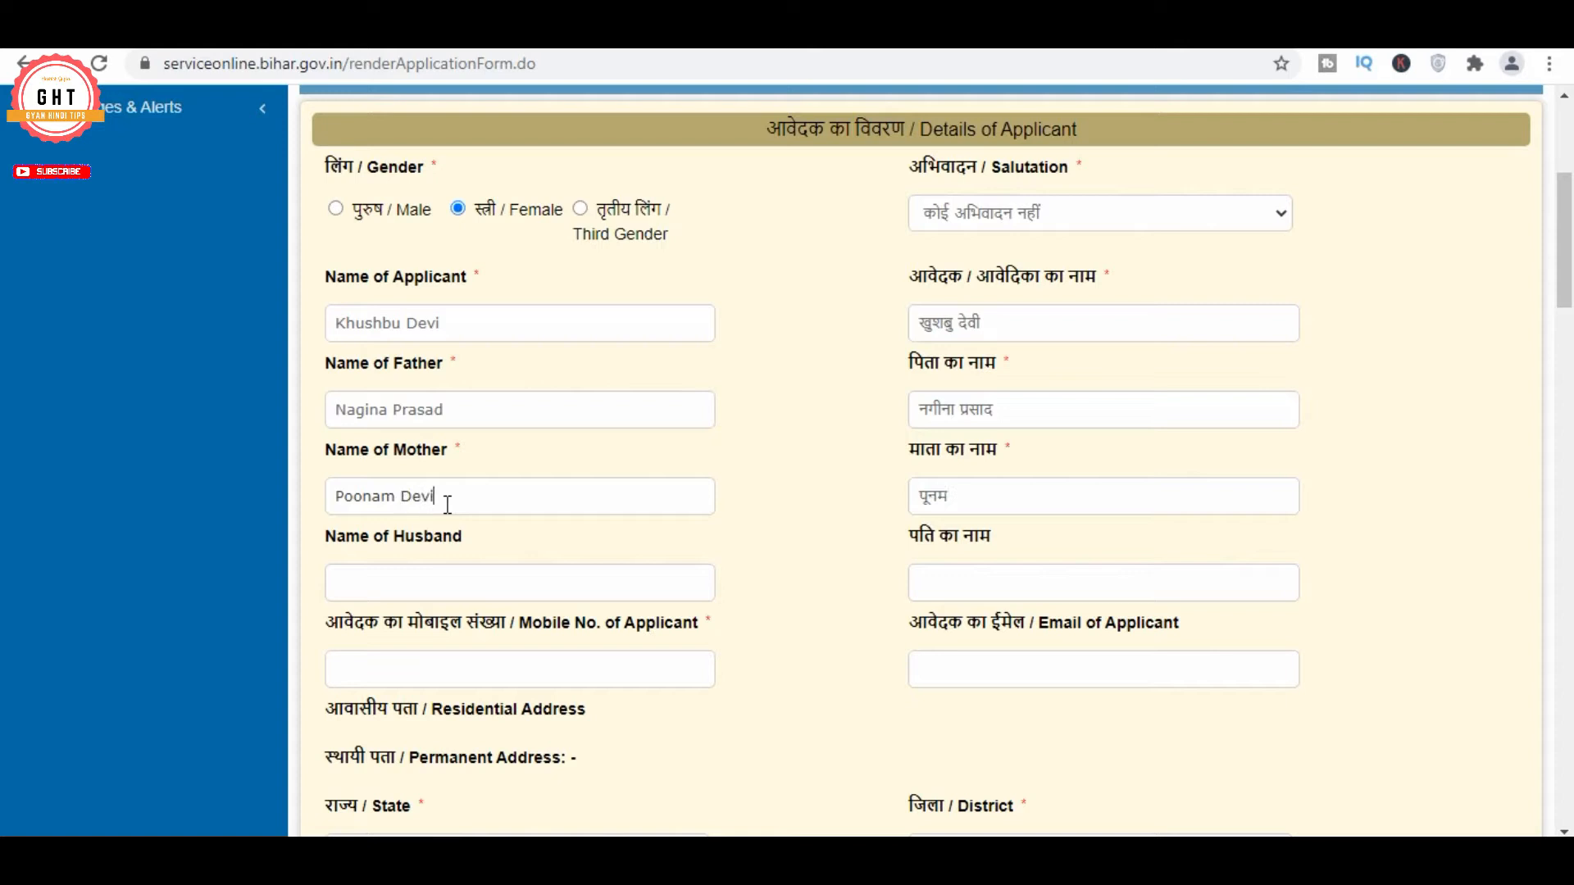
scroll(605, 481, "down", 1)
left_click(490, 476)
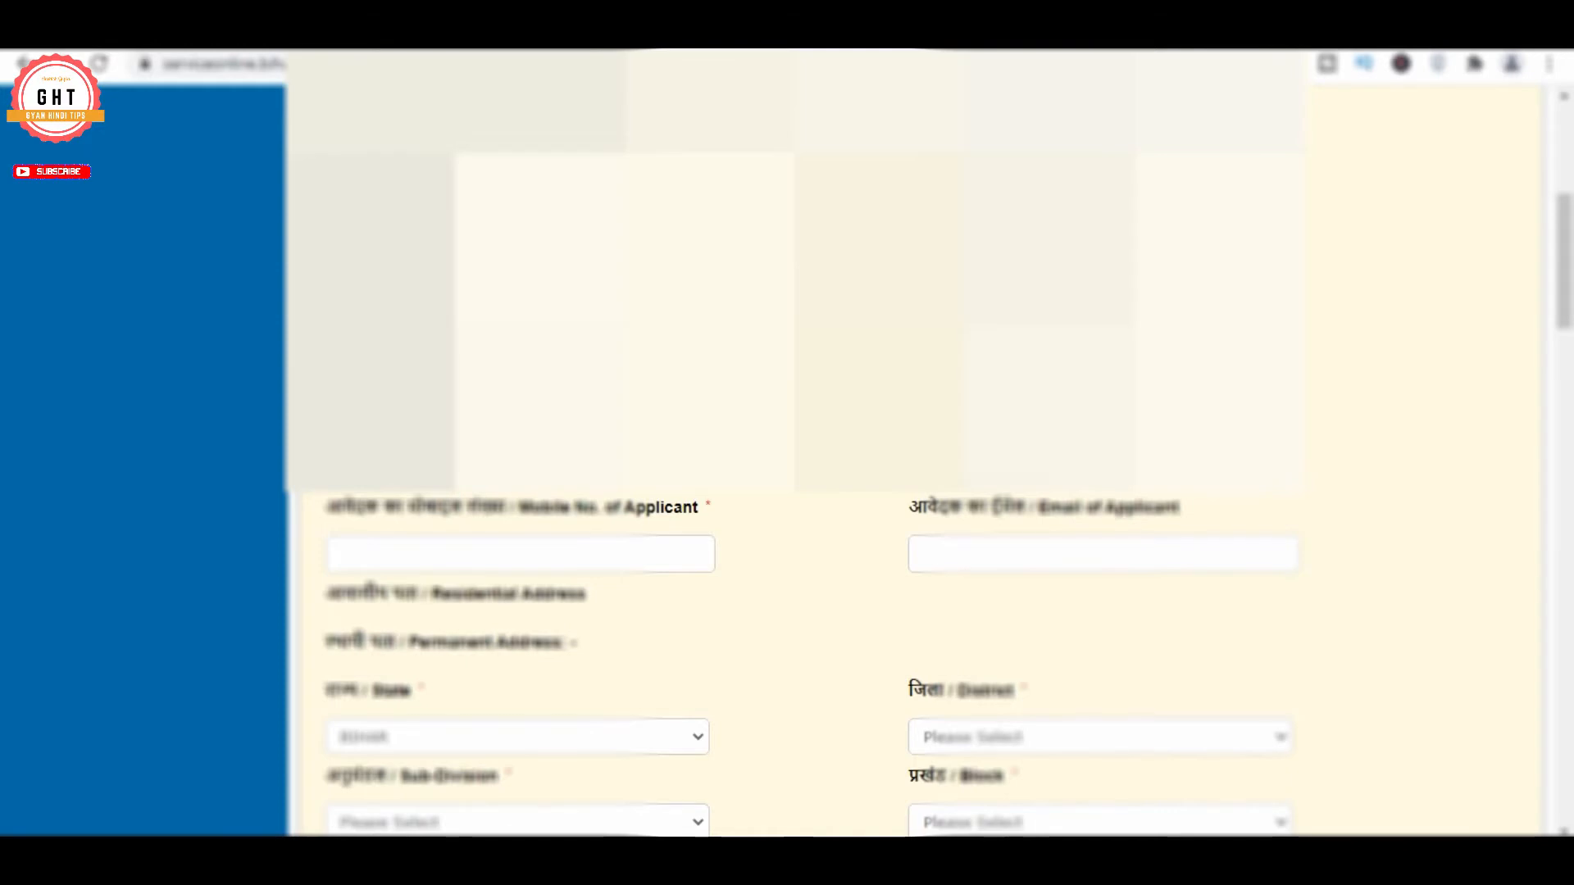
Choose the permanent address district, sub-division and block
scroll(914, 664, "down", 2)
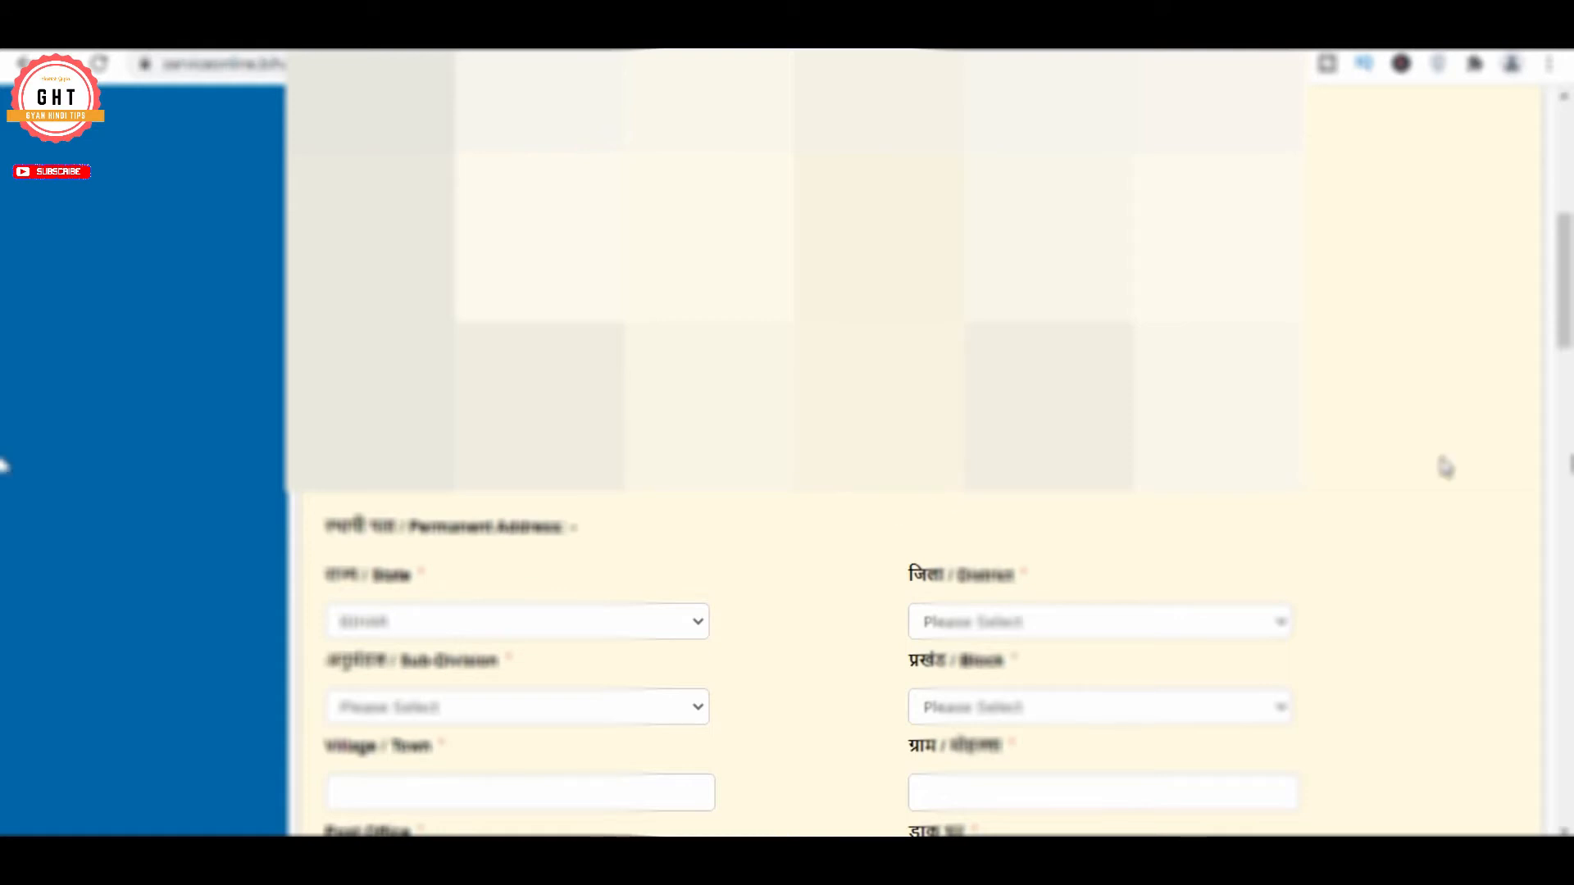
scroll(405, 516, "down", 1)
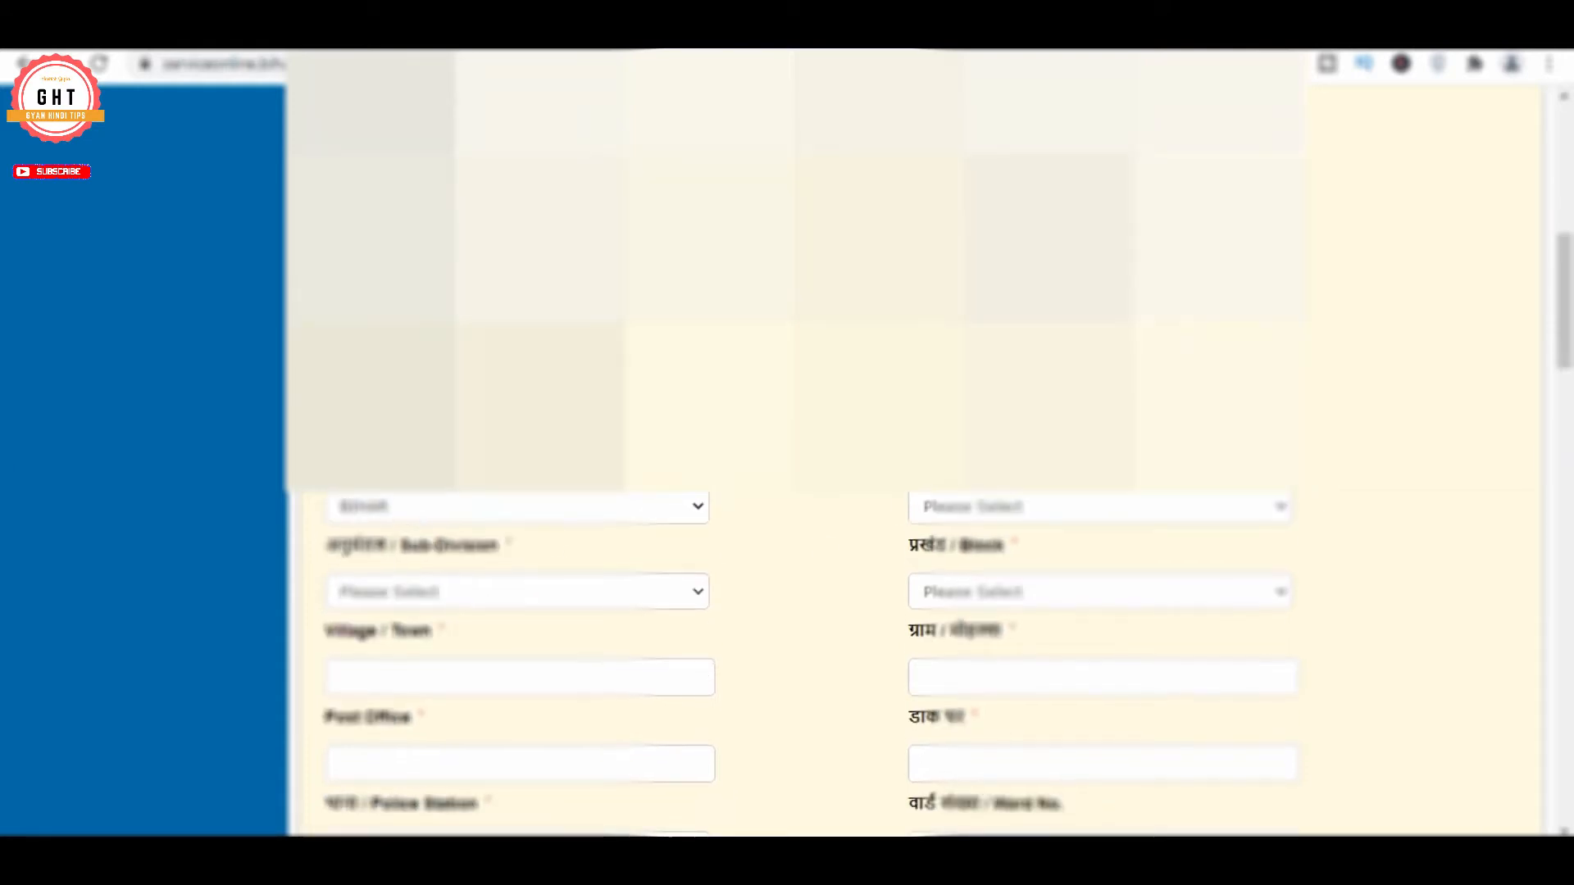
scroll(404, 517, "down", 2)
left_click(1034, 532)
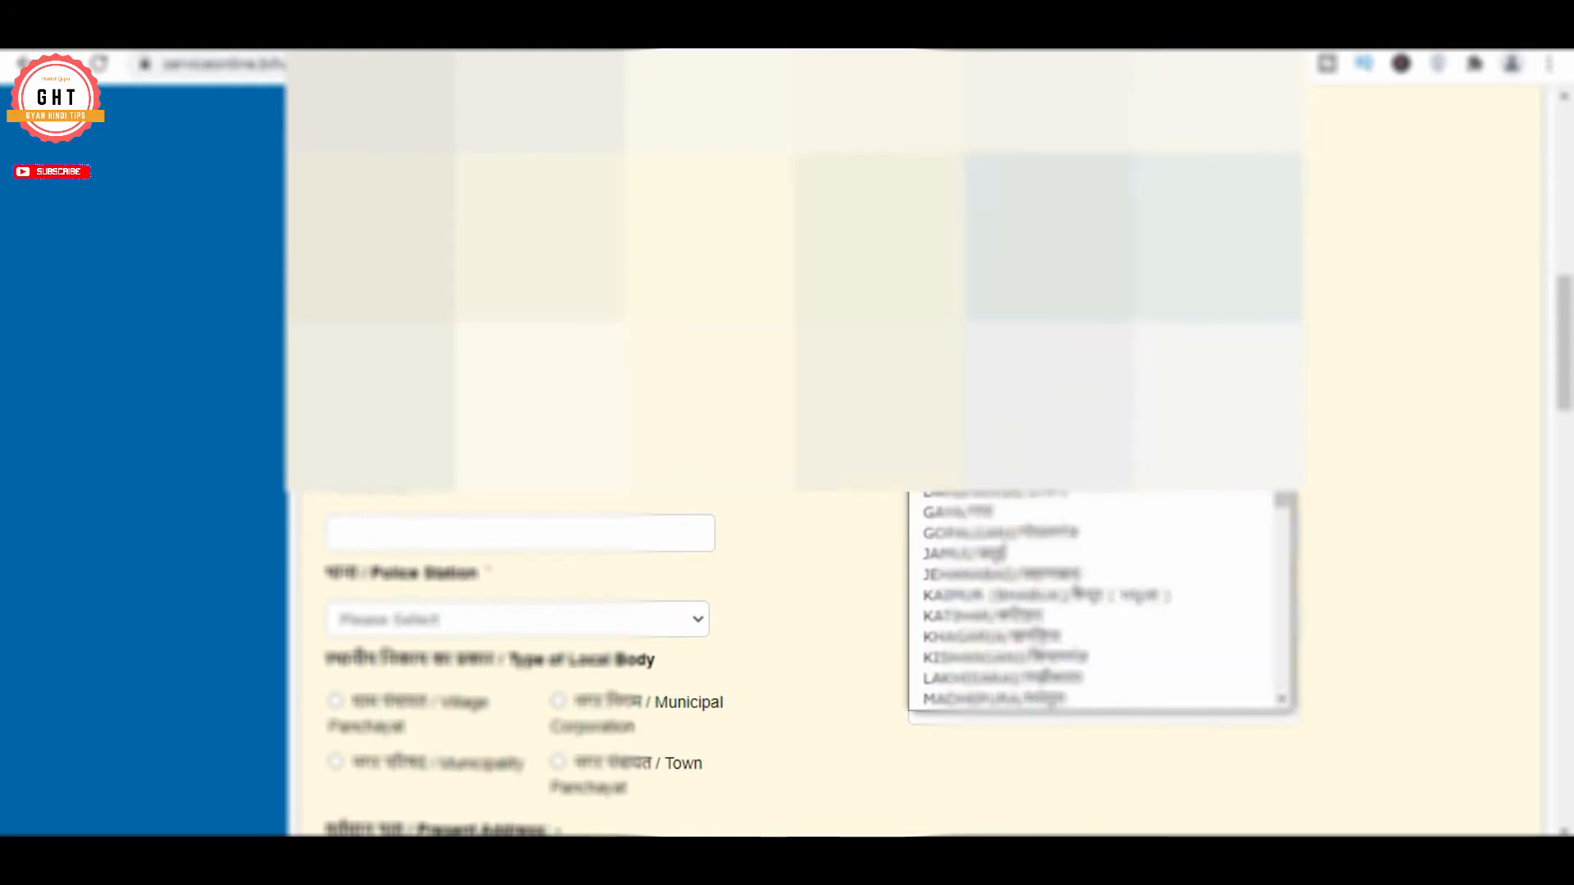
scroll(1034, 519, "down", 4)
left_click(1034, 514)
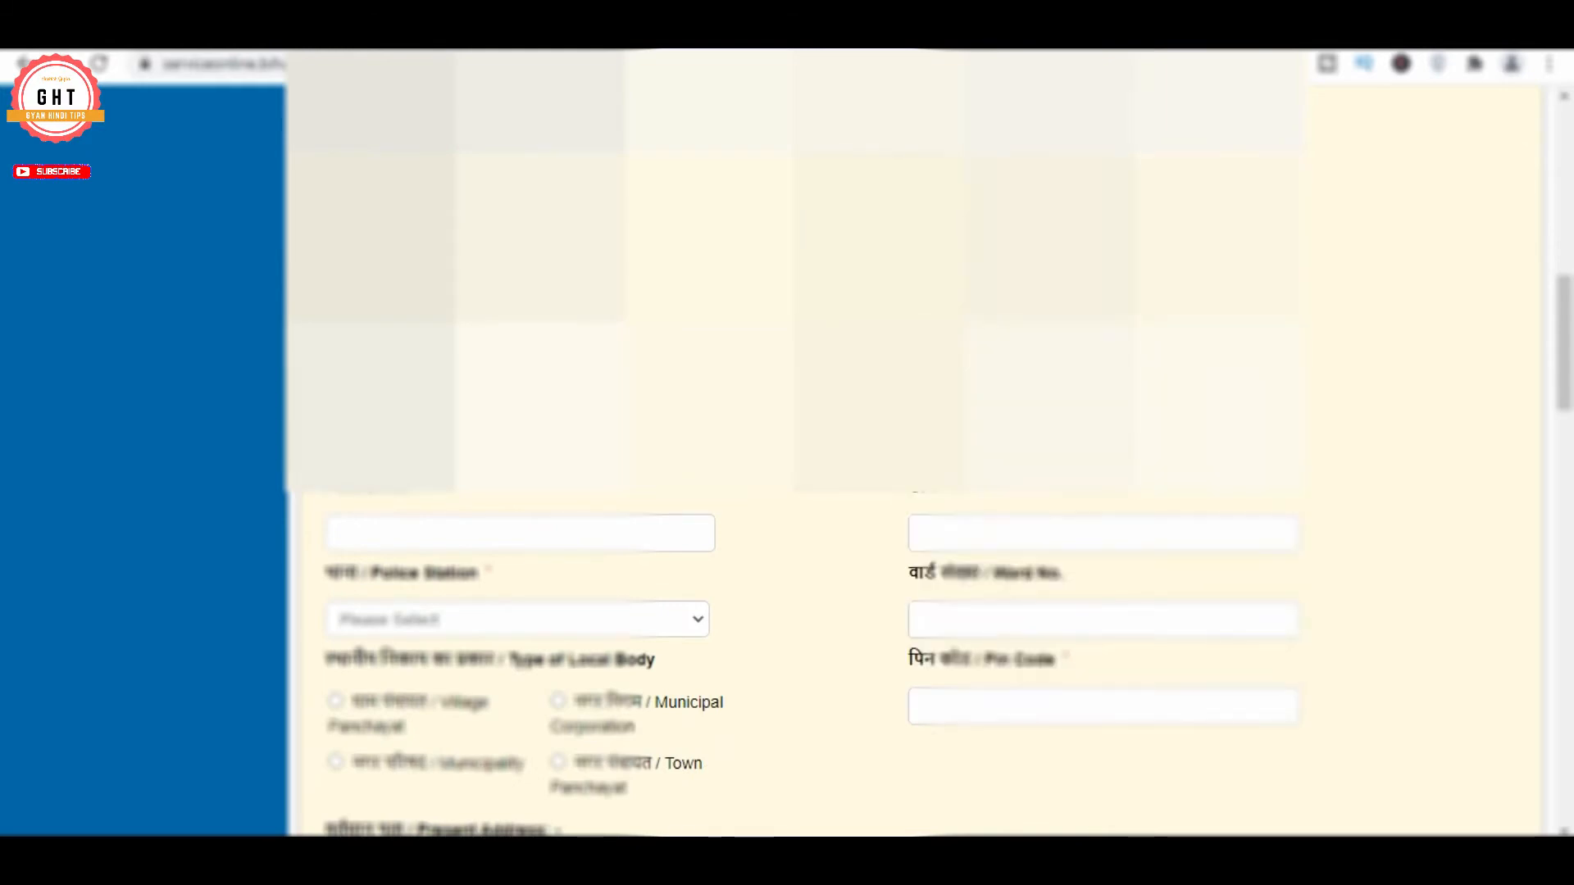
left_click(524, 361)
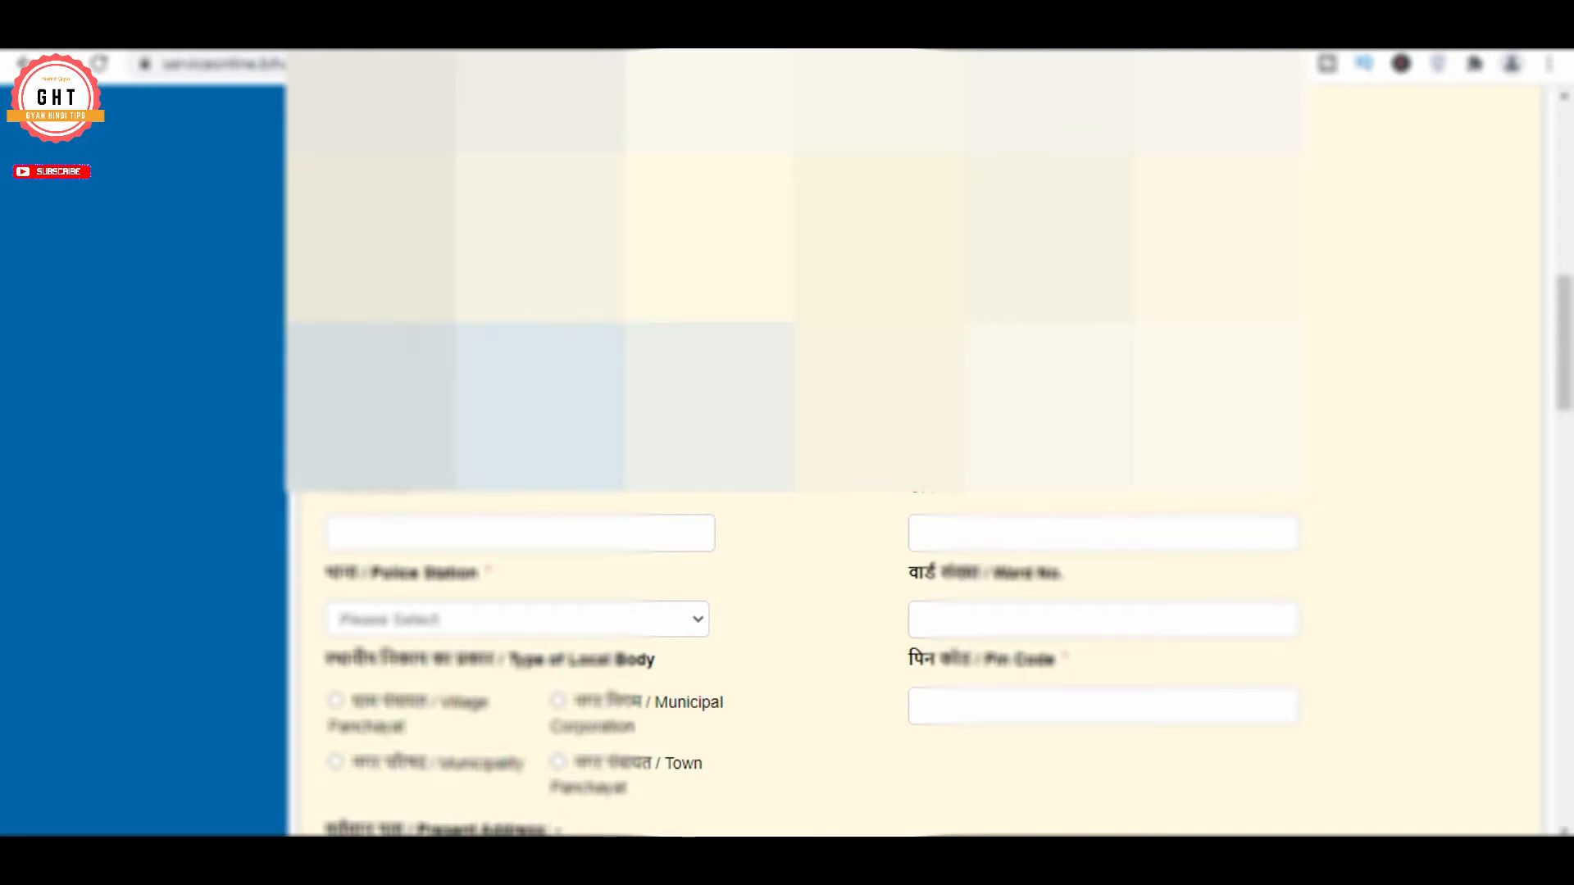
left_click(492, 428)
left_click(1103, 361)
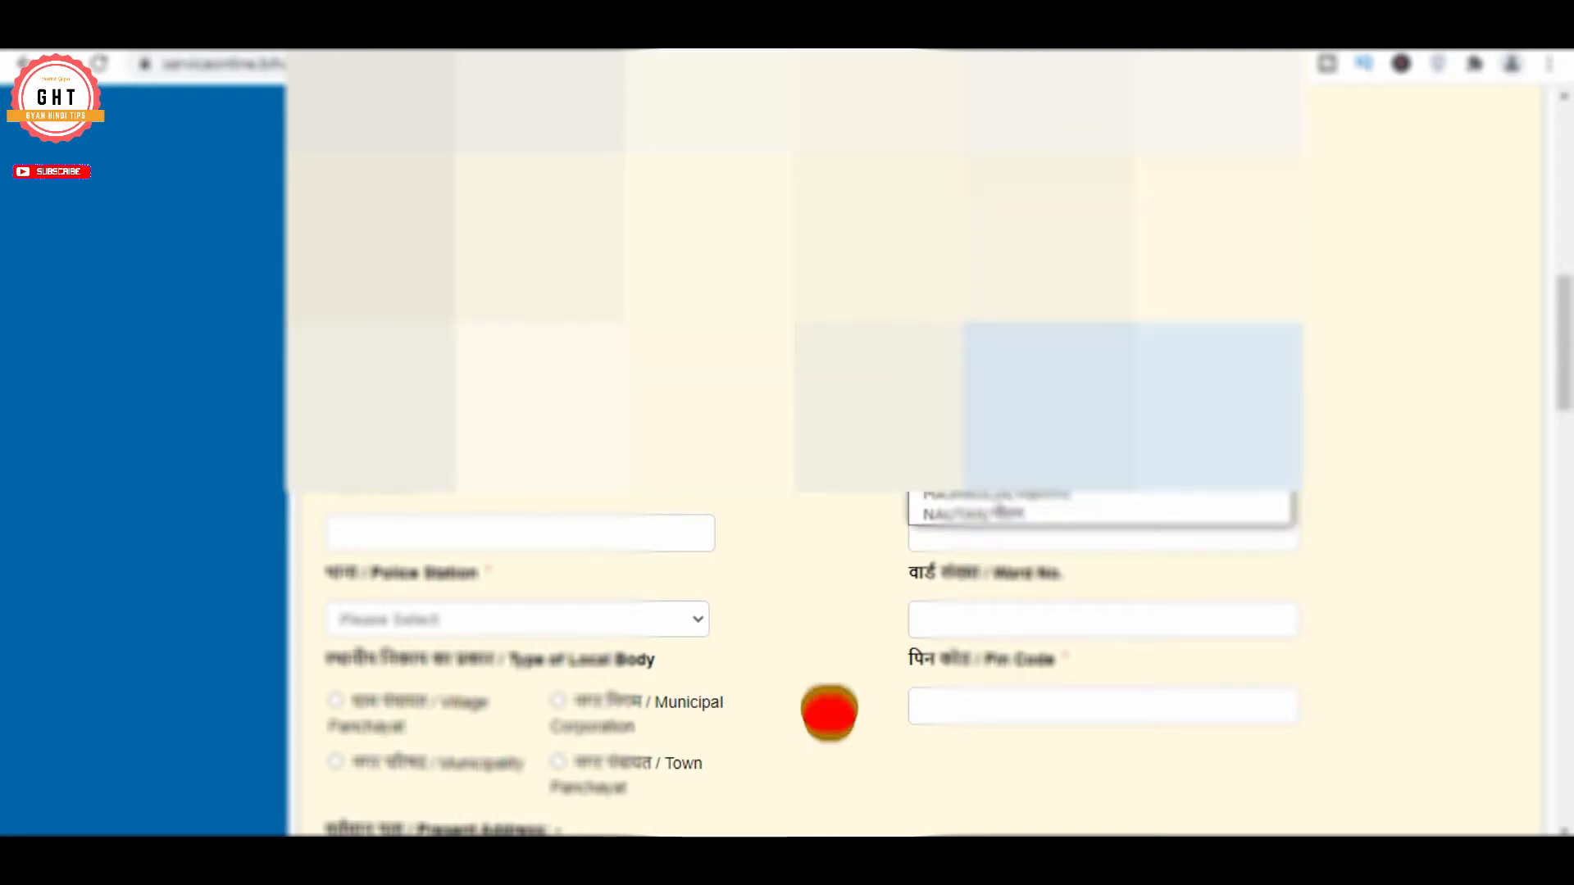
left_click(1006, 495)
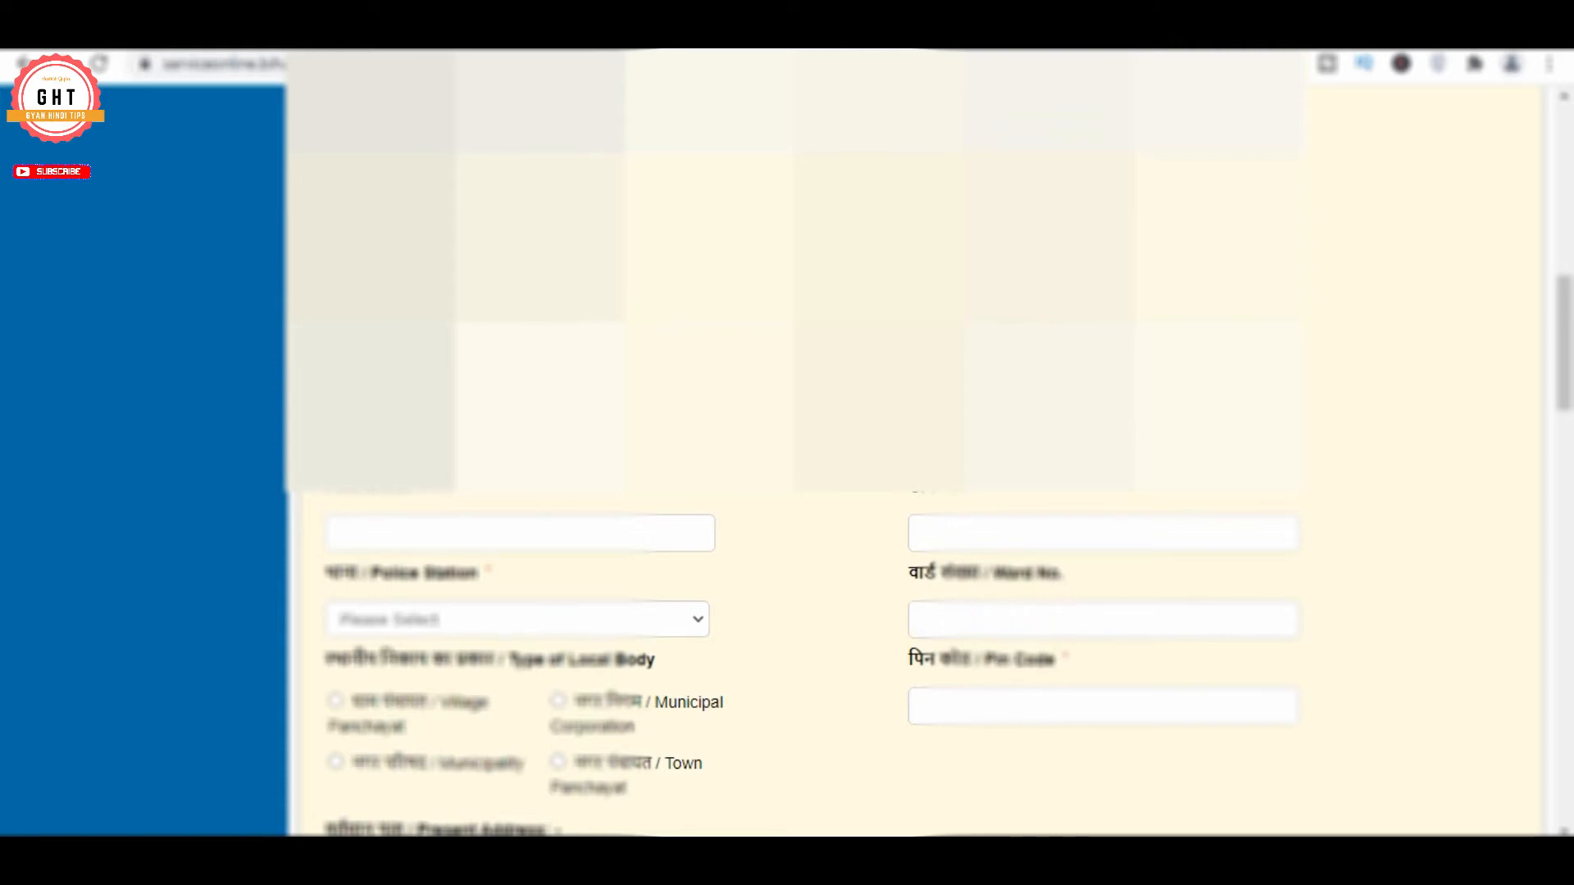
Enter the village/town name and choose the police station
left_click(434, 541)
type("Majhariya")
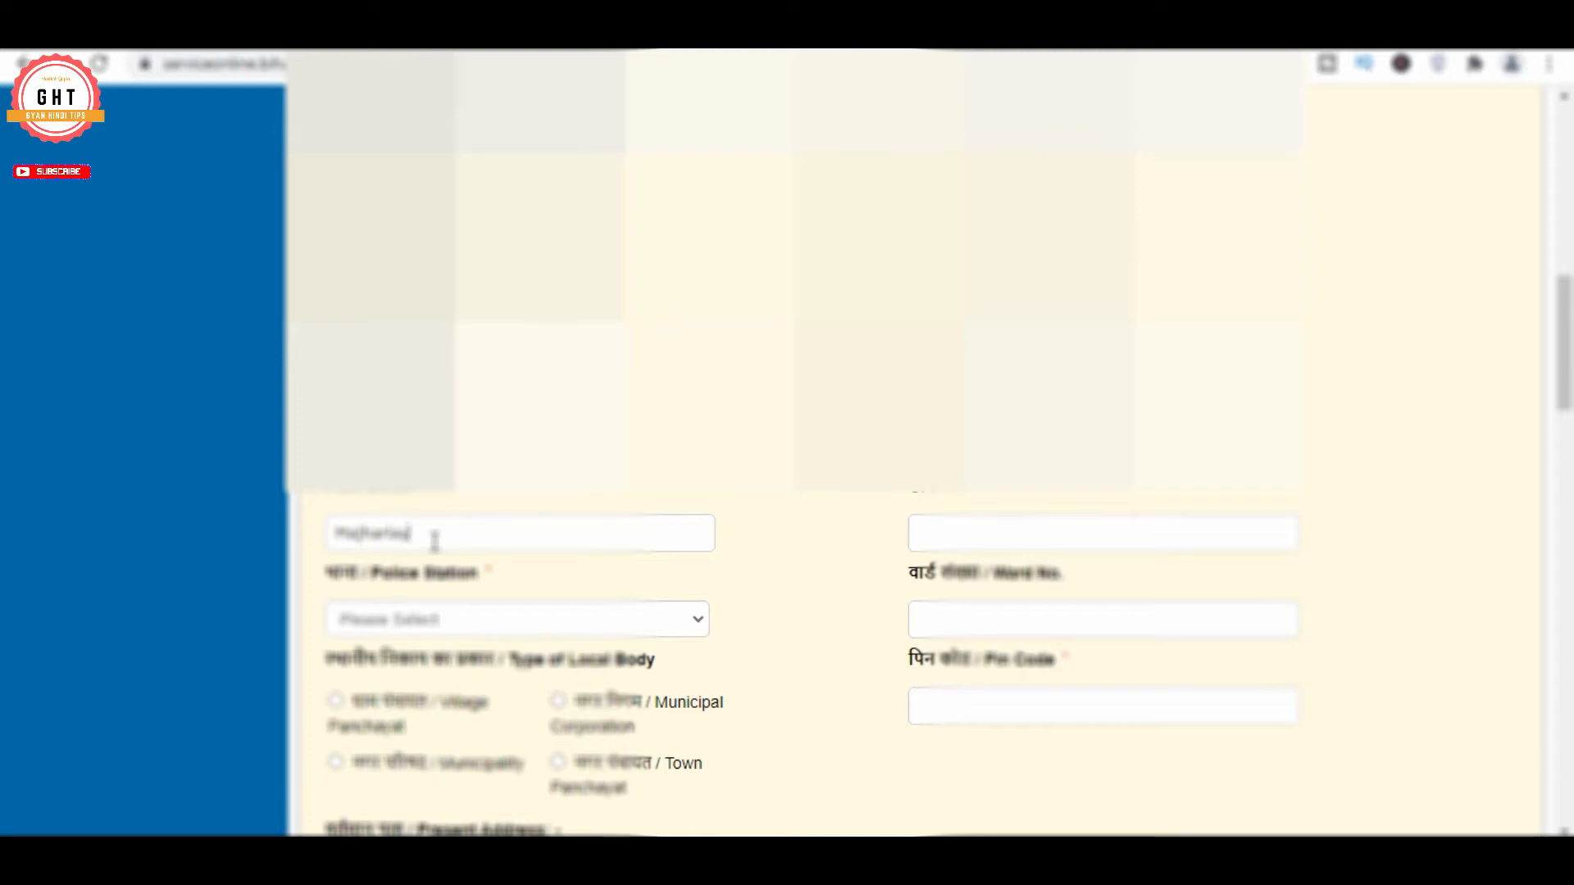
key("BackSpace")
type("a Sheikh")
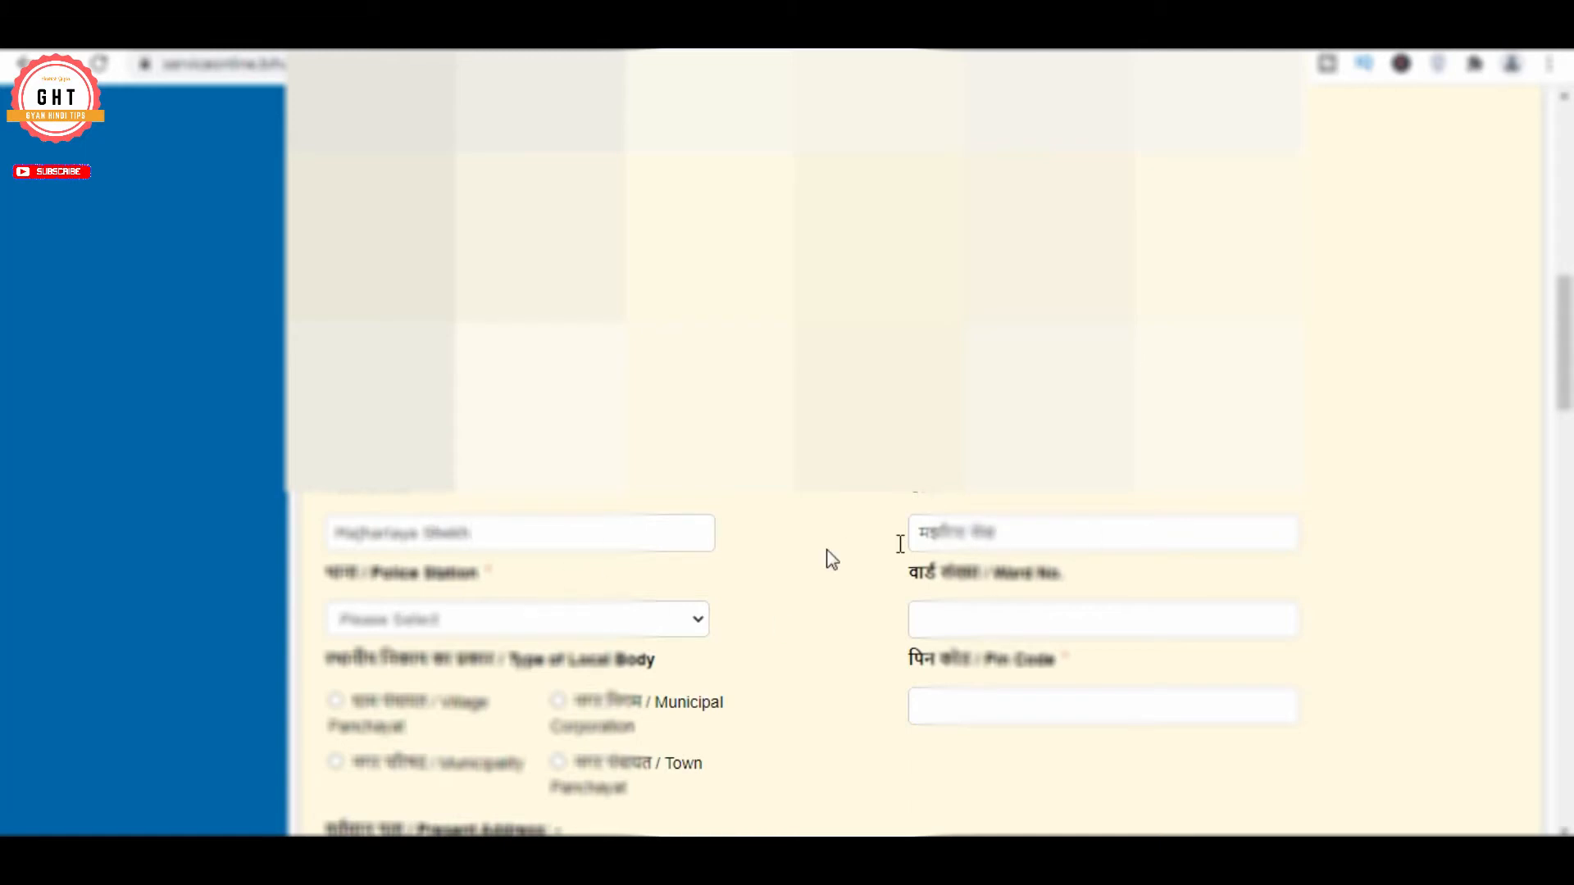
scroll(791, 490, "down", 2)
left_click(566, 387)
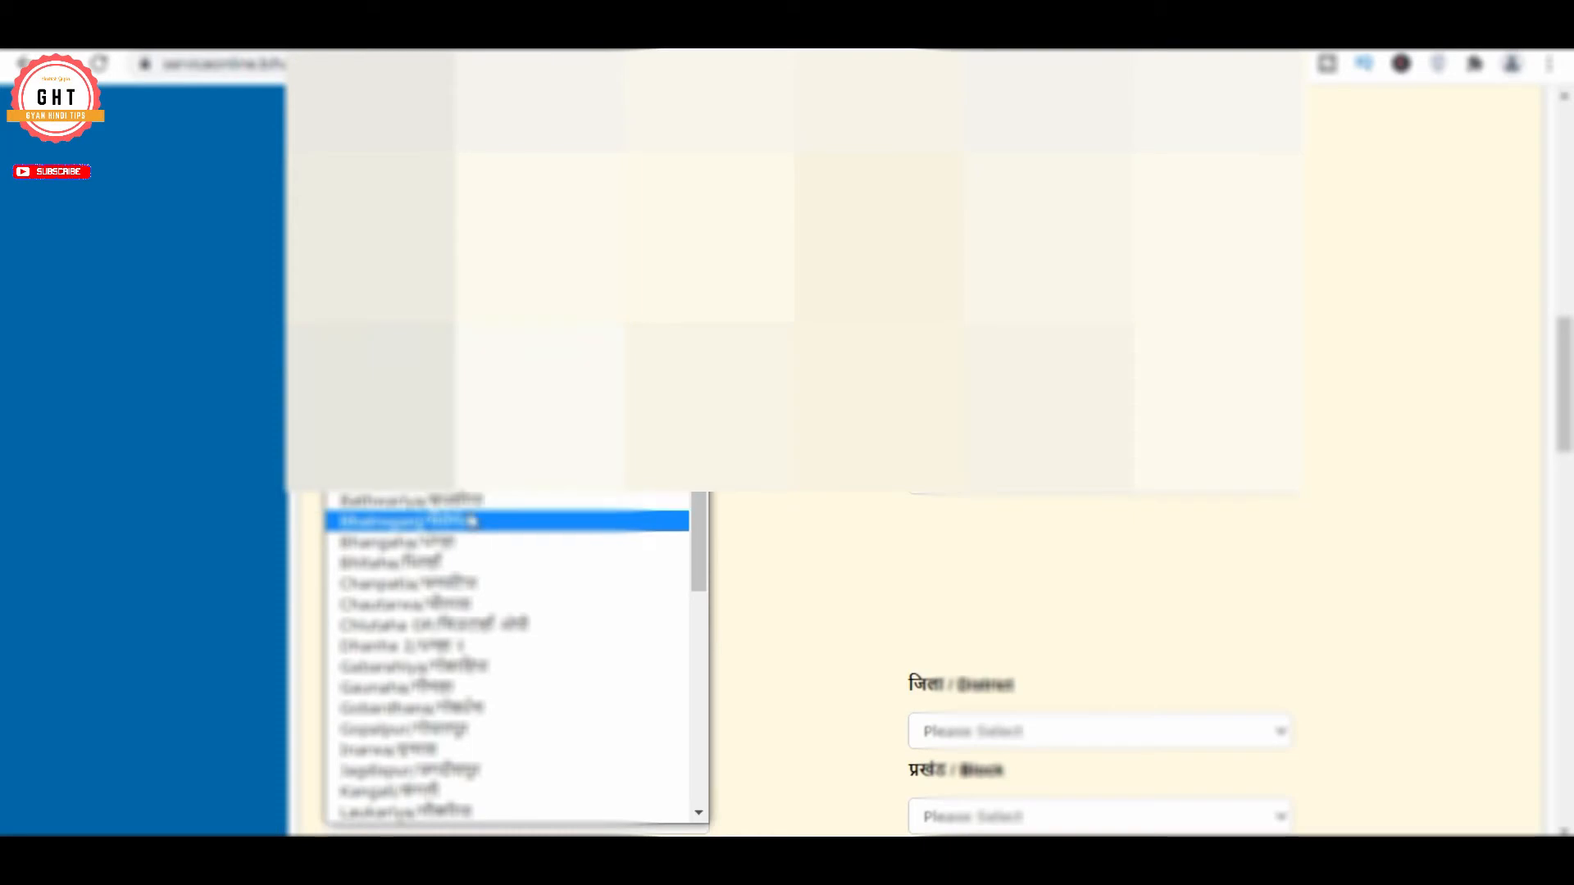
scroll(566, 627, "down", 4)
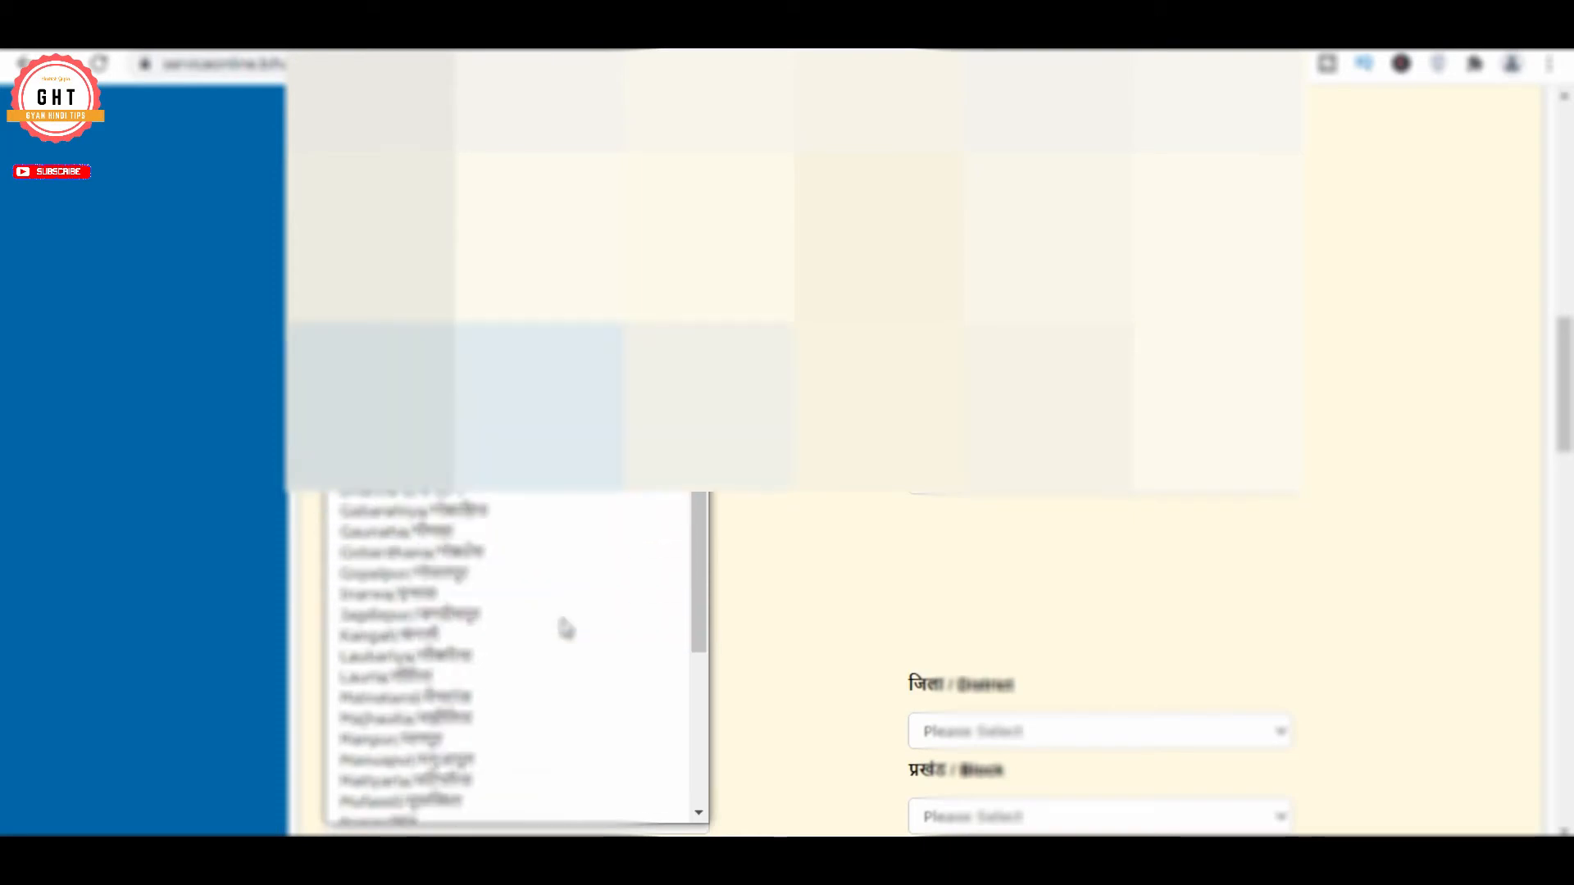
left_click(468, 644)
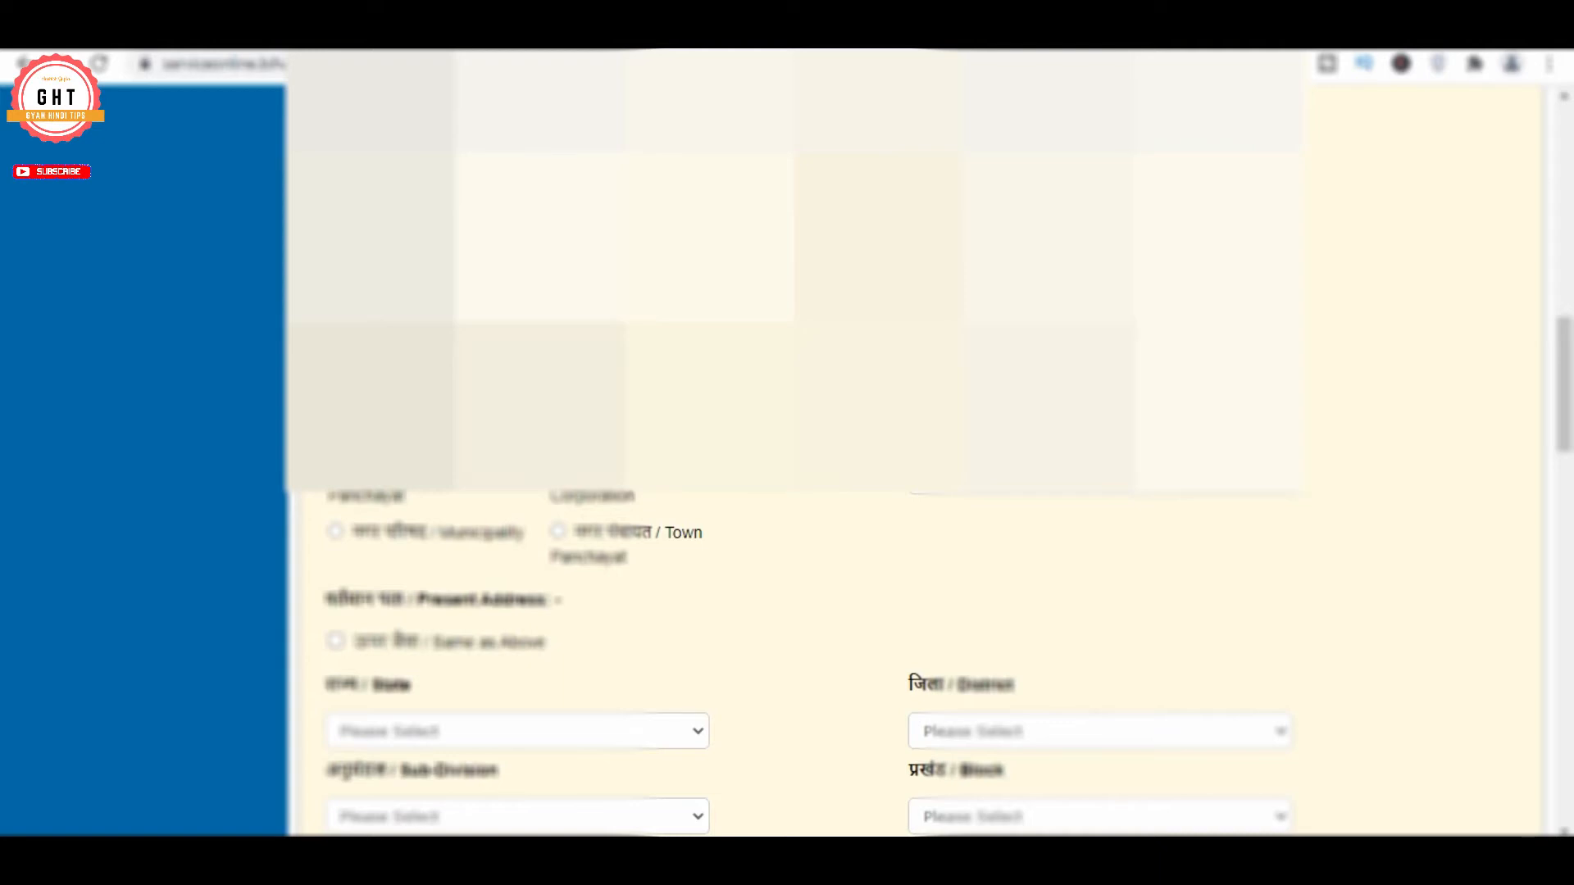
Set the local body type to Village Panchayat and choose the village panchayat
left_click(335, 471)
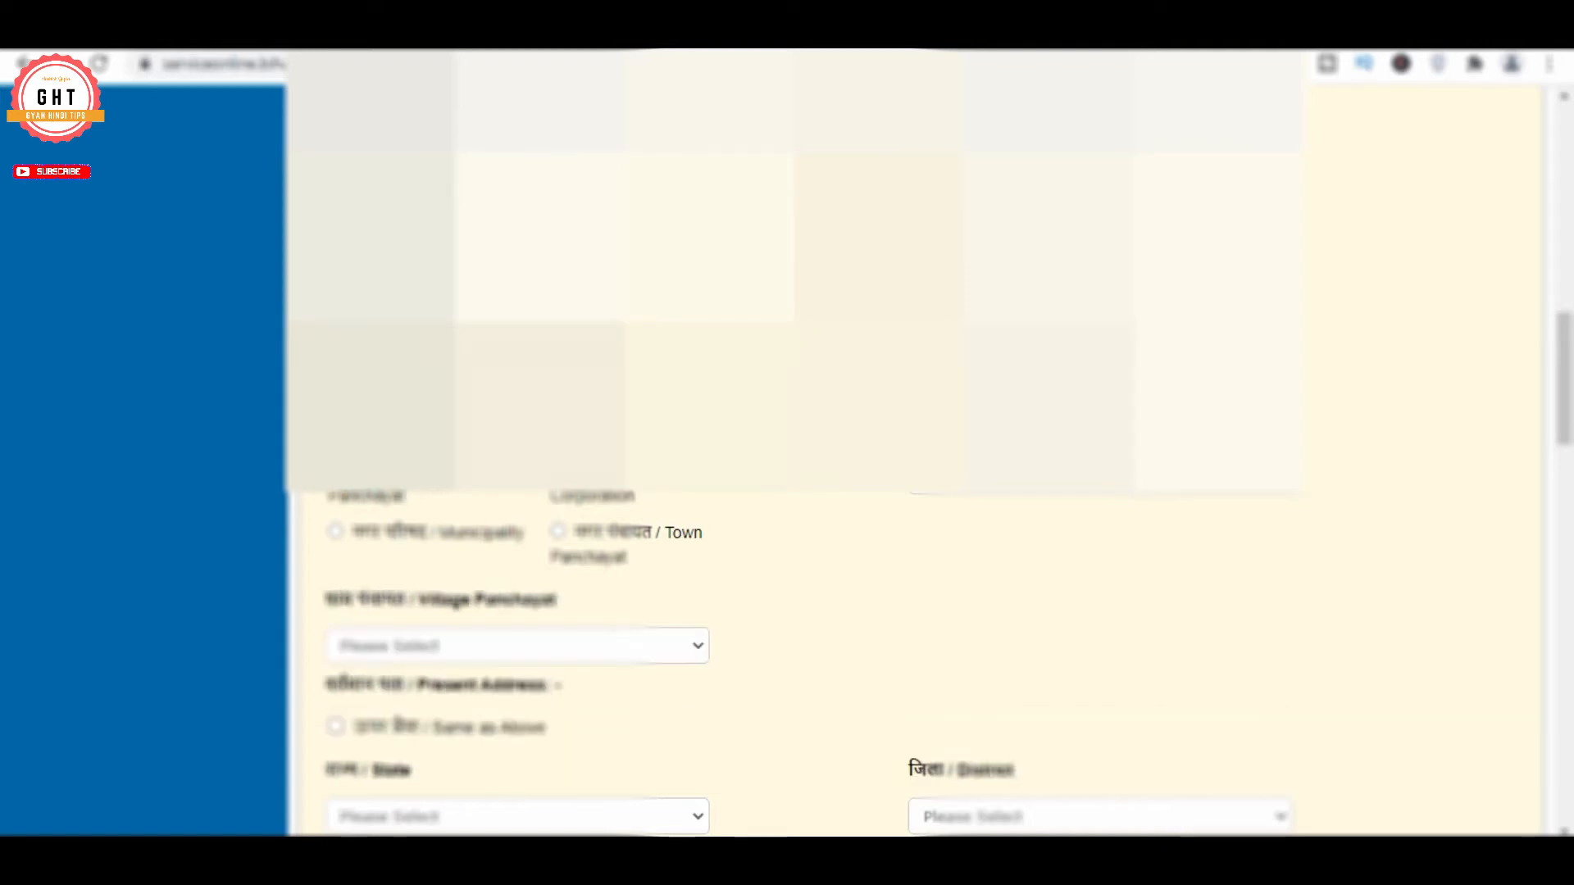
scroll(819, 656, "down", 1)
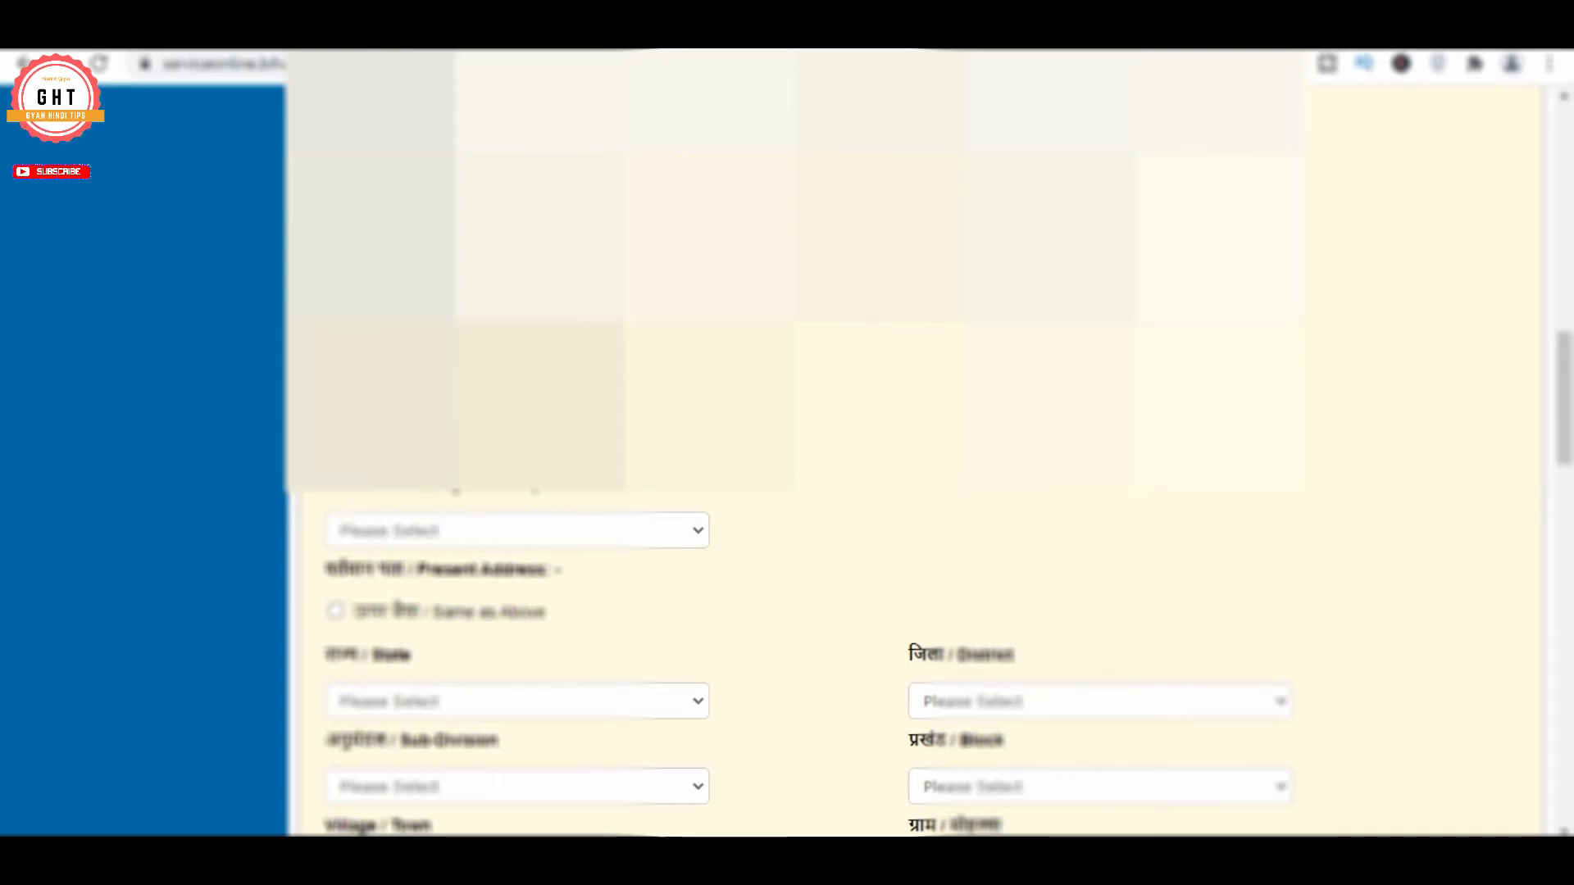
scroll(820, 656, "down", 2)
left_click(477, 305)
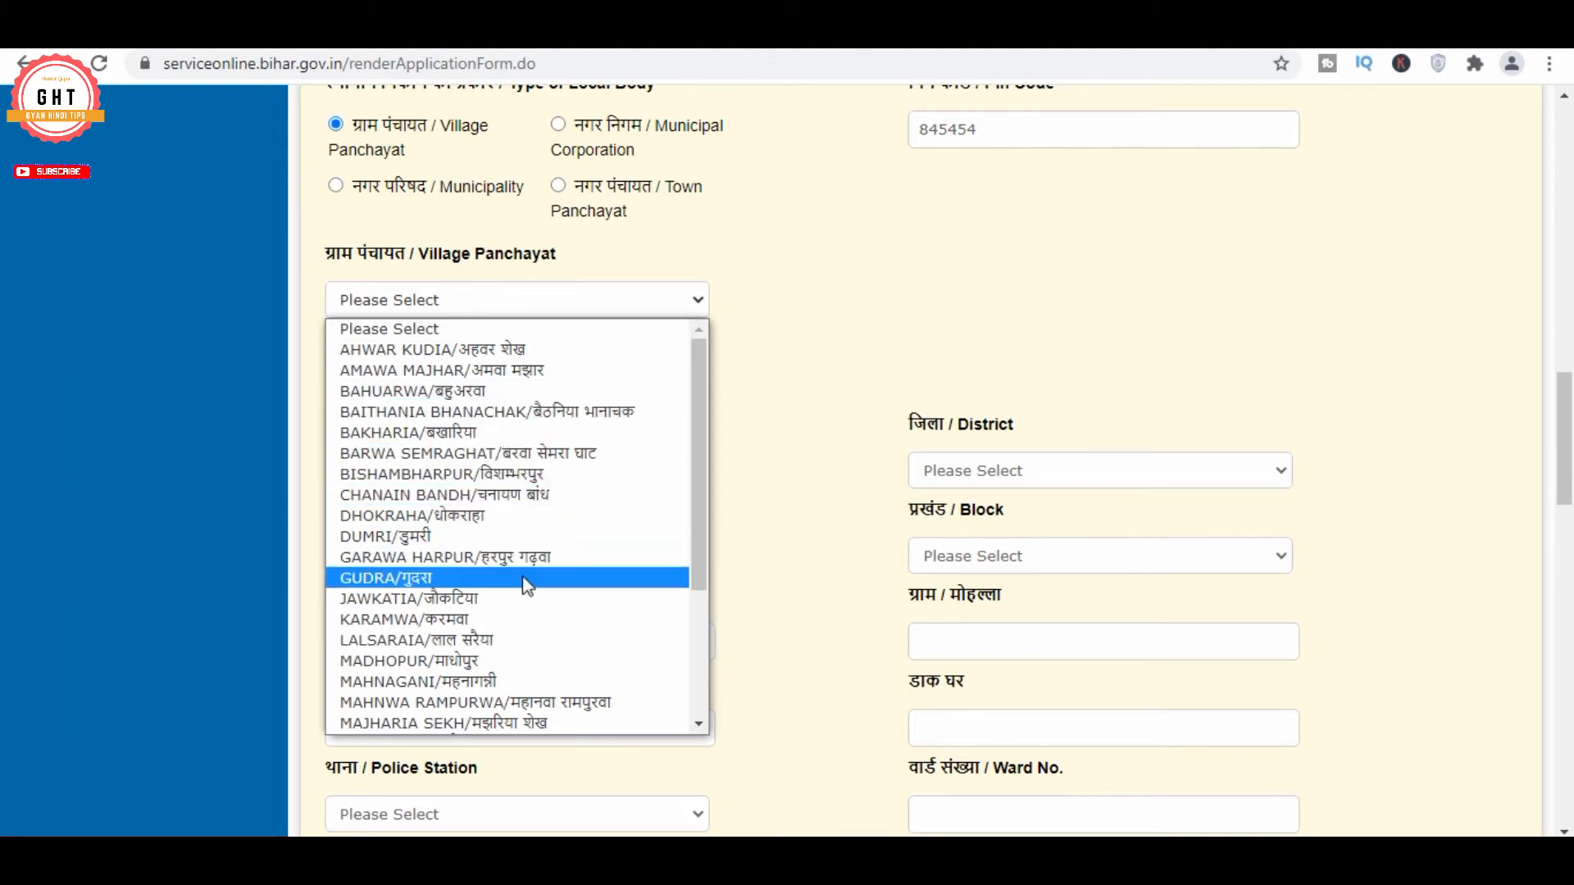
scroll(523, 577, "down", 3)
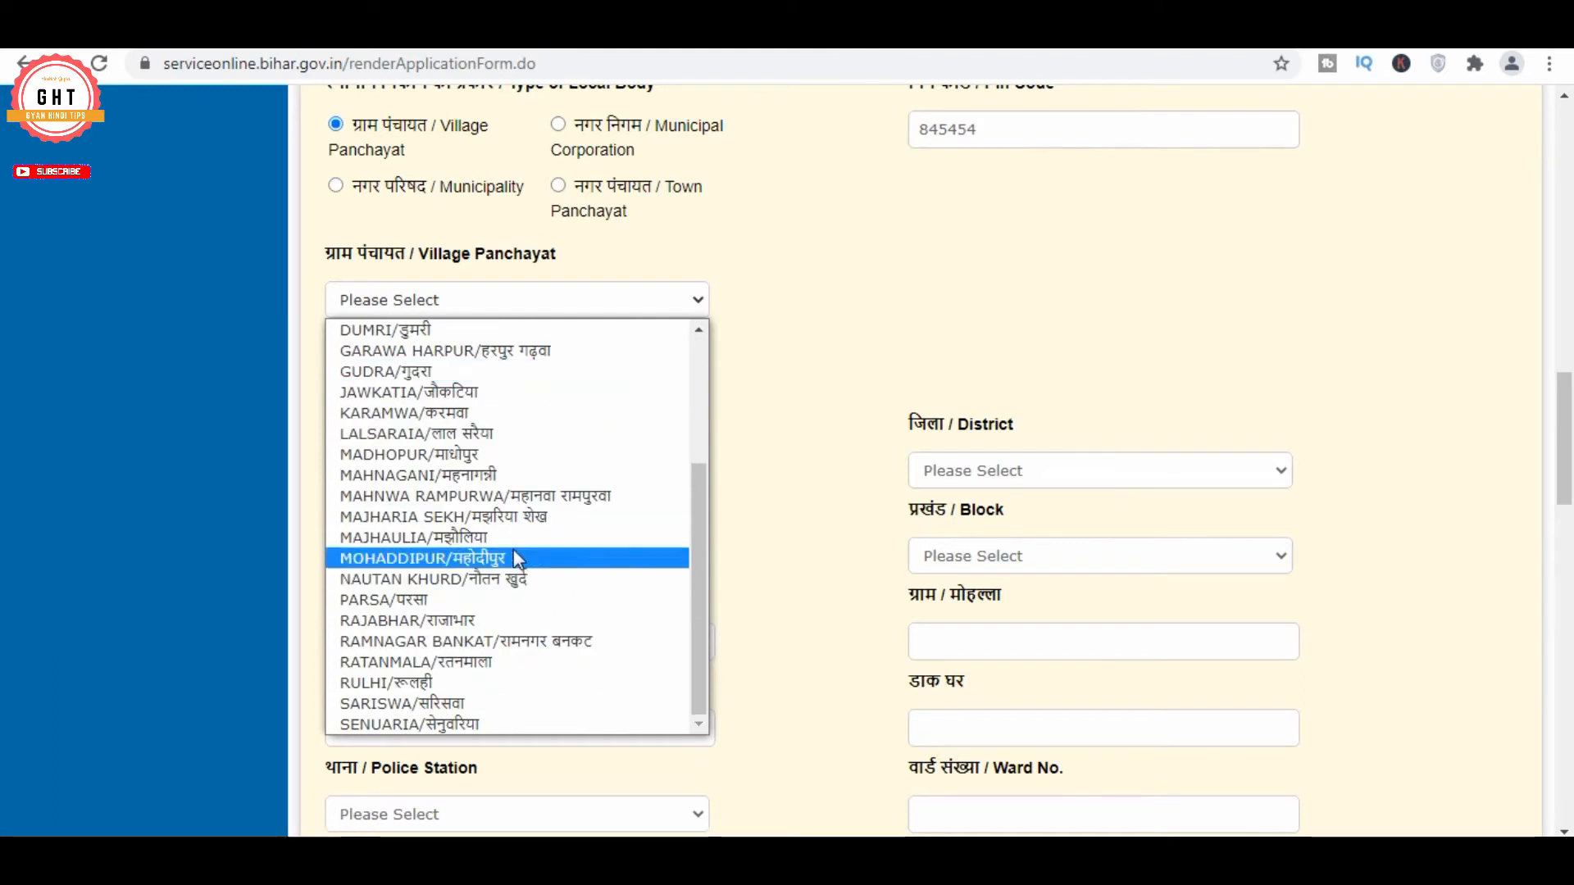
left_click(517, 517)
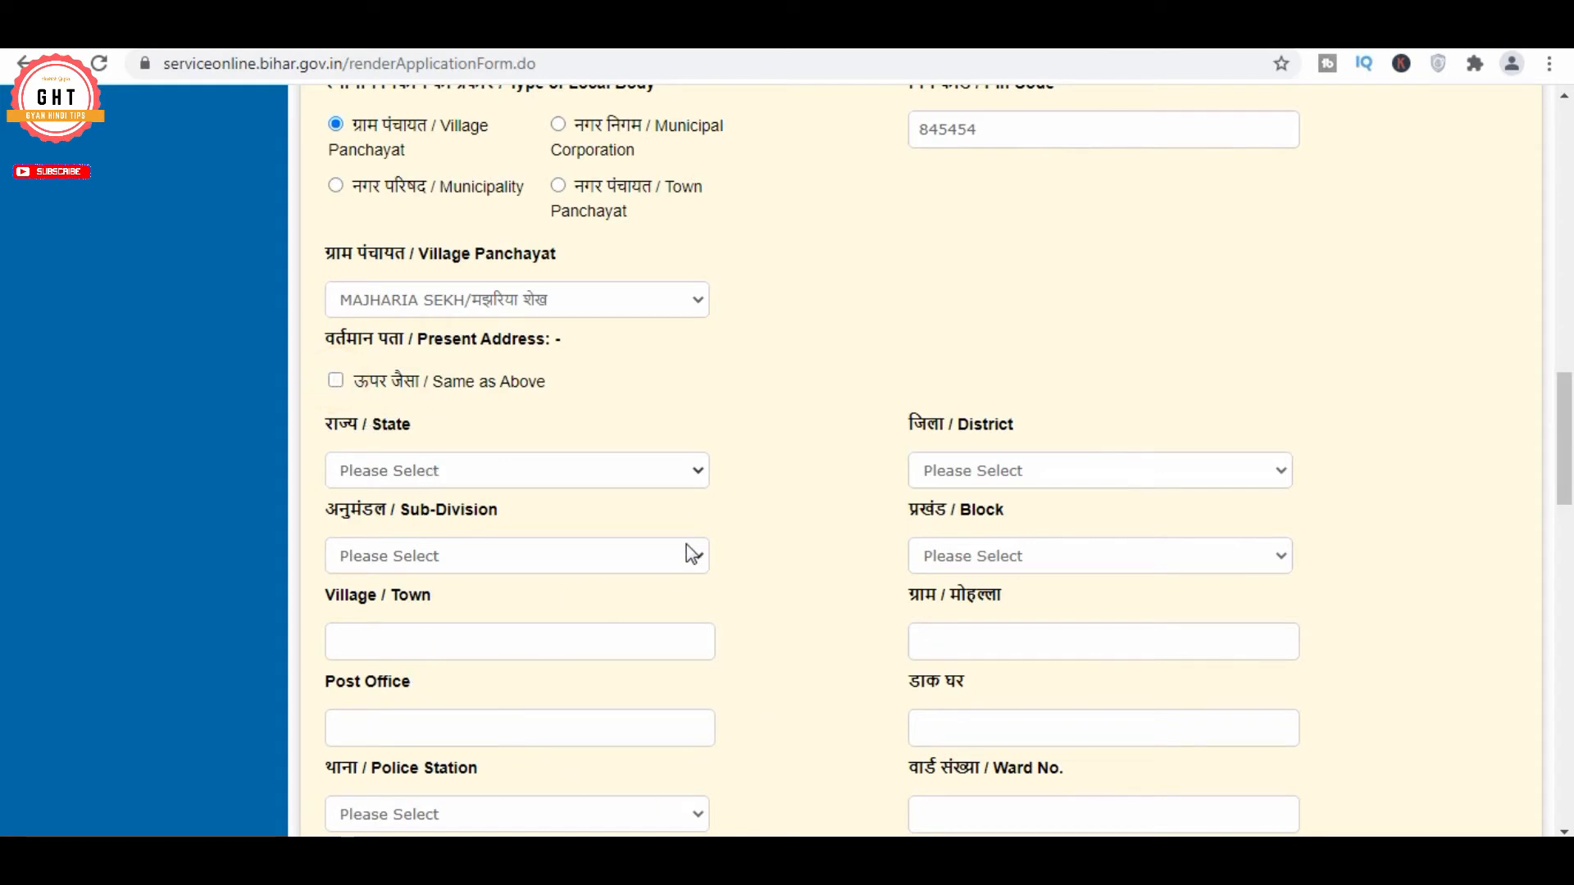
Copy the permanent address into the present address fields
left_click(485, 382)
scroll(702, 362, "down", 5)
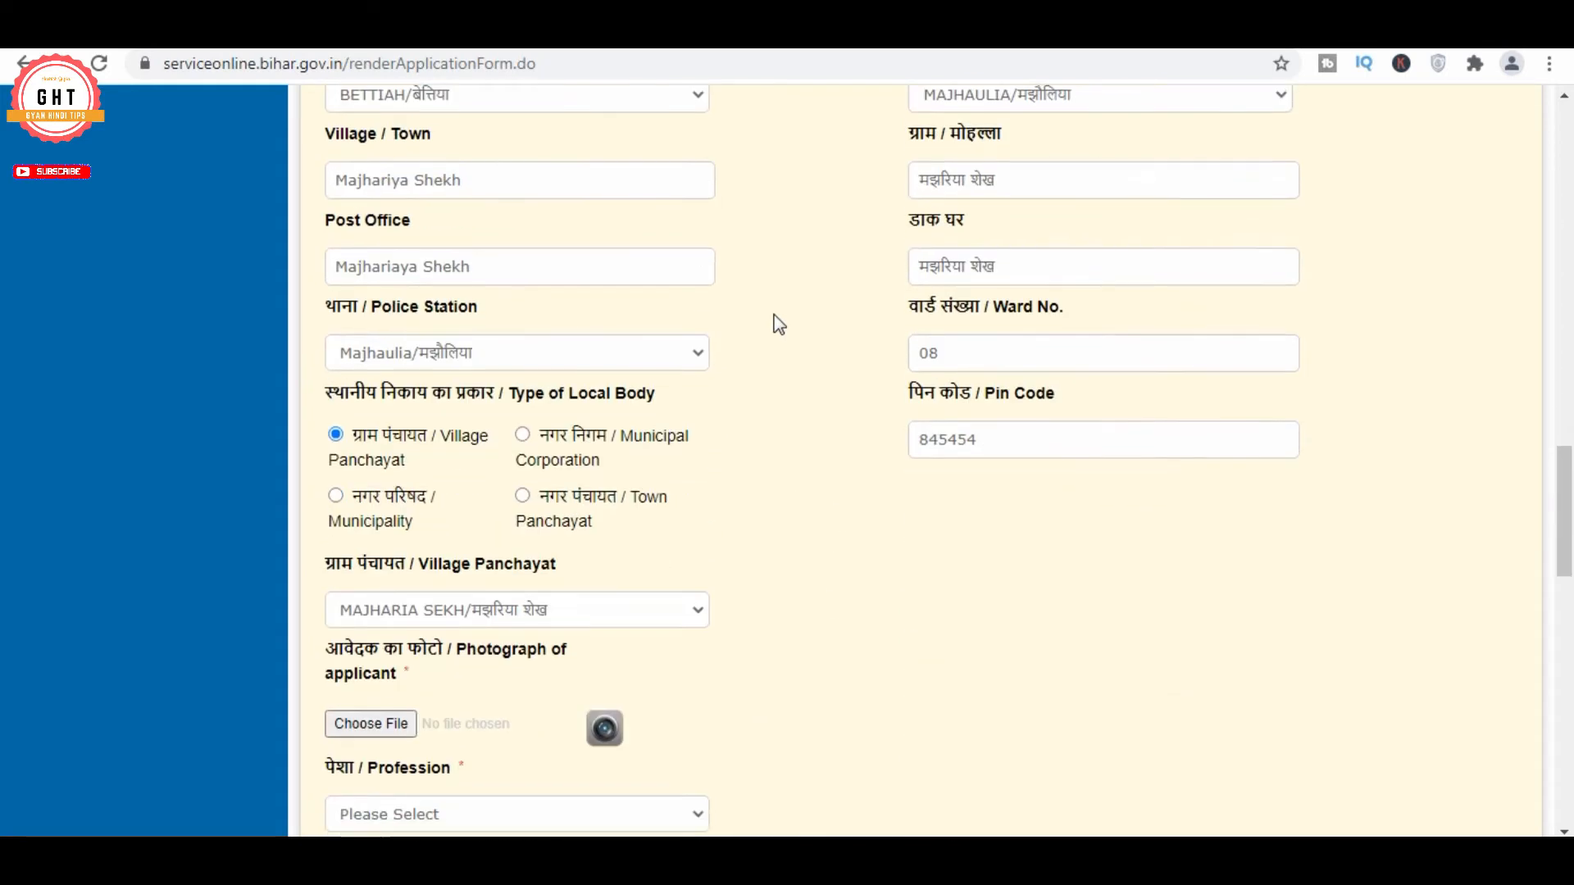
scroll(778, 324, "down", 3)
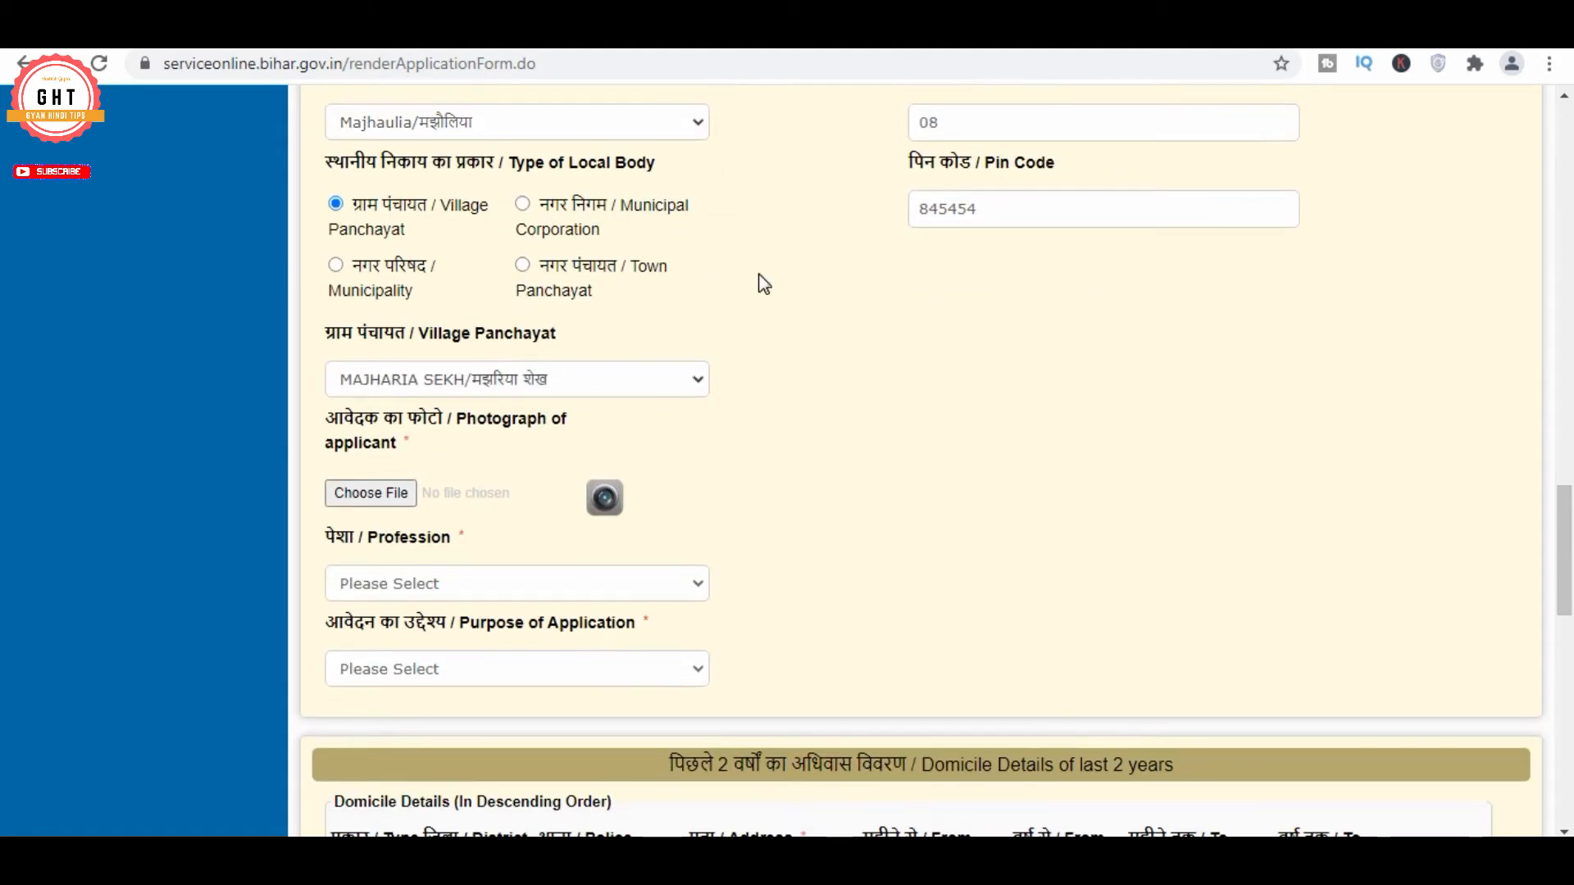
scroll(450, 366, "down", 1)
left_click(450, 366)
Attach the applicant's photo, set Profession to Student, and choose the public-undertaking licences purpose
left_click(1438, 359)
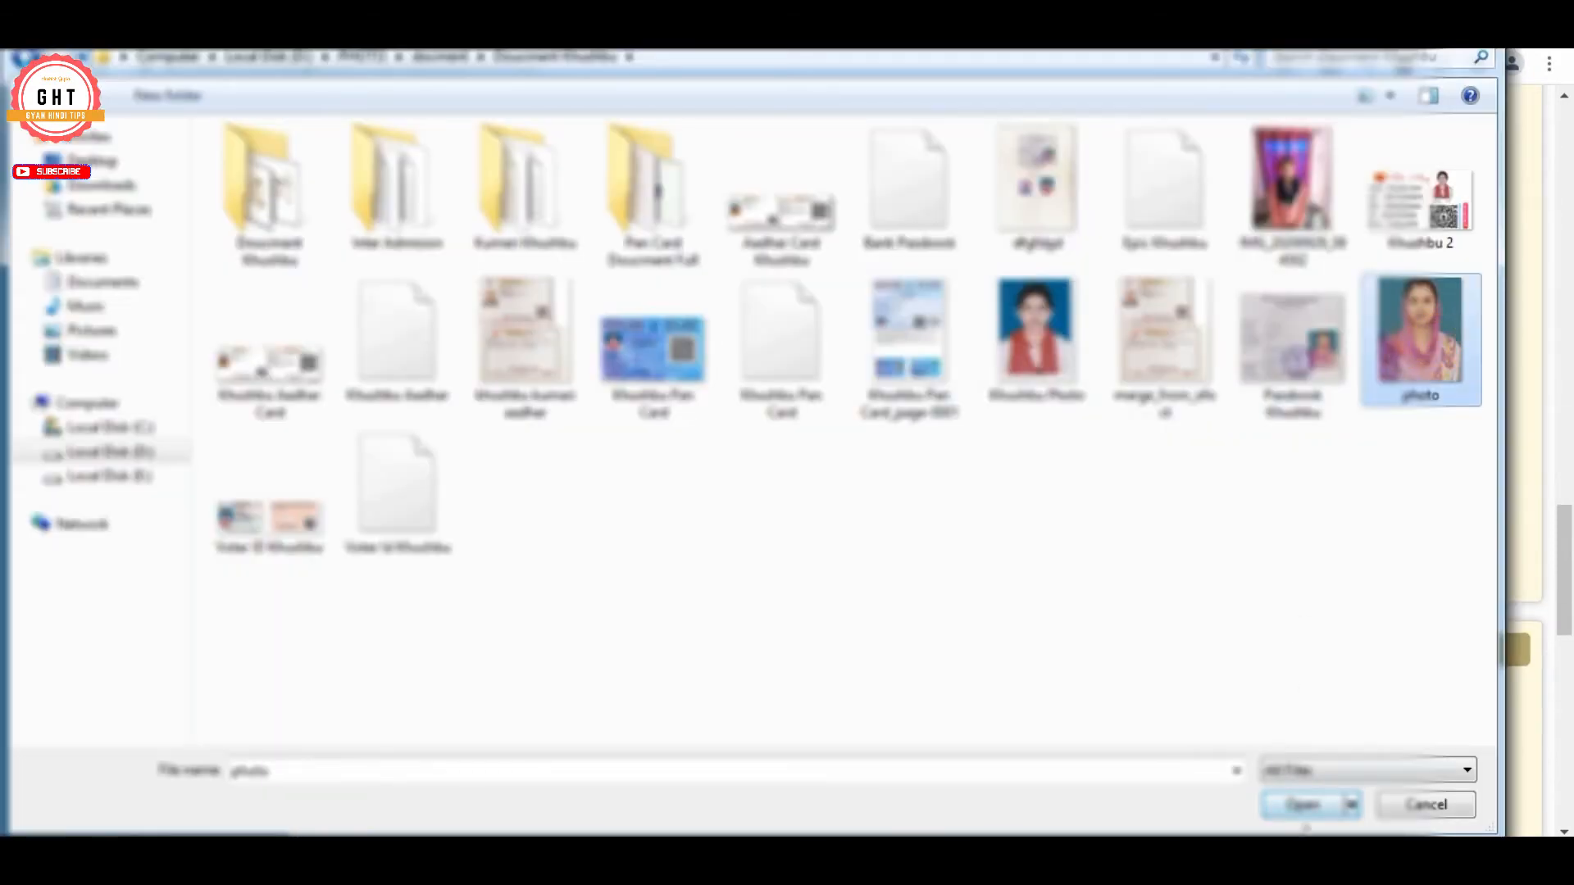
left_click(1307, 805)
scroll(869, 364, "down", 4)
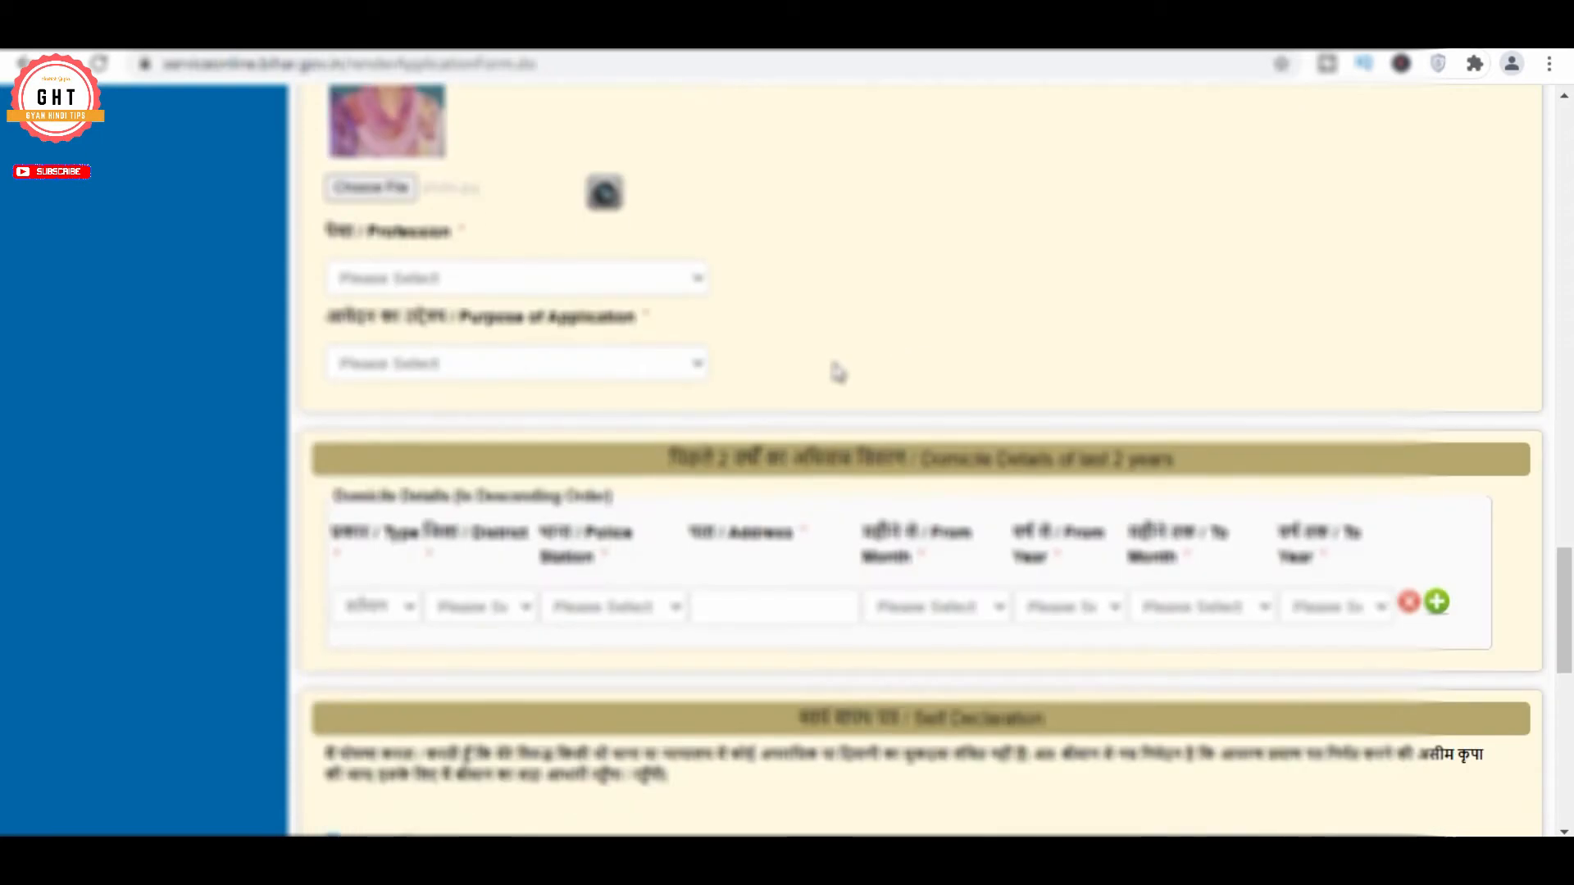
left_click(440, 283)
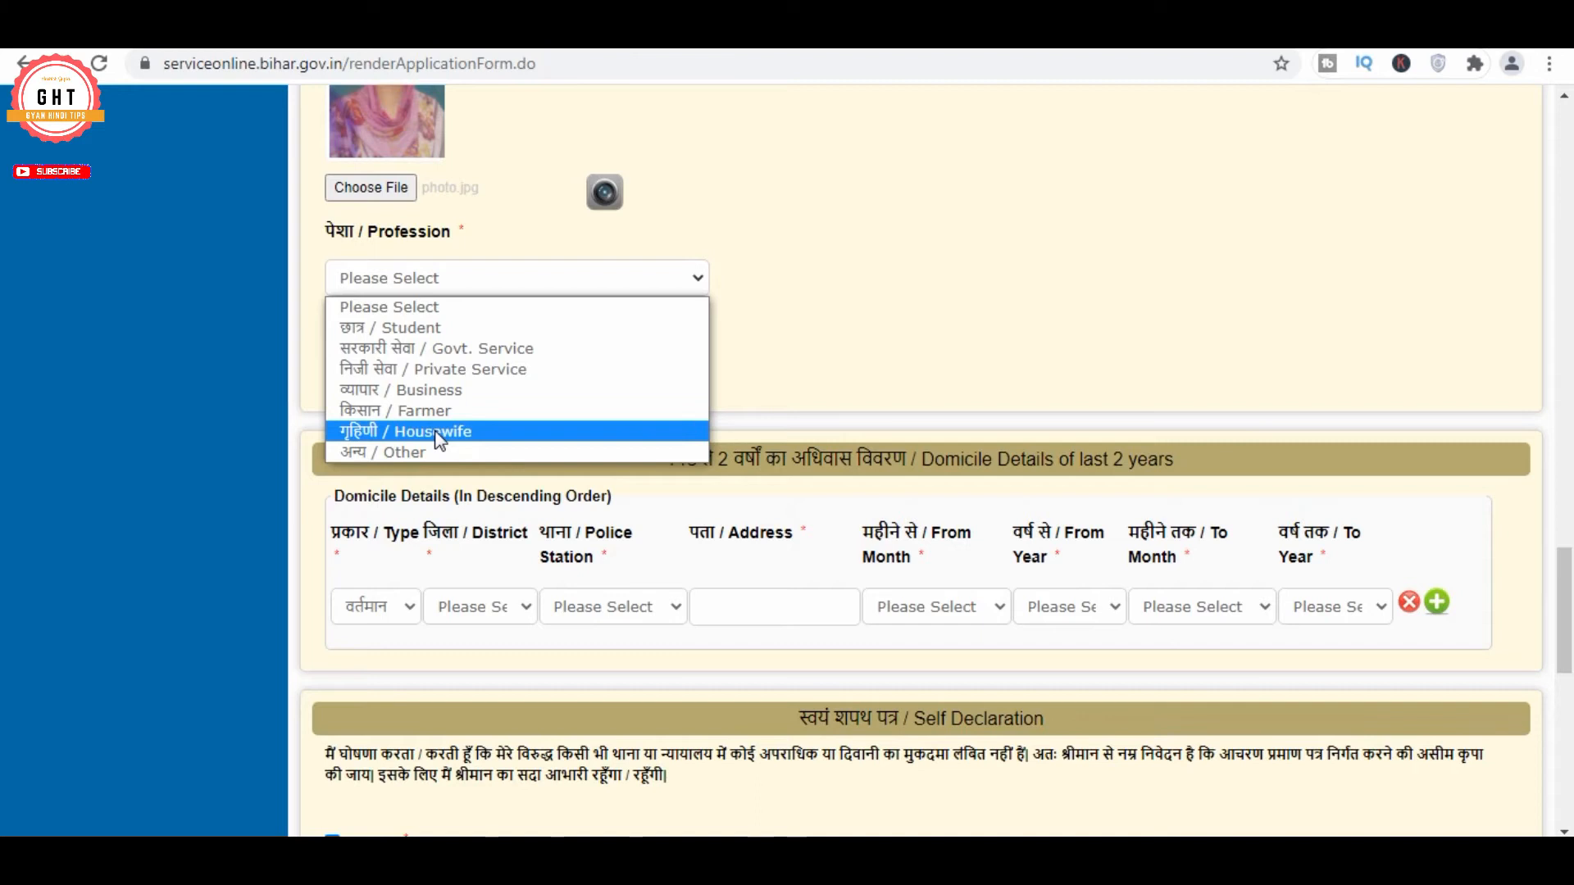
left_click(422, 332)
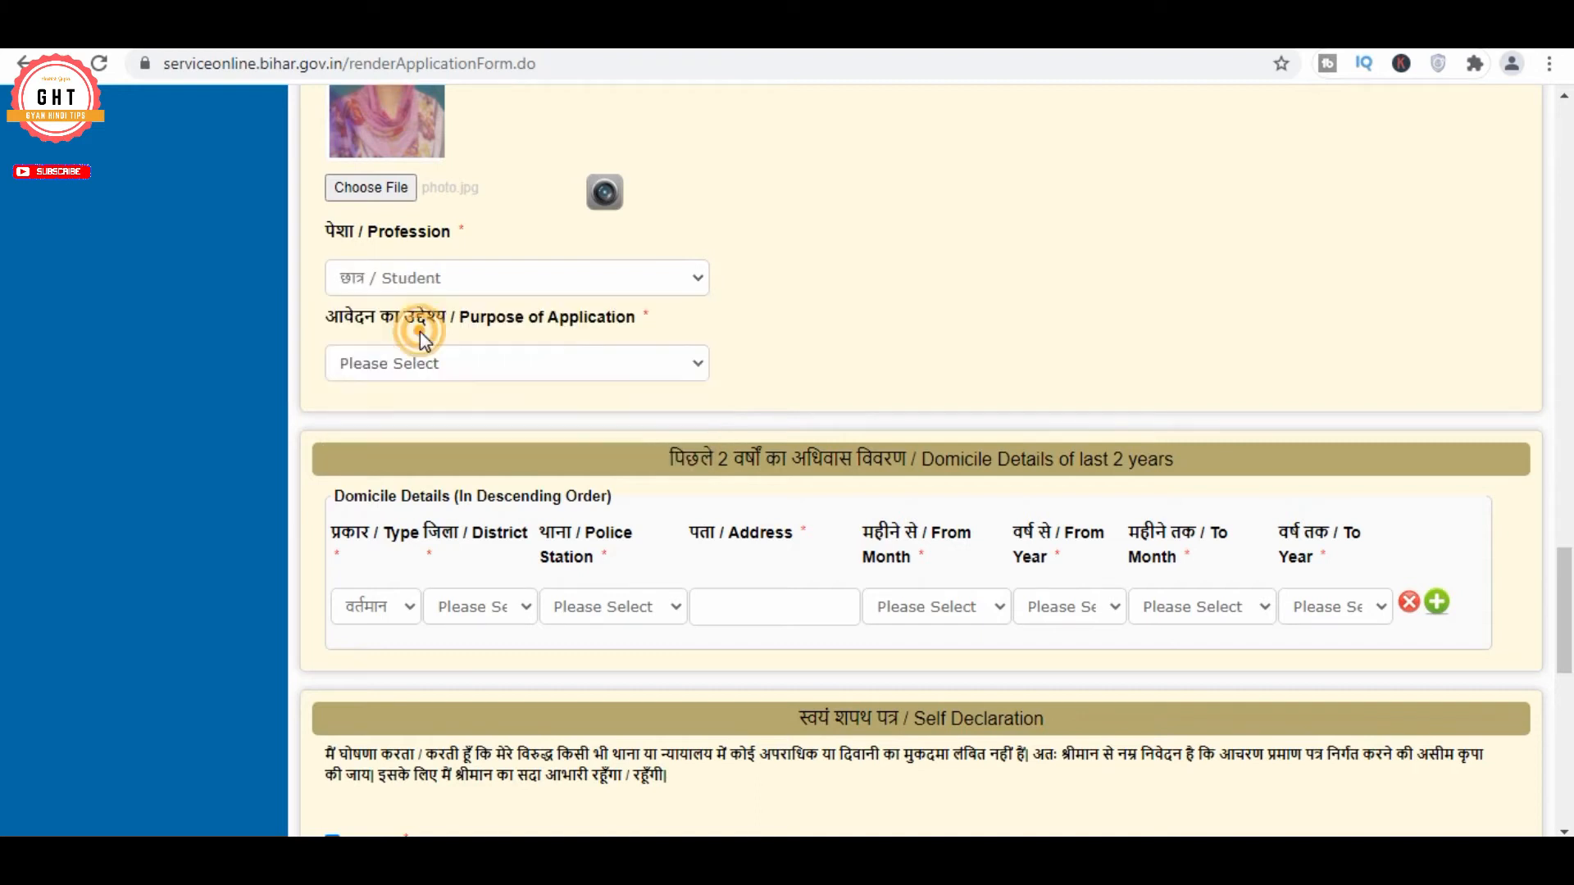
left_click(447, 364)
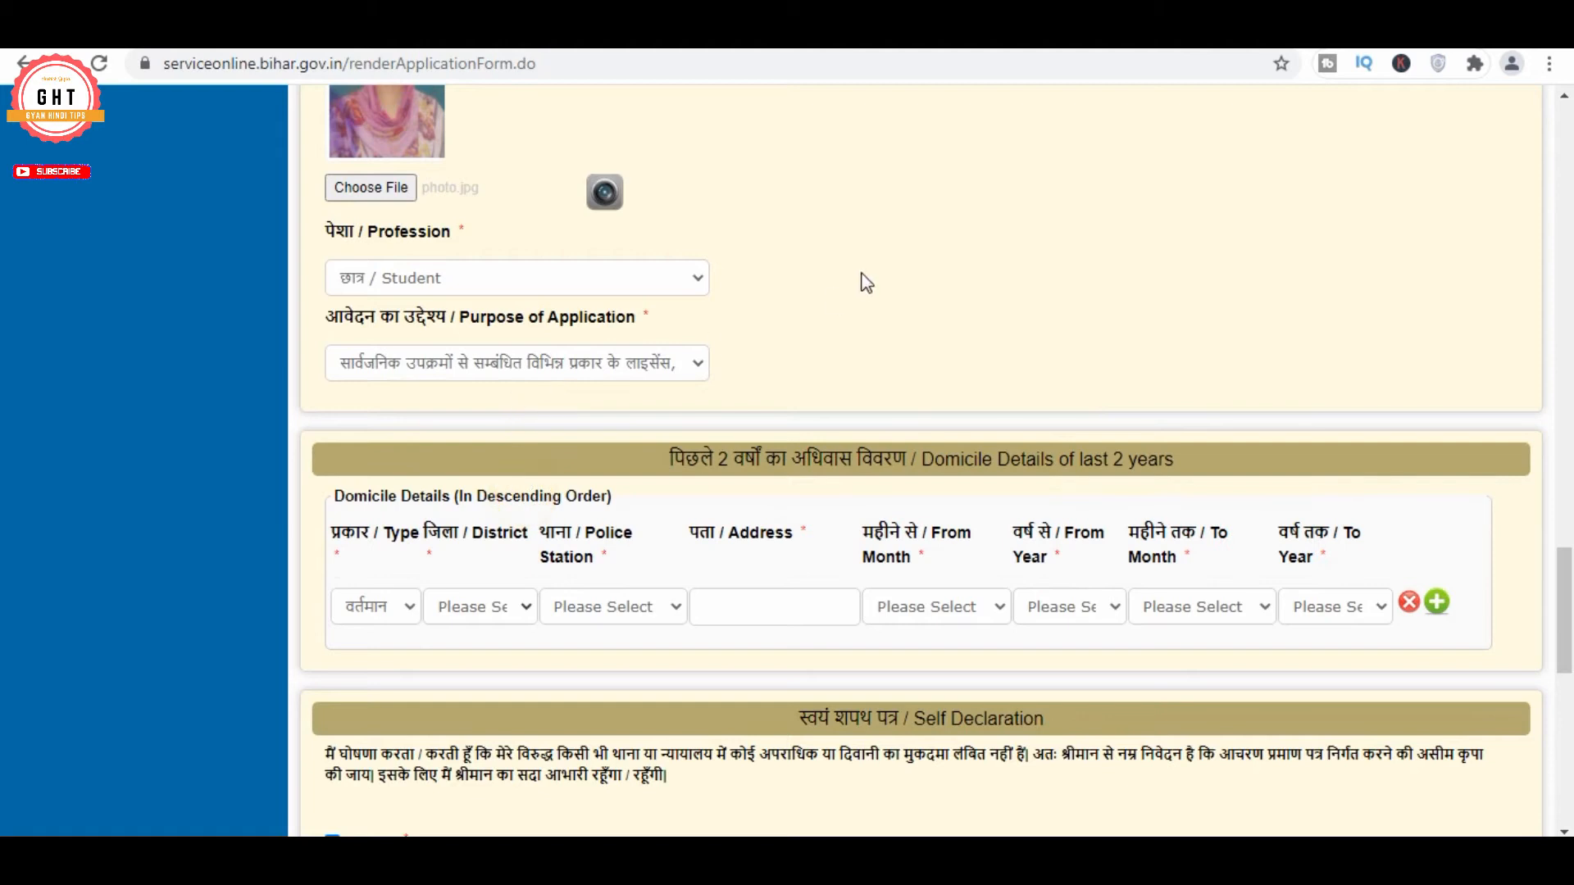
scroll(739, 334, "down", 3)
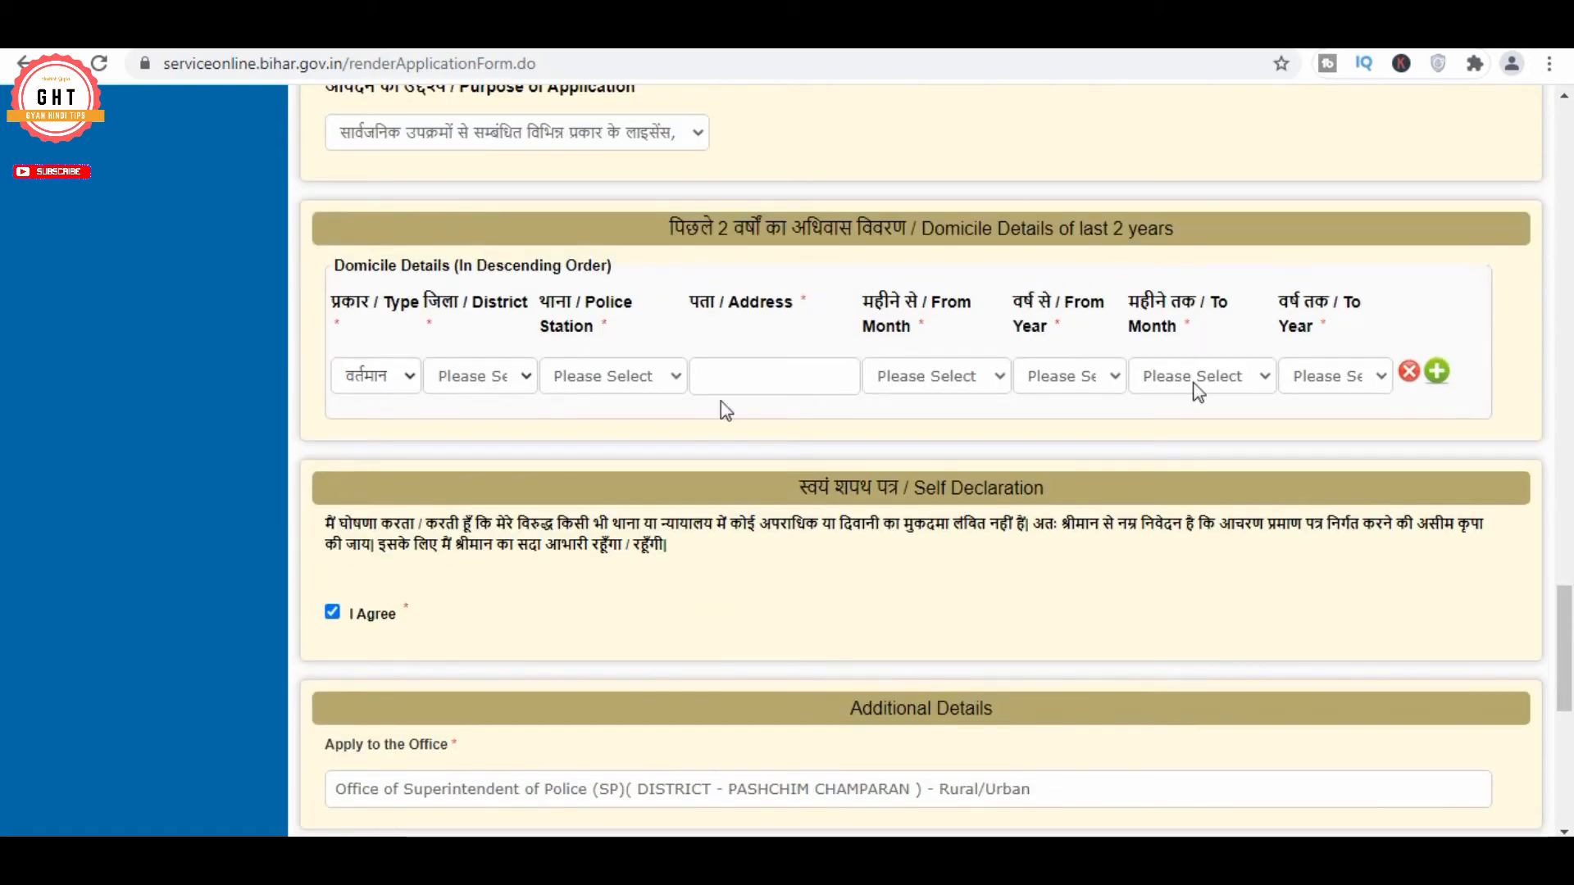
Set the domicile district to Pashchim Champaran and police station to Majhaulia
left_click(407, 377)
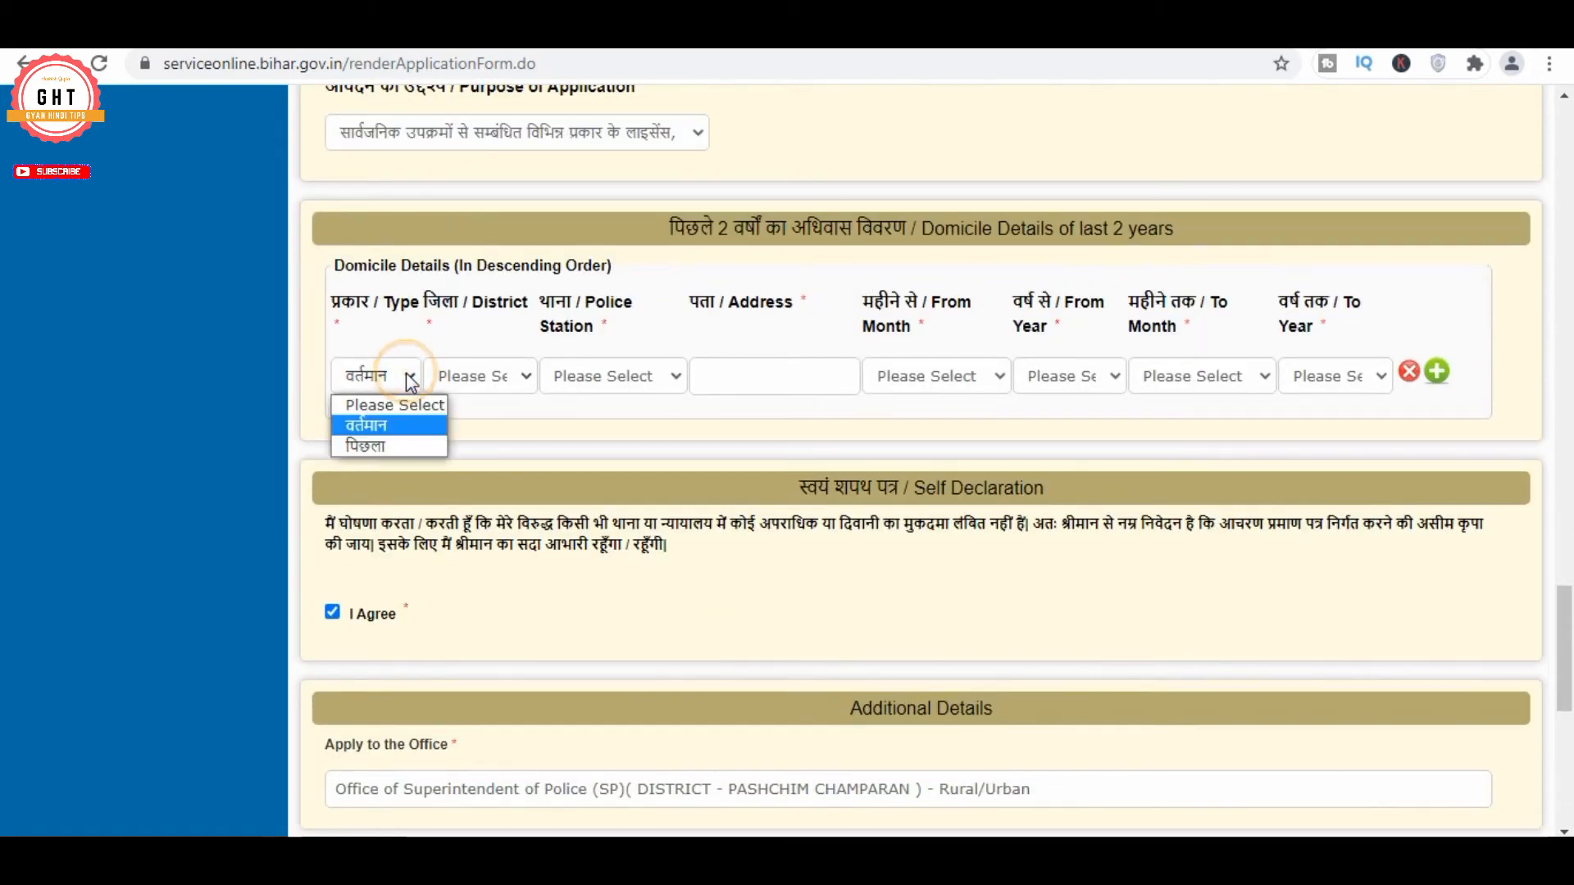
left_click(543, 411)
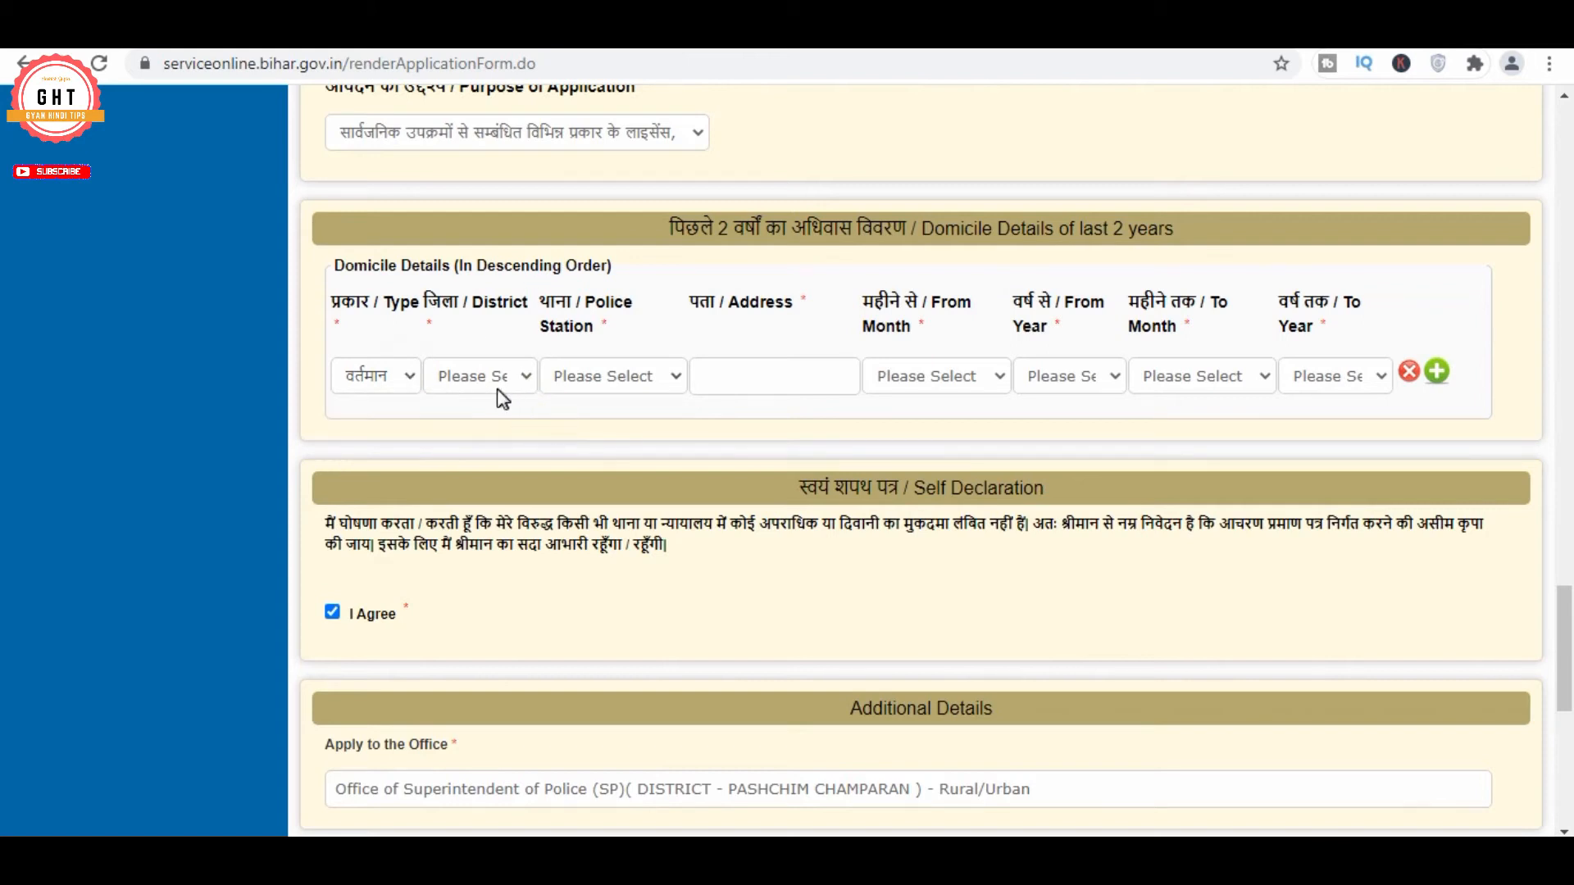
left_click(494, 375)
scroll(560, 590, "down", 5)
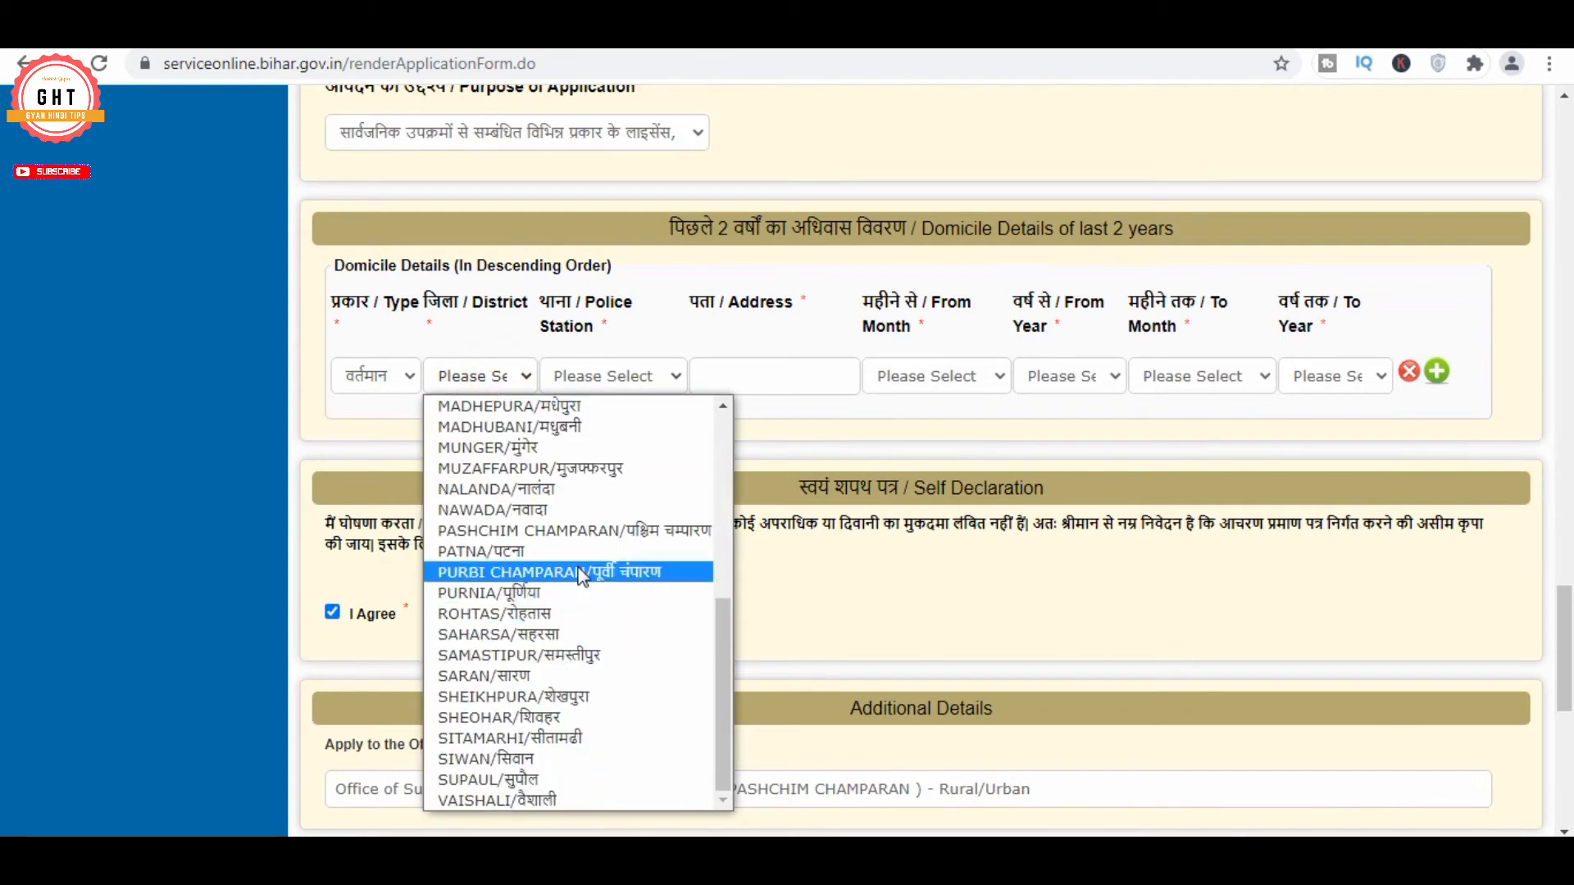
left_click(576, 531)
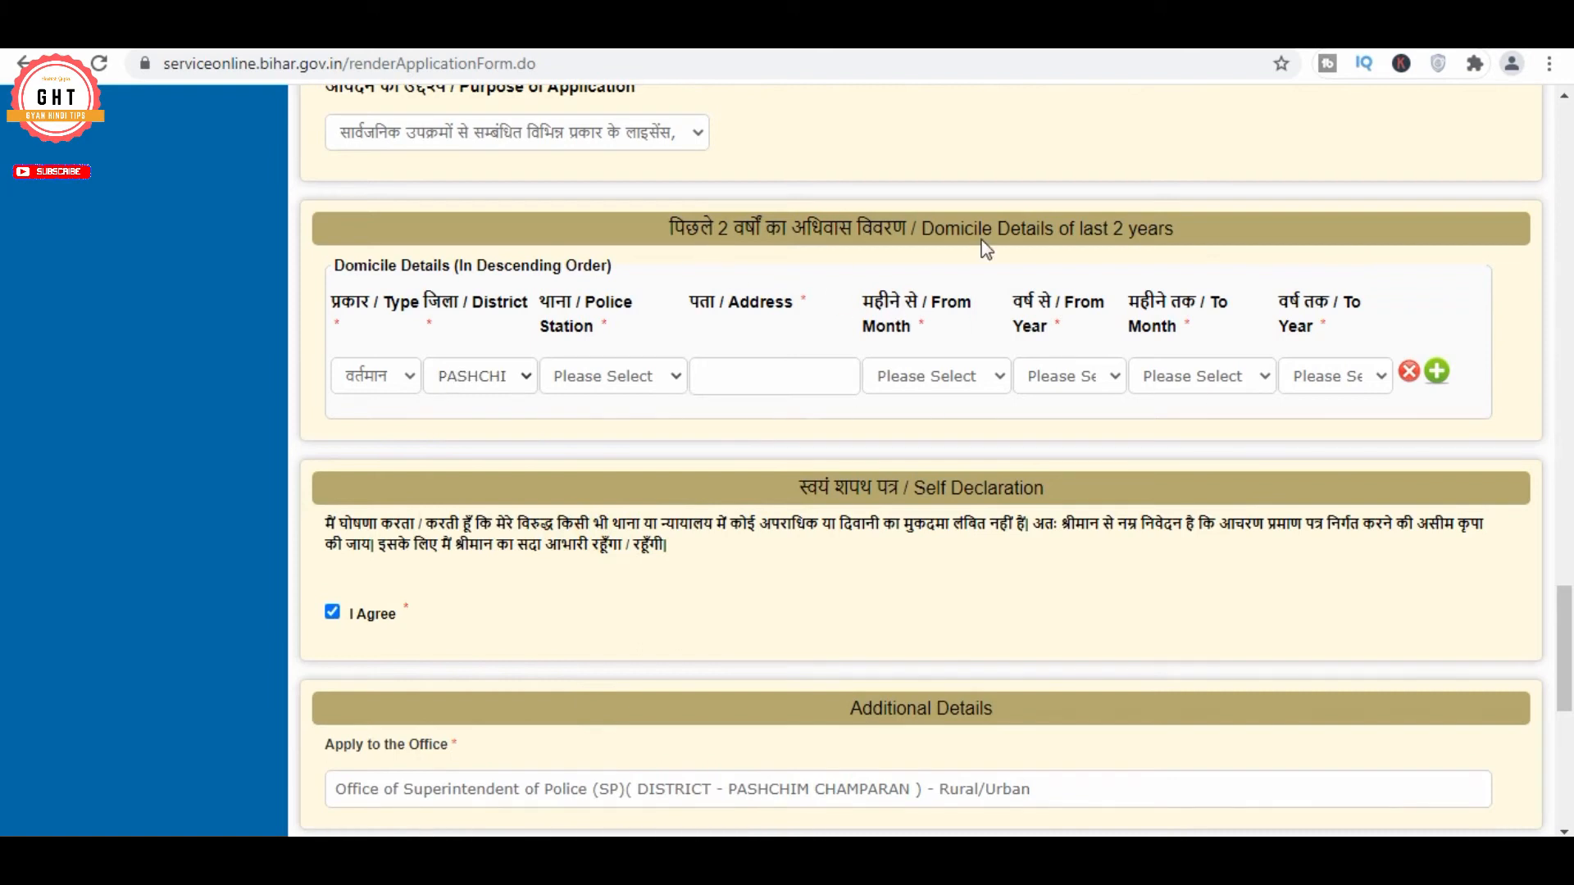
left_click(602, 378)
scroll(676, 512, "down", 5)
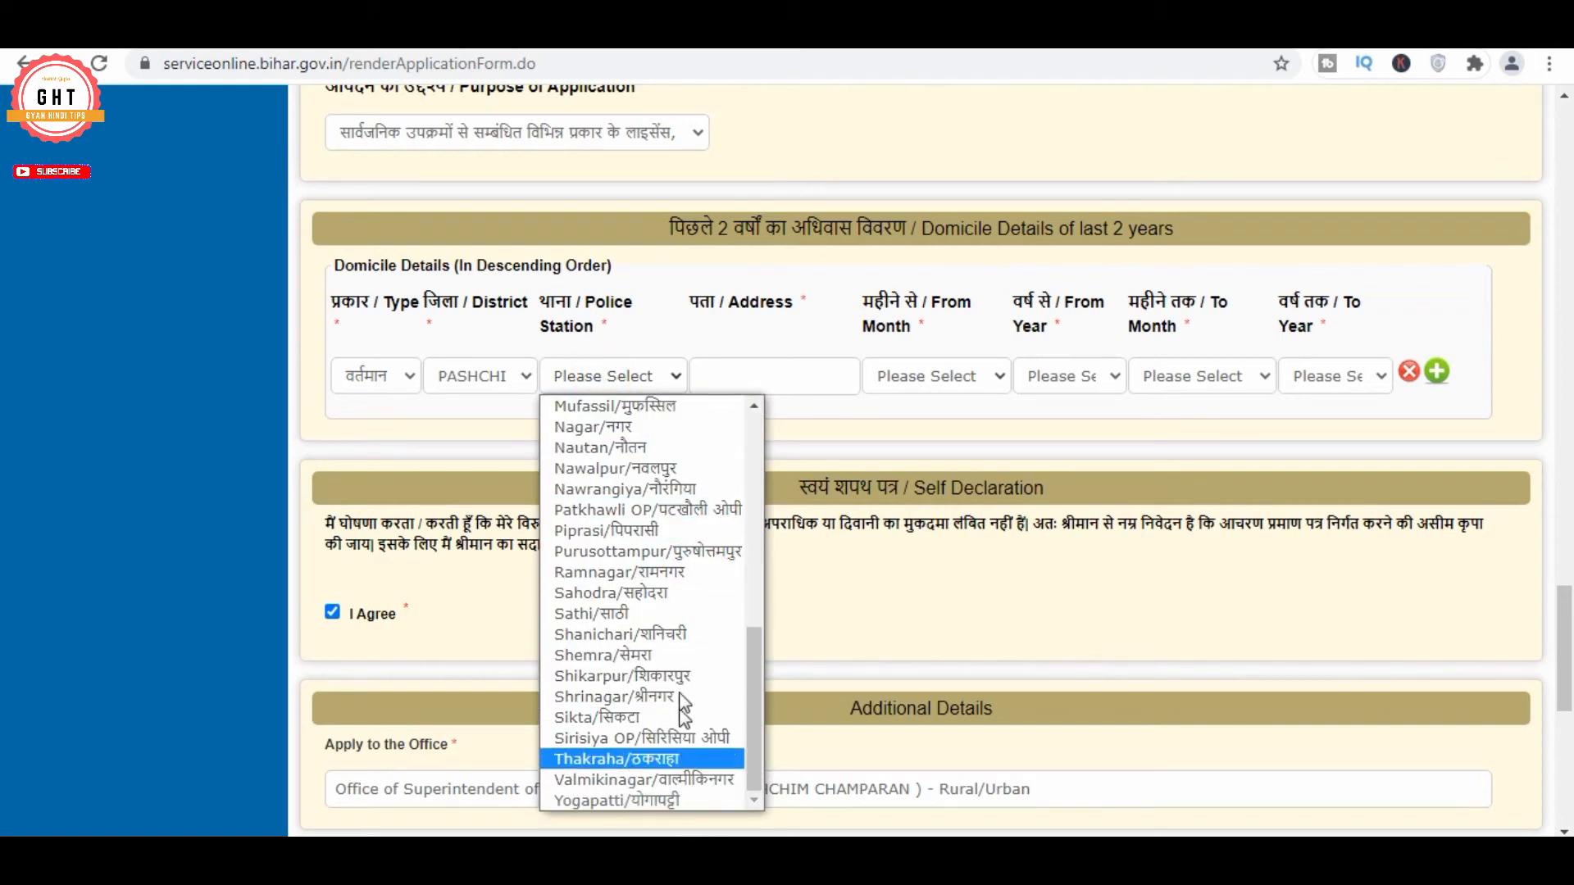
scroll(688, 490, "up", 3)
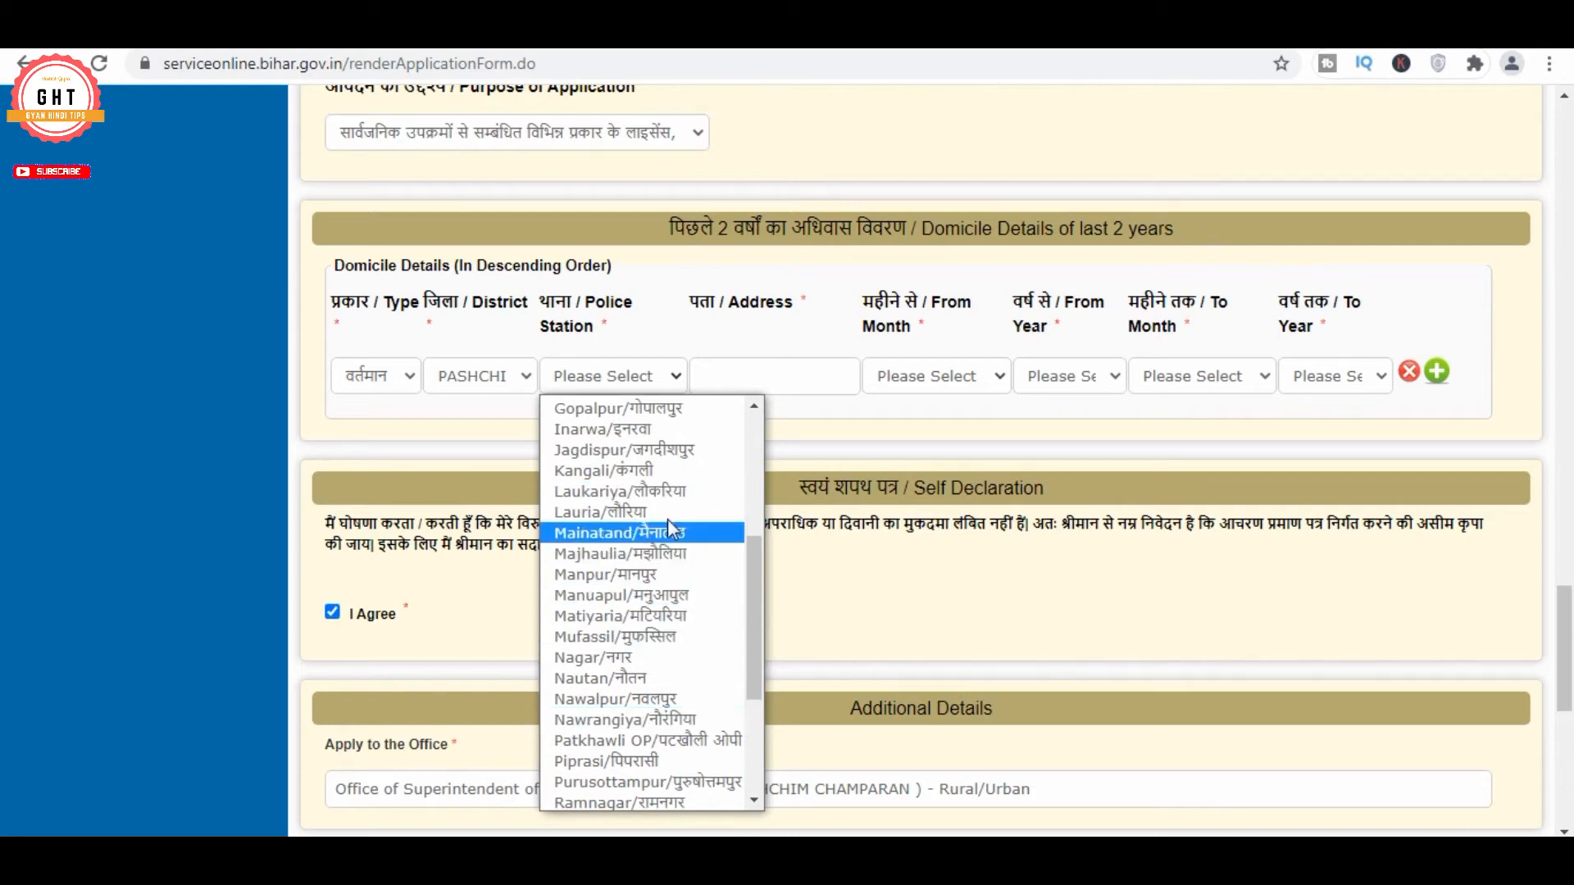
scroll(674, 570, "up", 5)
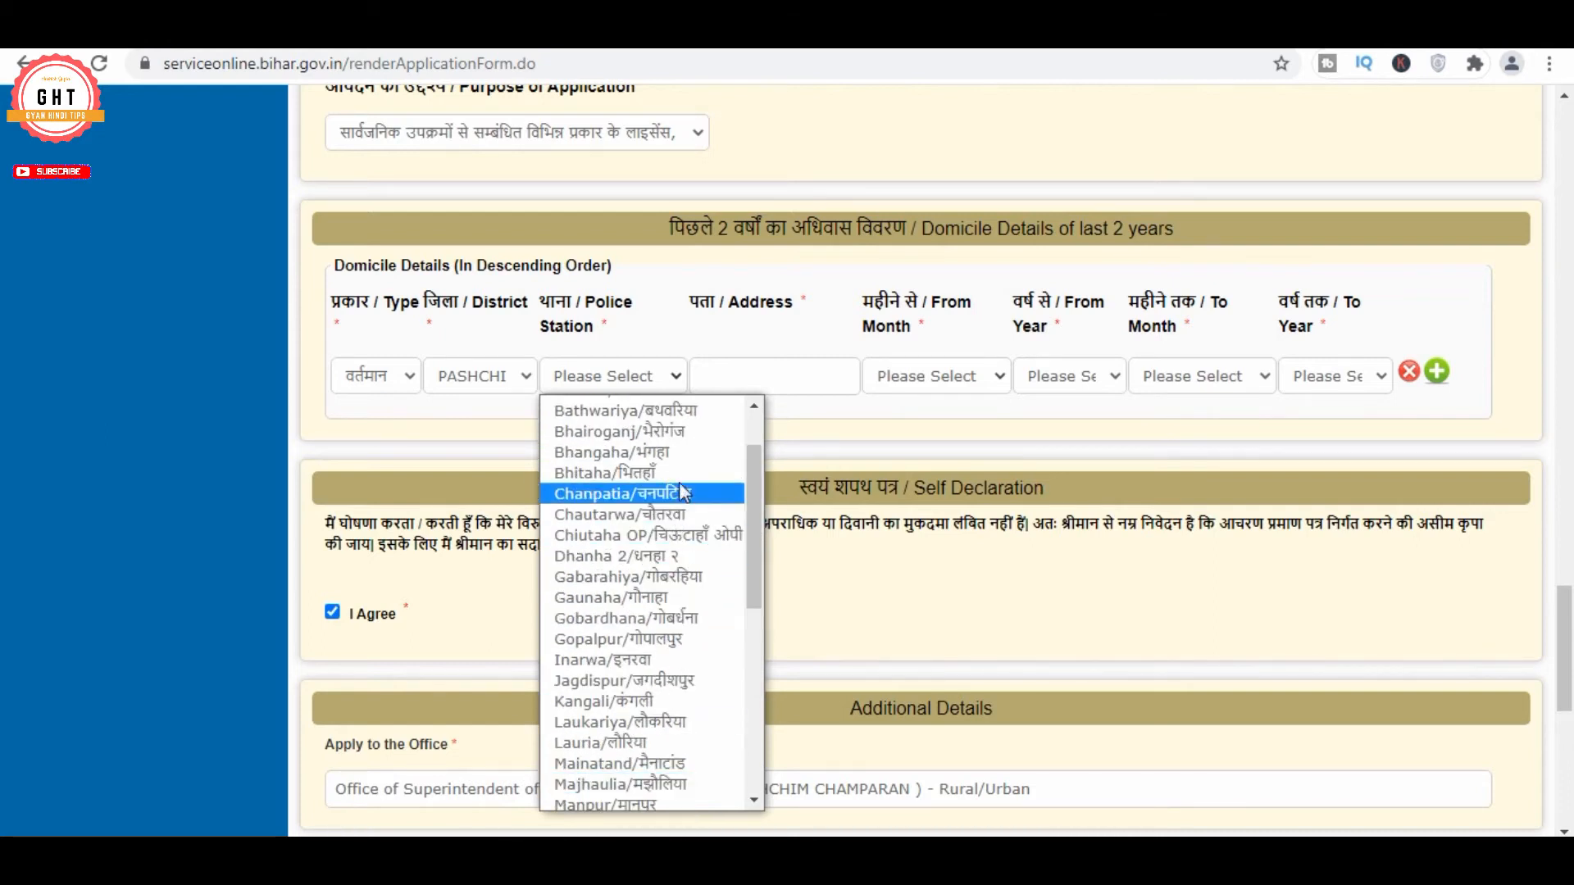
scroll(684, 489, "down", 7)
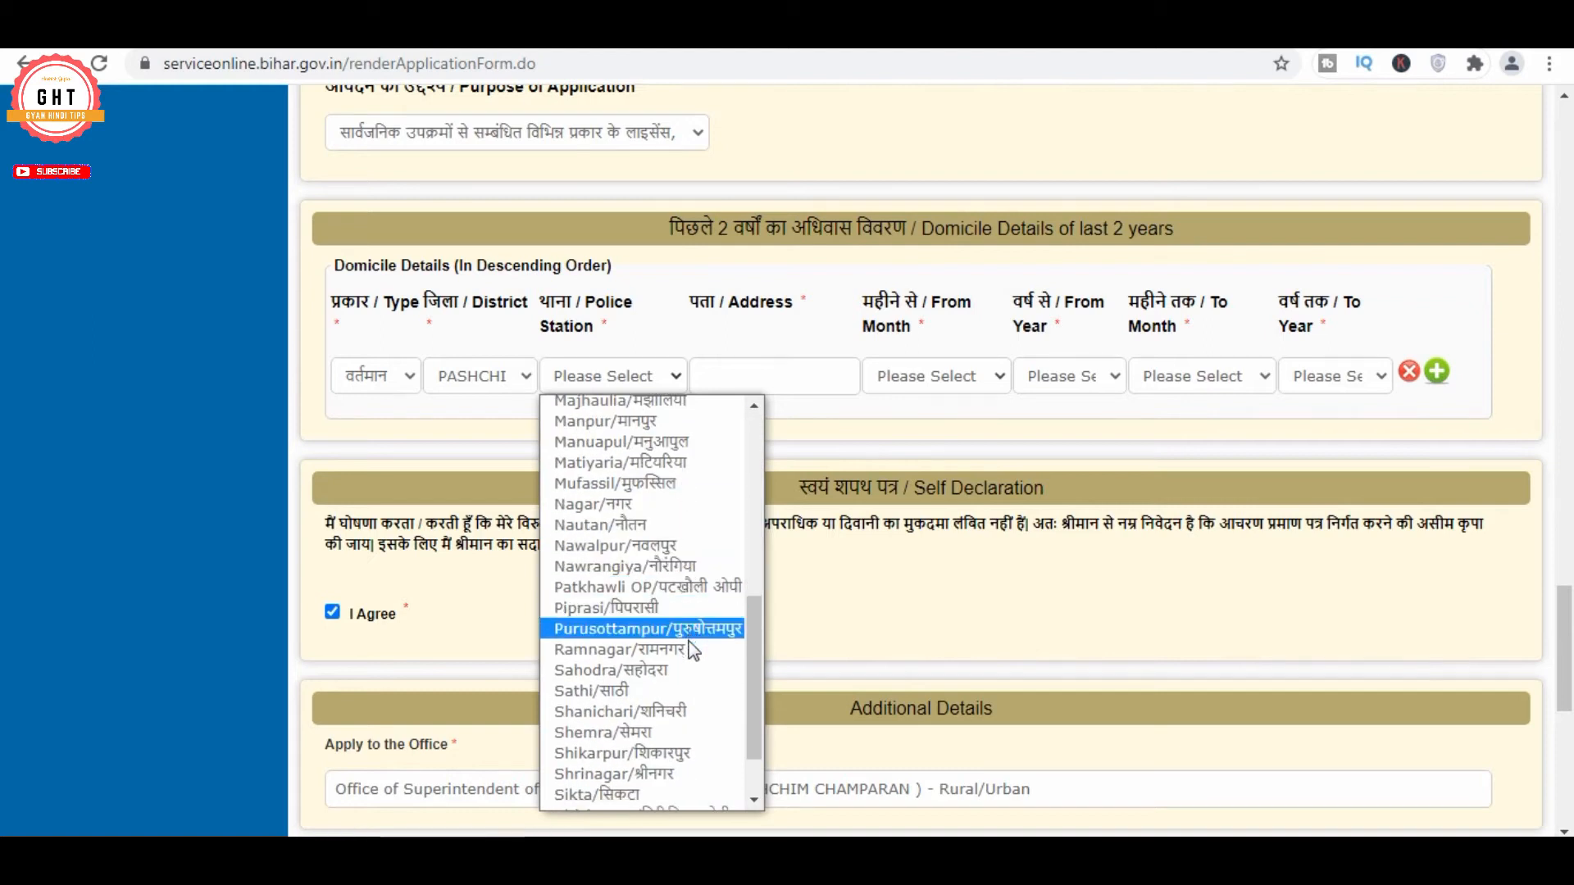
scroll(690, 640, "down", 1)
scroll(693, 648, "down", 1)
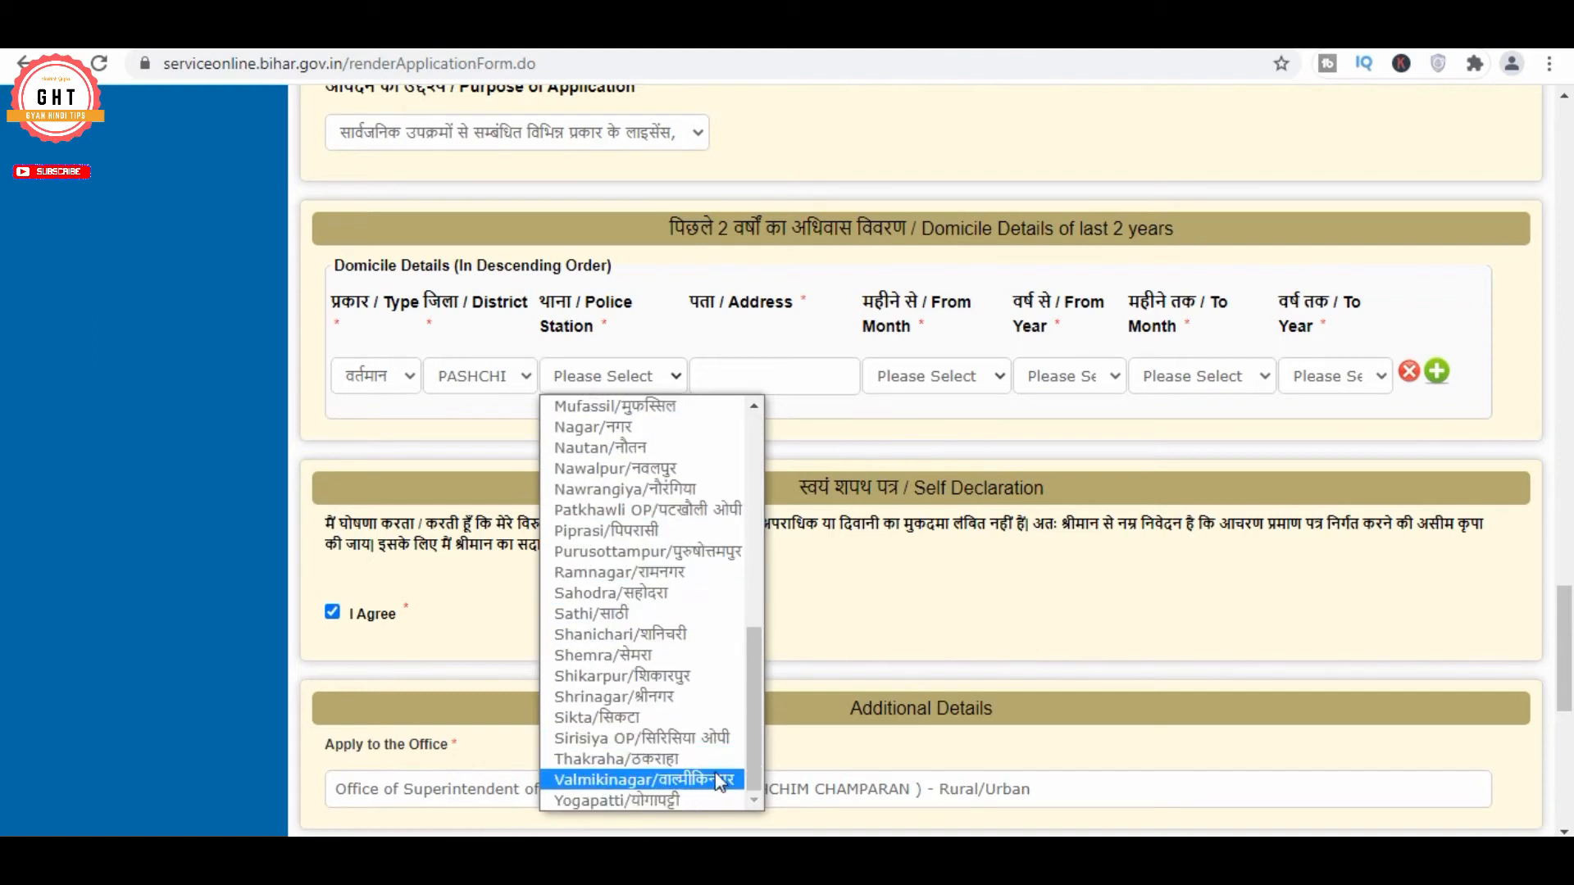
left_click_drag(756, 659, 751, 595)
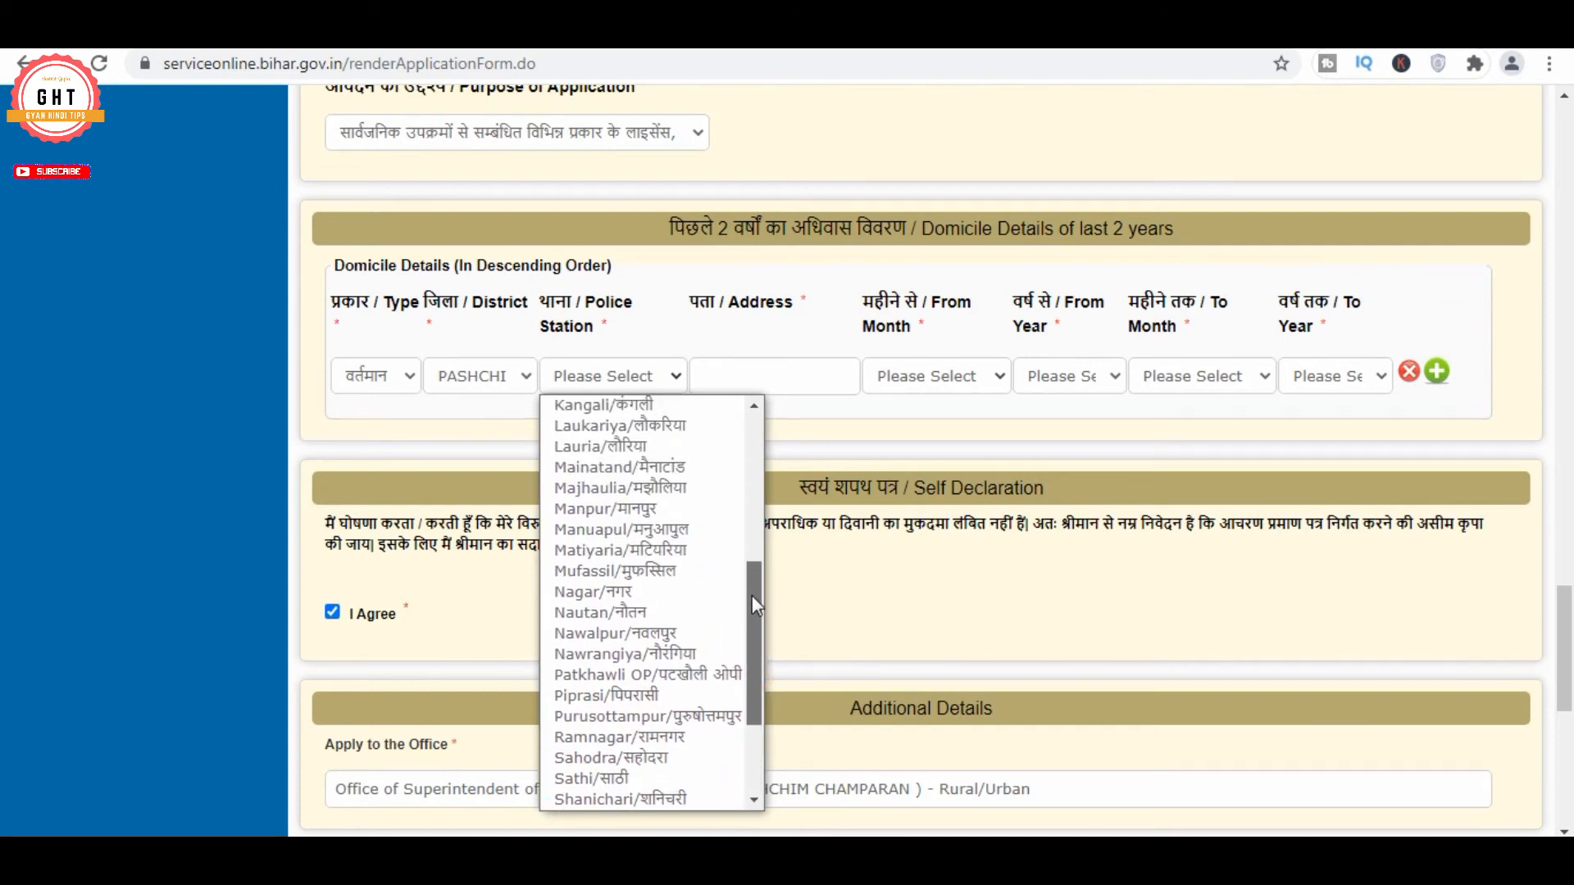
left_click(678, 490)
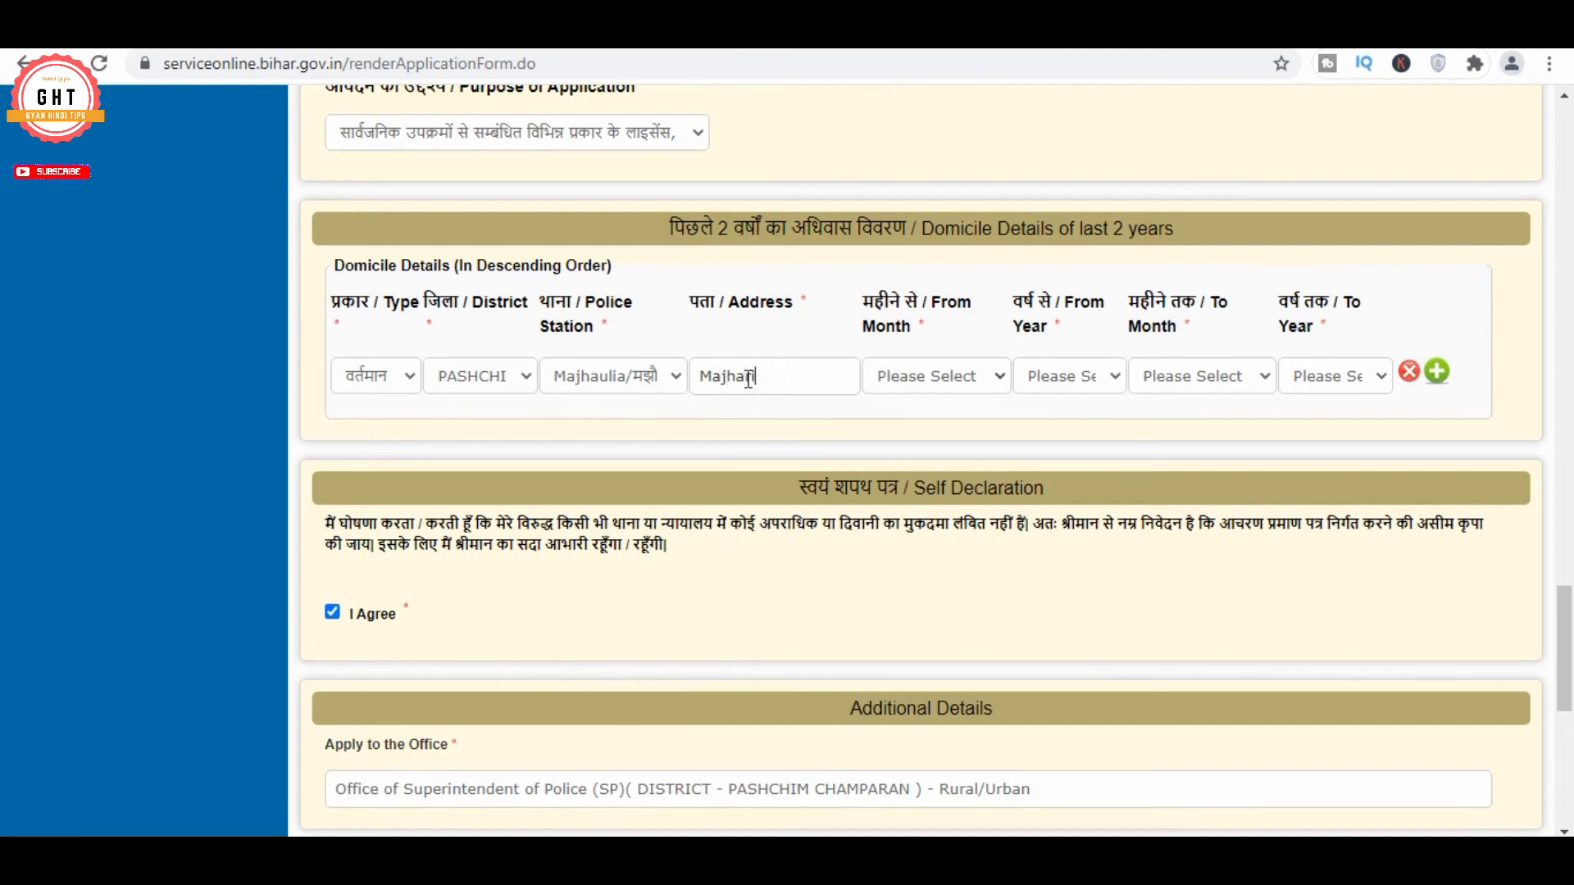
Enter the domicile address and set the period December 2020 to December 2021
left_click(749, 379)
type("Majhariya Shekh")
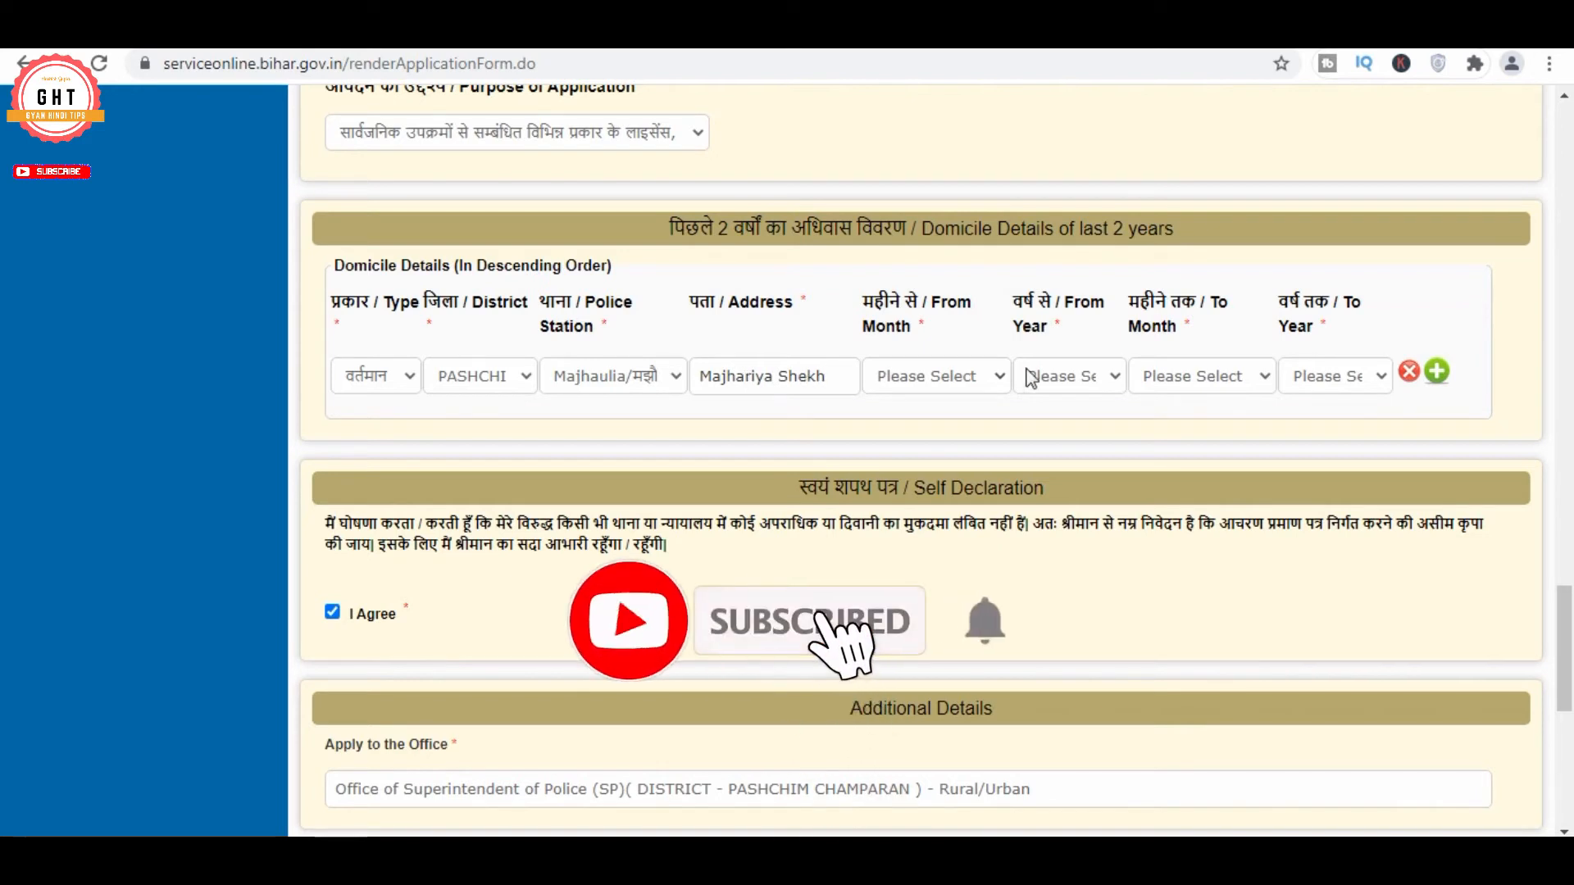
left_click(957, 376)
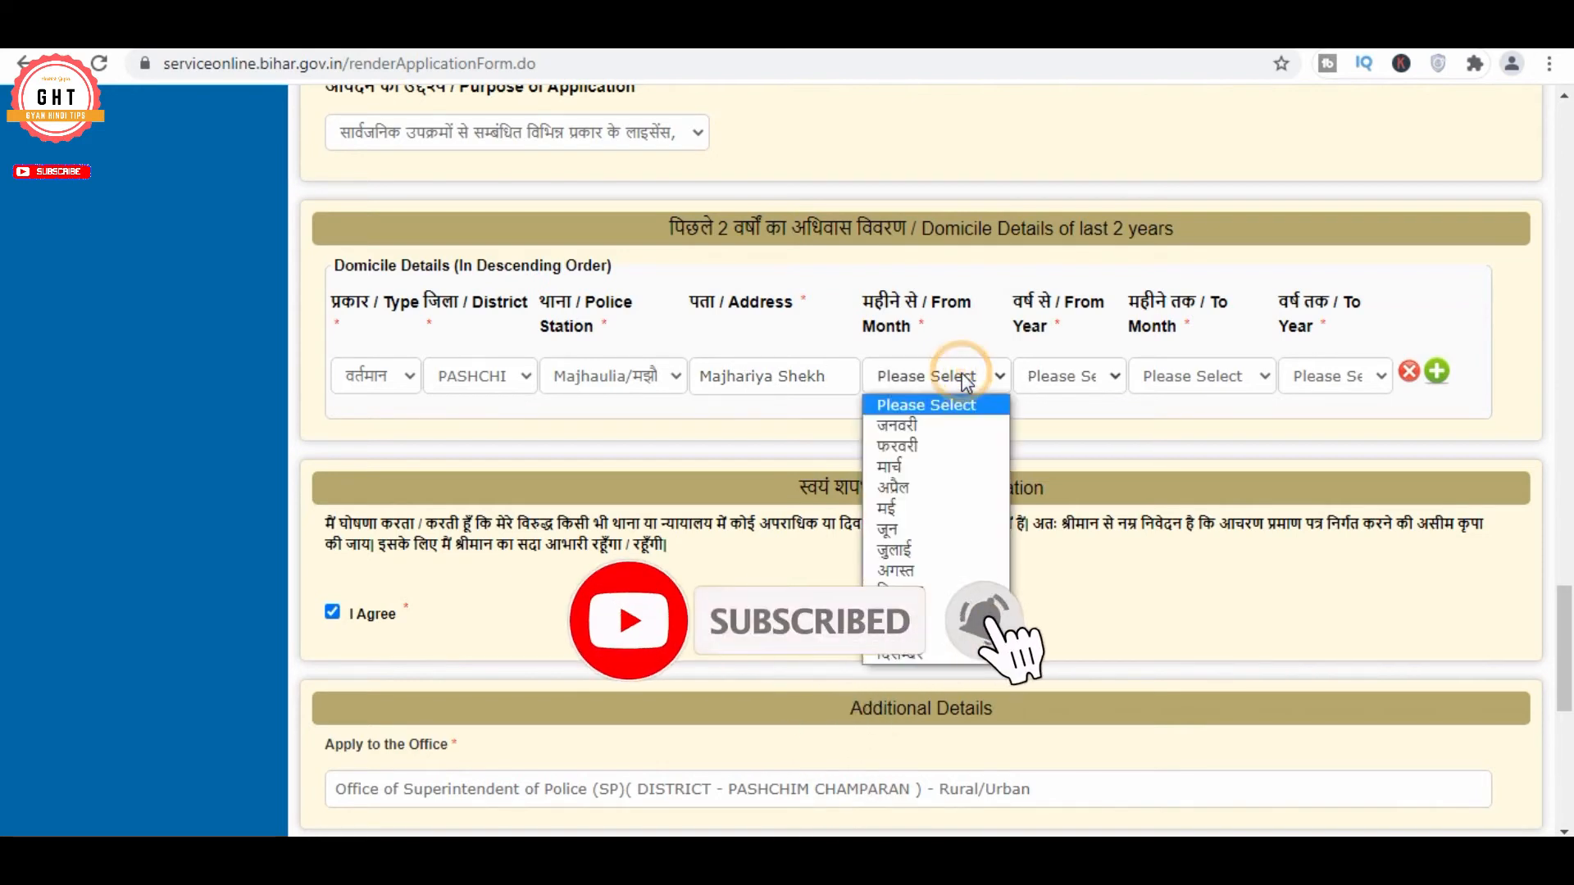
left_click(917, 655)
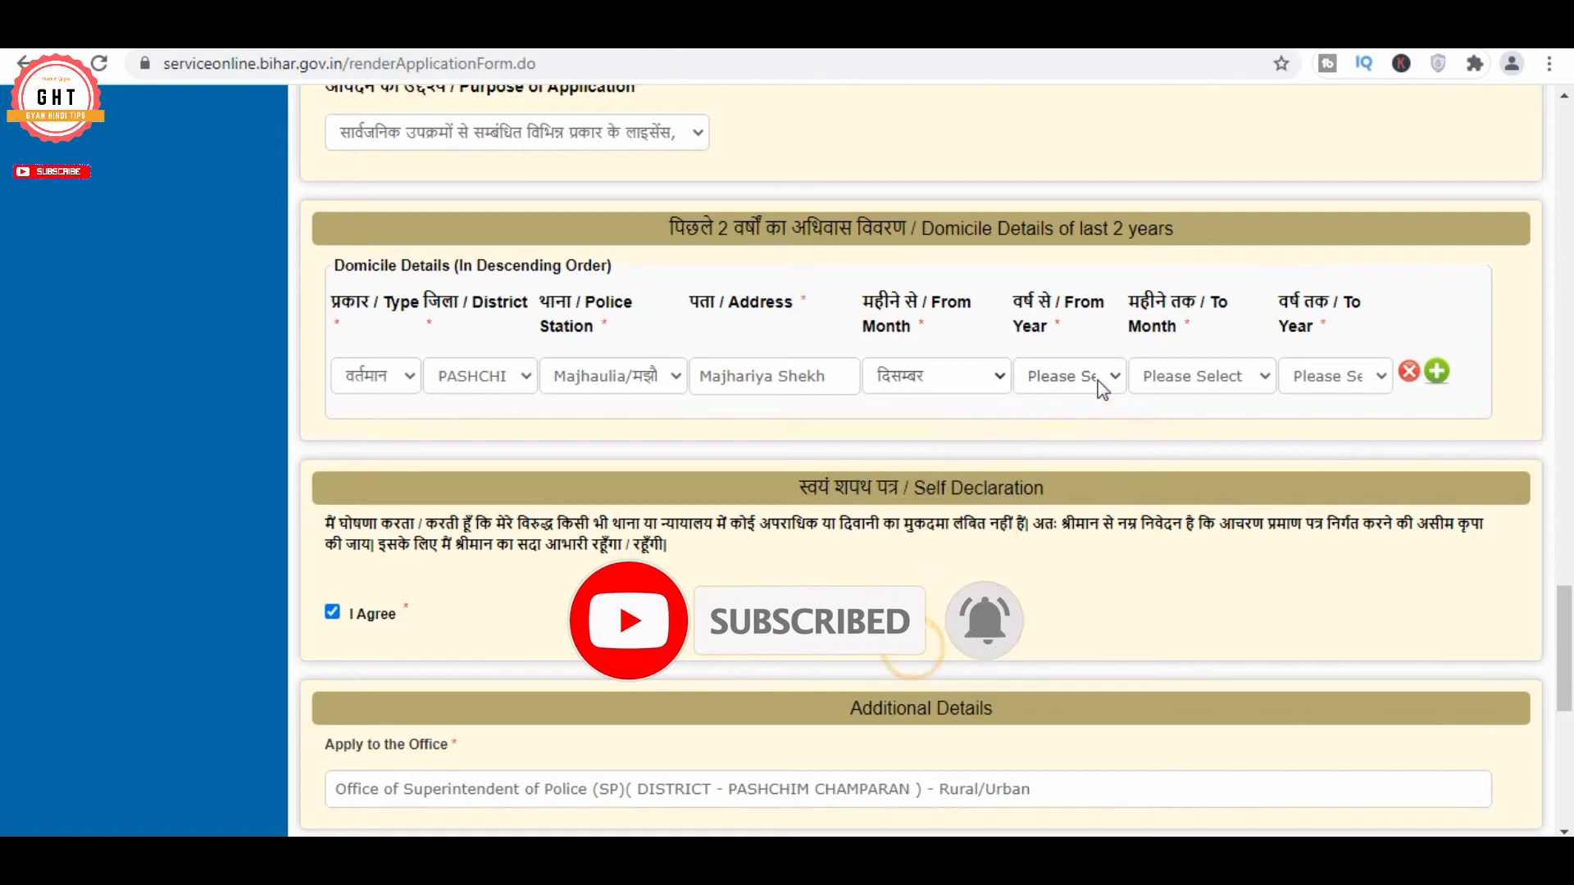
left_click(1099, 379)
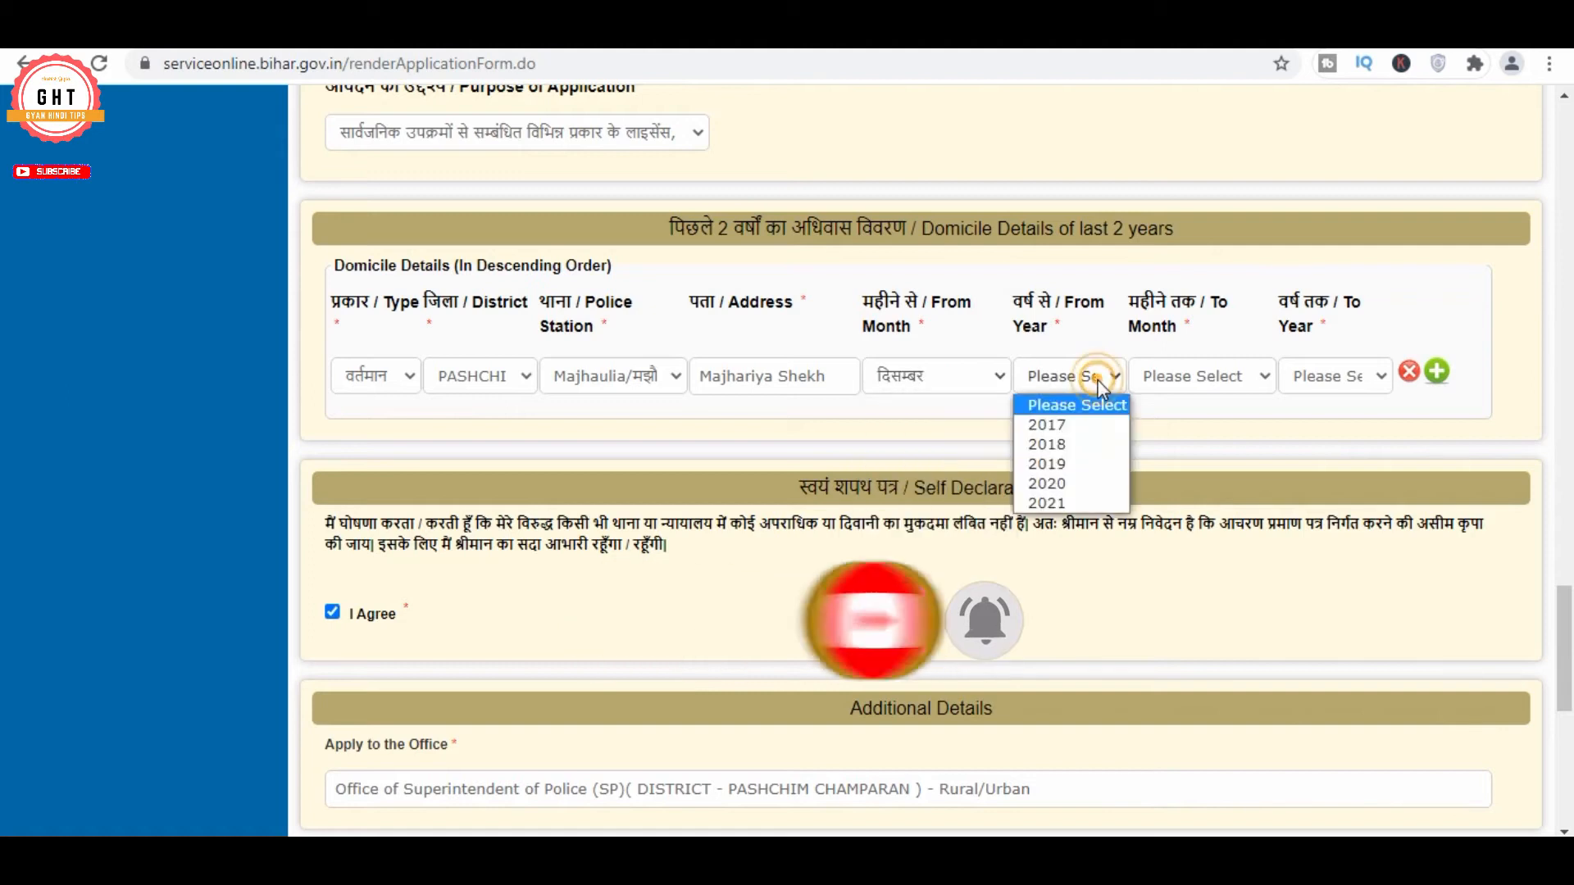
left_click(1065, 484)
left_click(1190, 378)
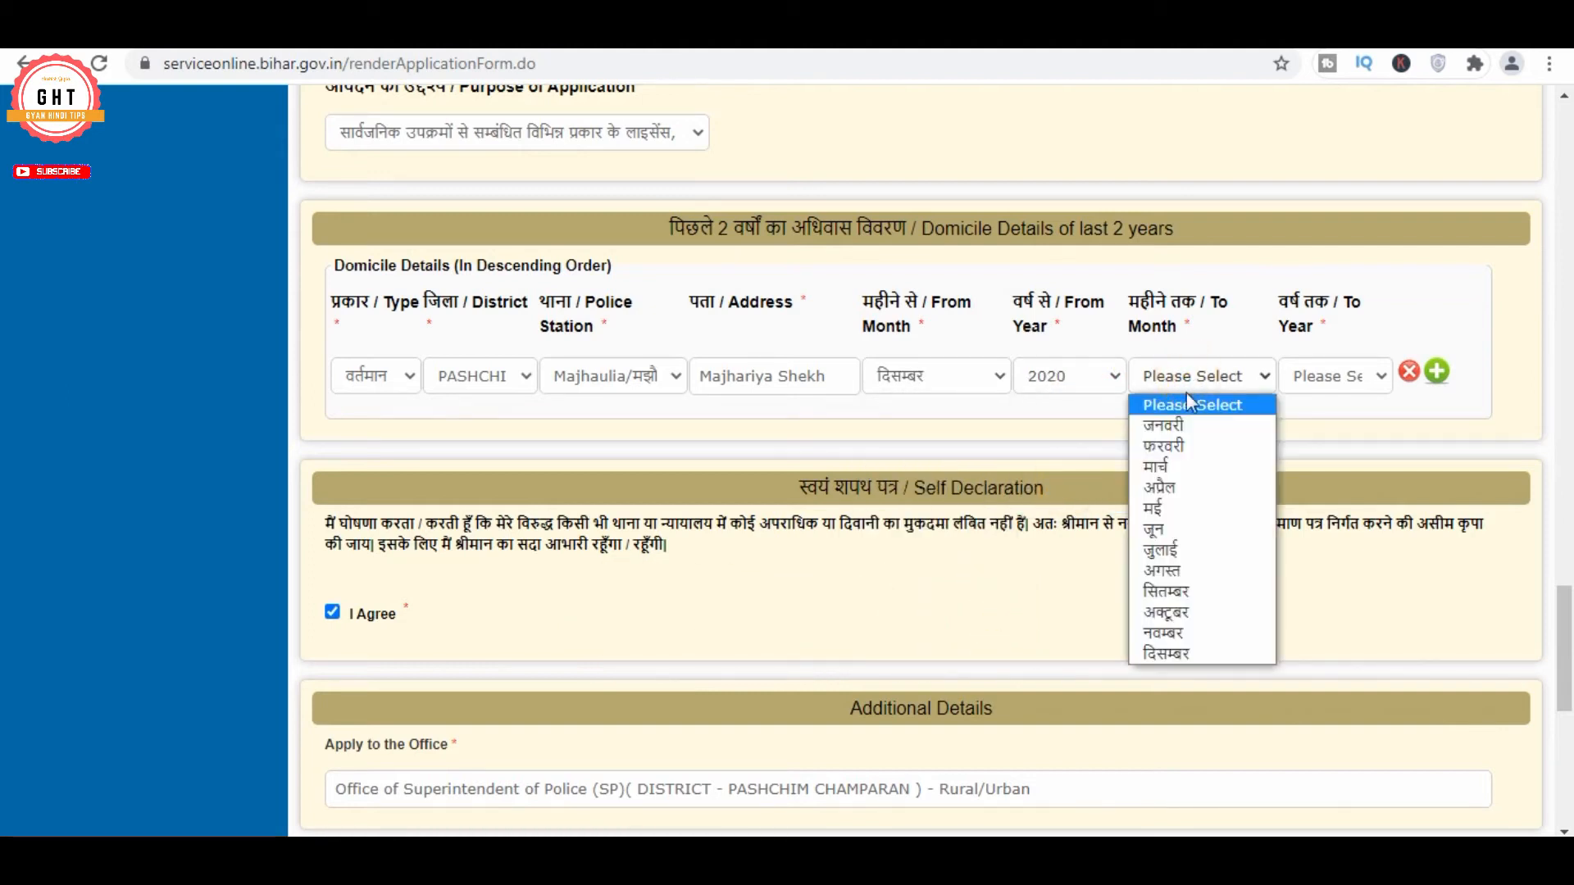
left_click(1186, 656)
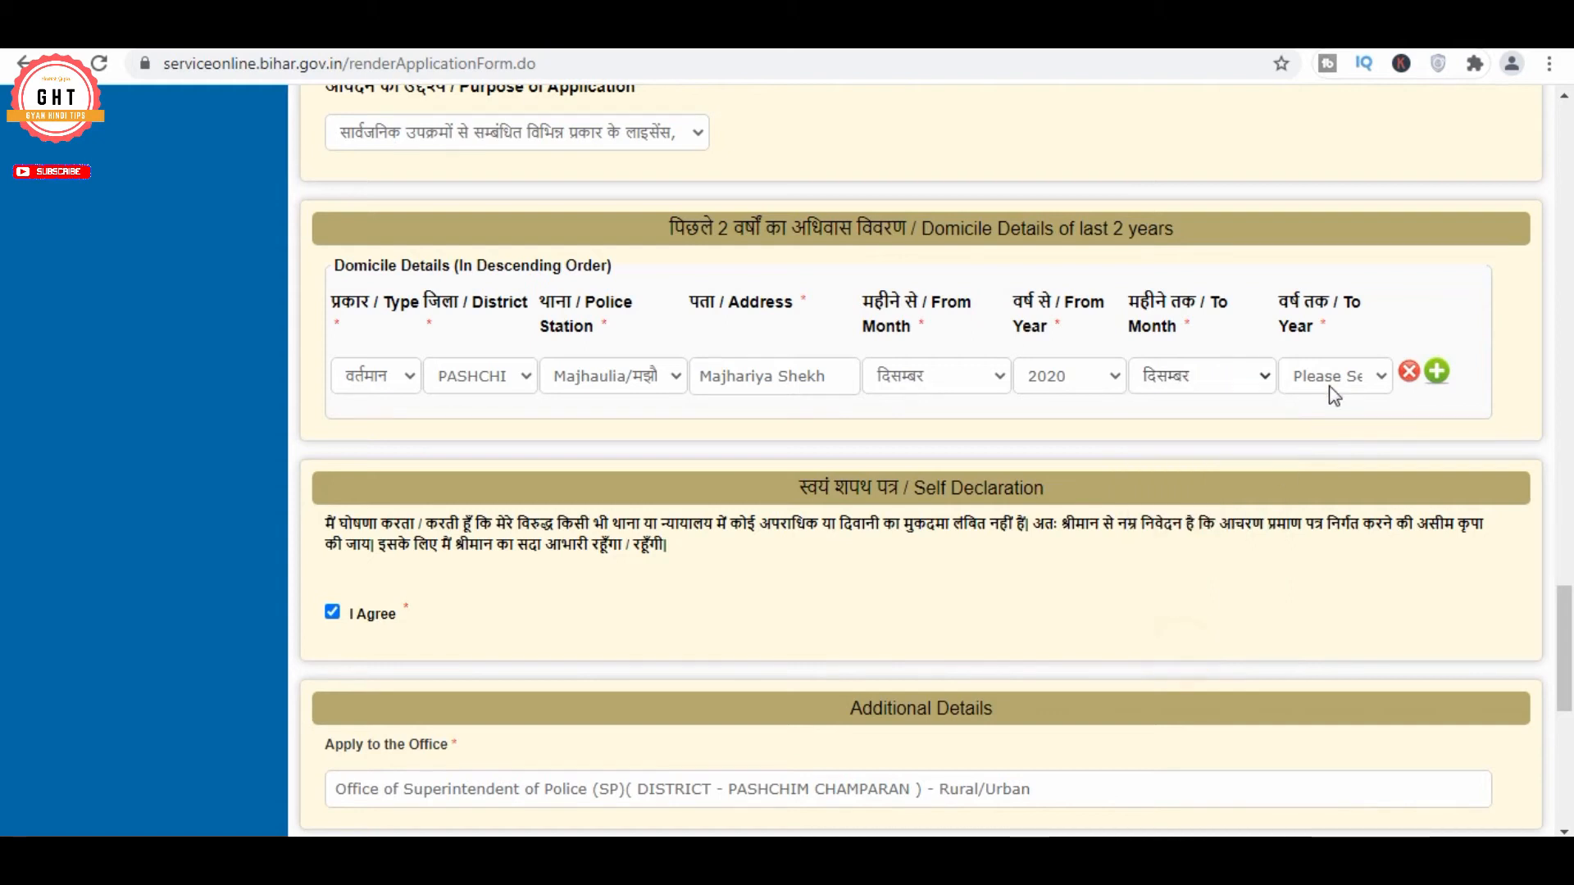
left_click(1336, 367)
left_click(1329, 509)
scroll(778, 623, "down", 4)
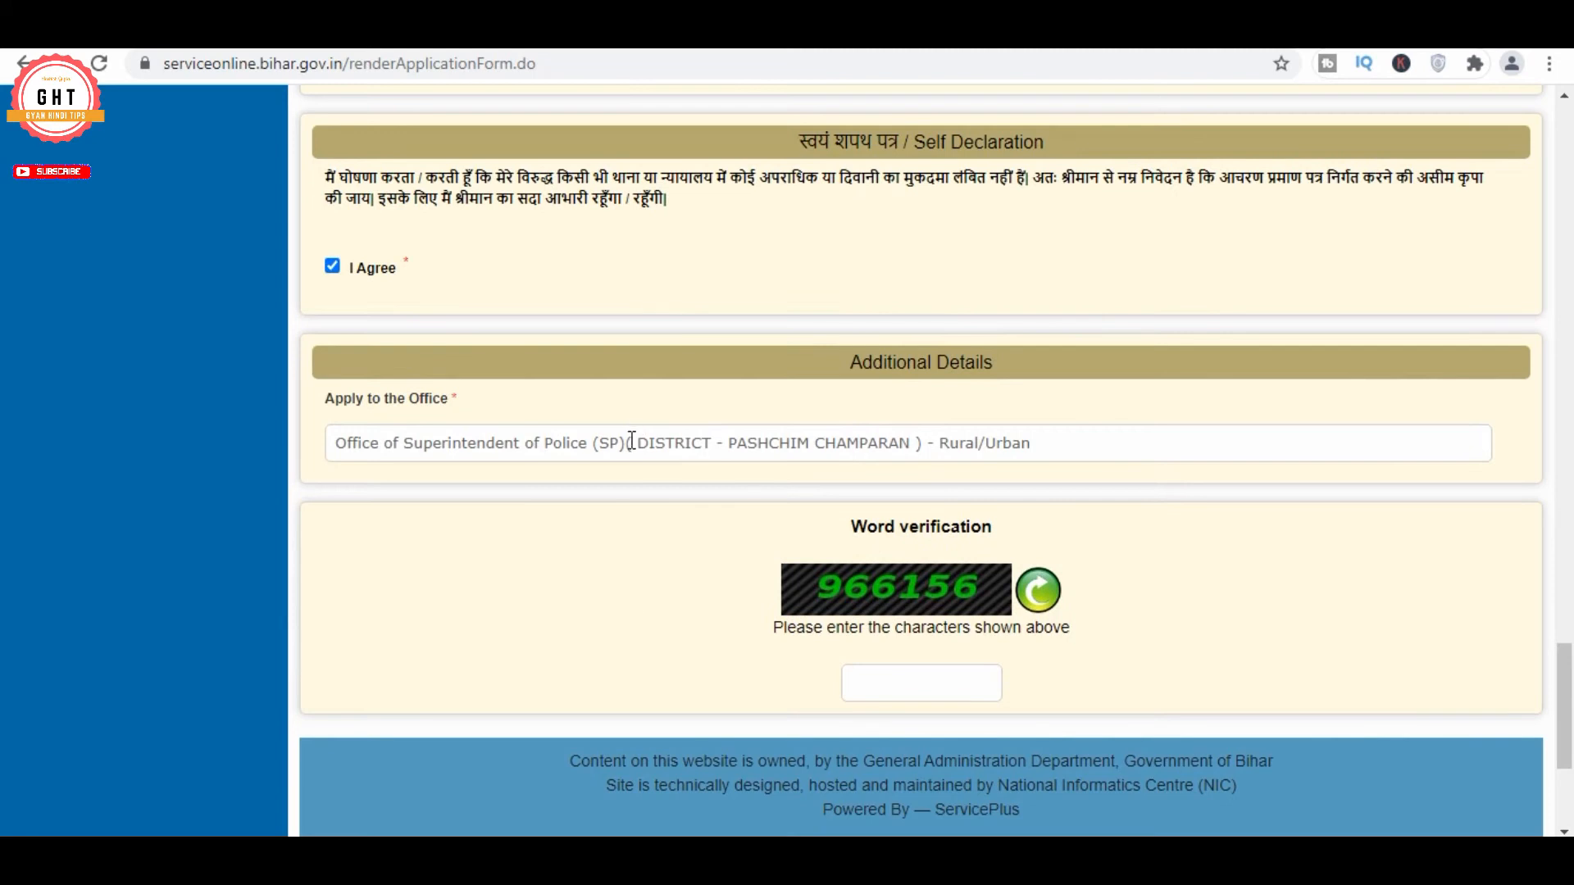
Dismiss the processing location notice, enter the word verification code, and submit the form
scroll(1265, 432, "down", 3)
left_click(942, 454)
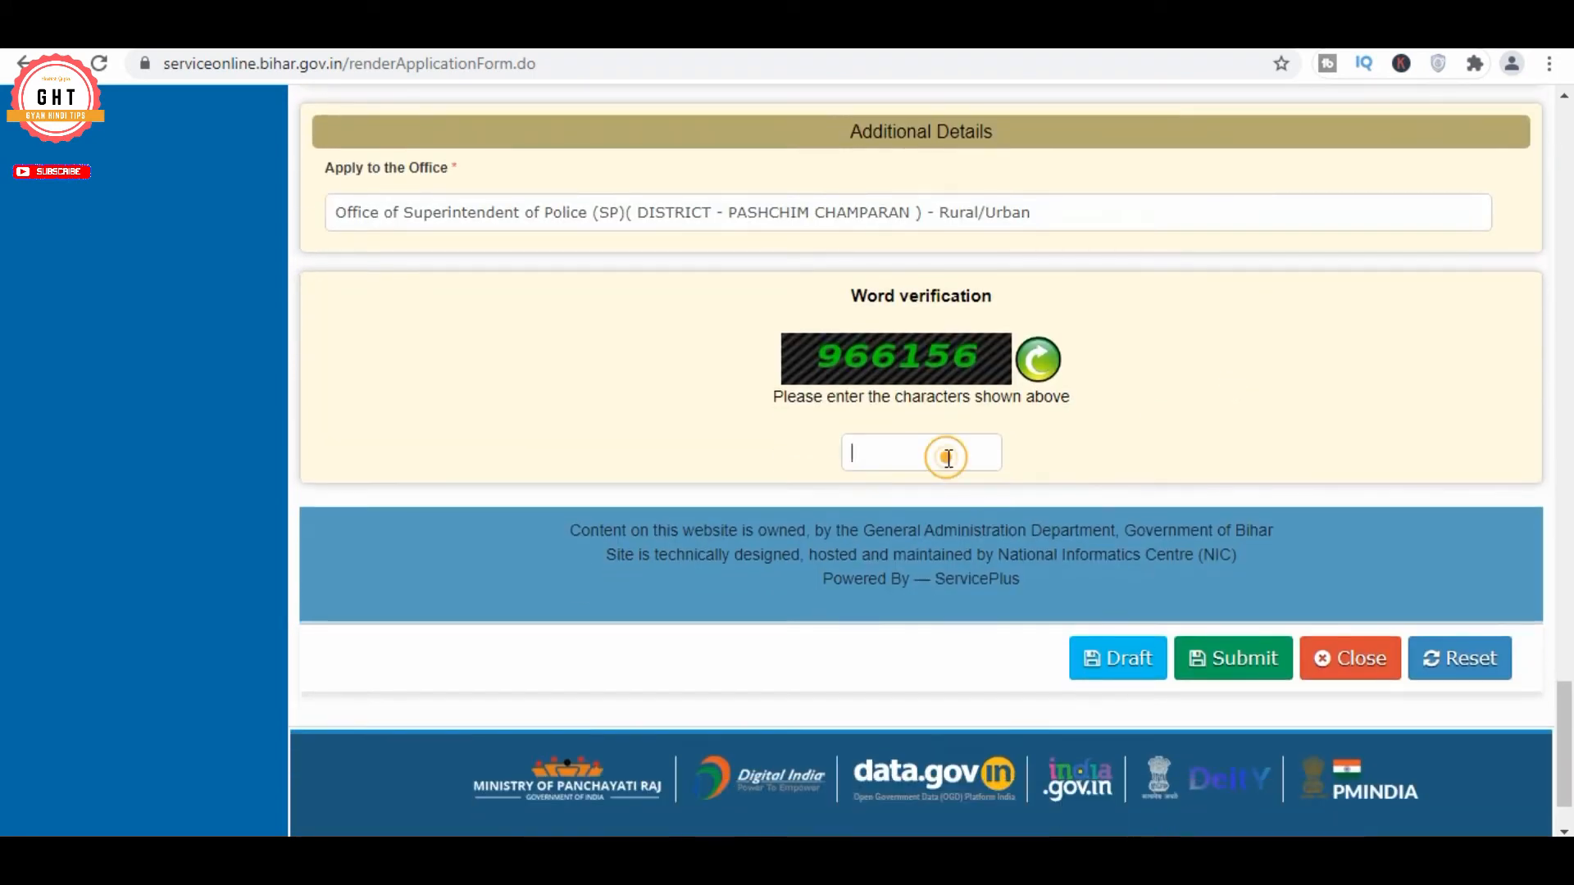
left_click(899, 212)
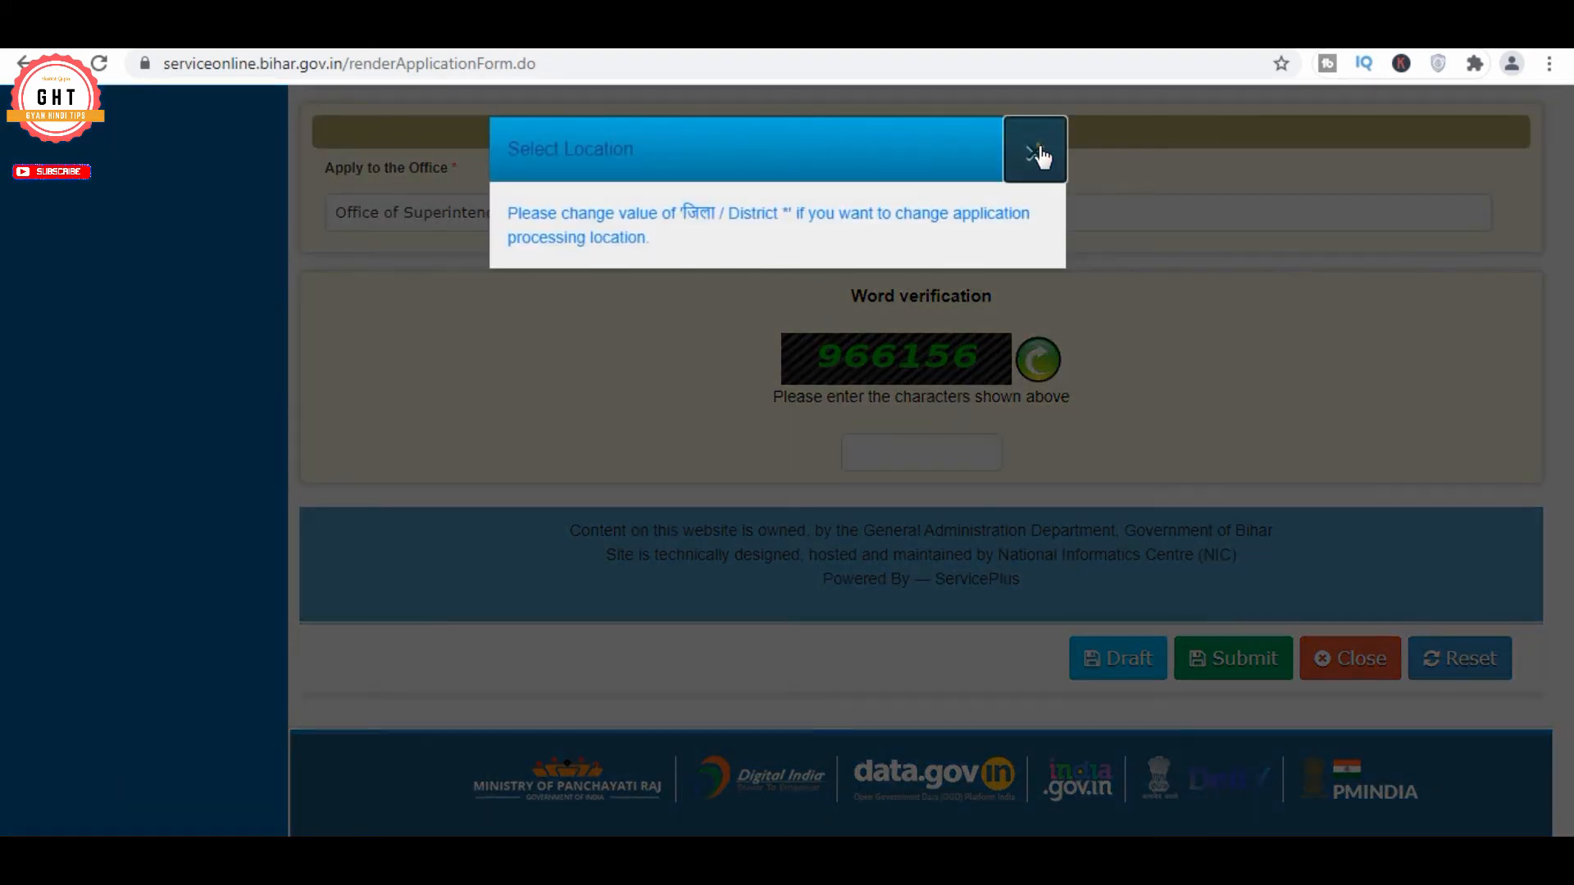
left_click(1035, 152)
left_click(921, 458)
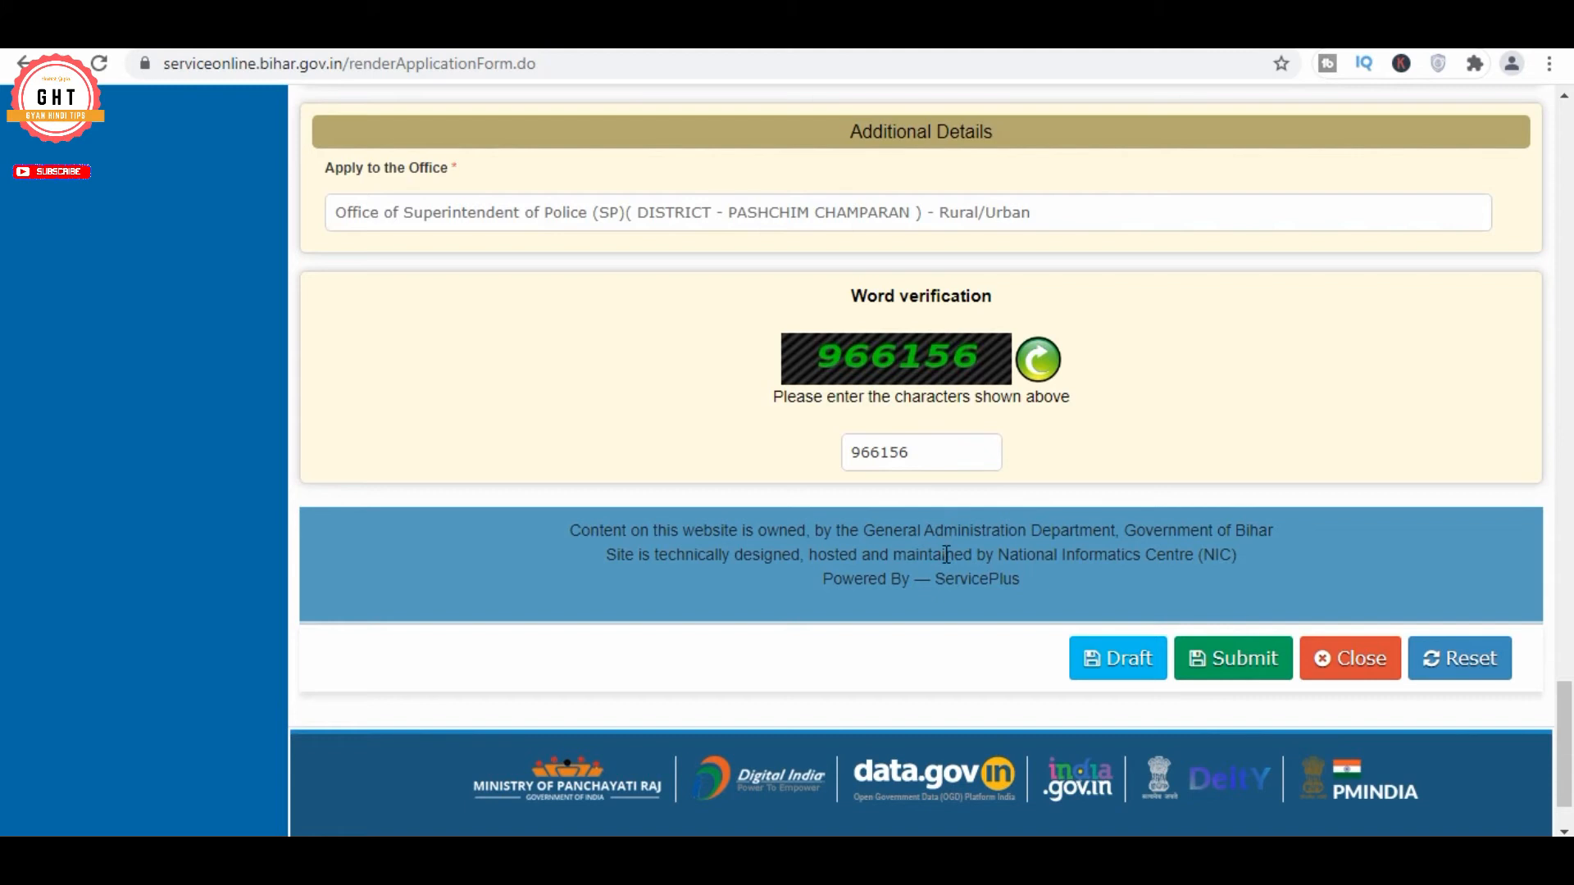
scroll(1221, 493, "down", 2)
left_click(1223, 551)
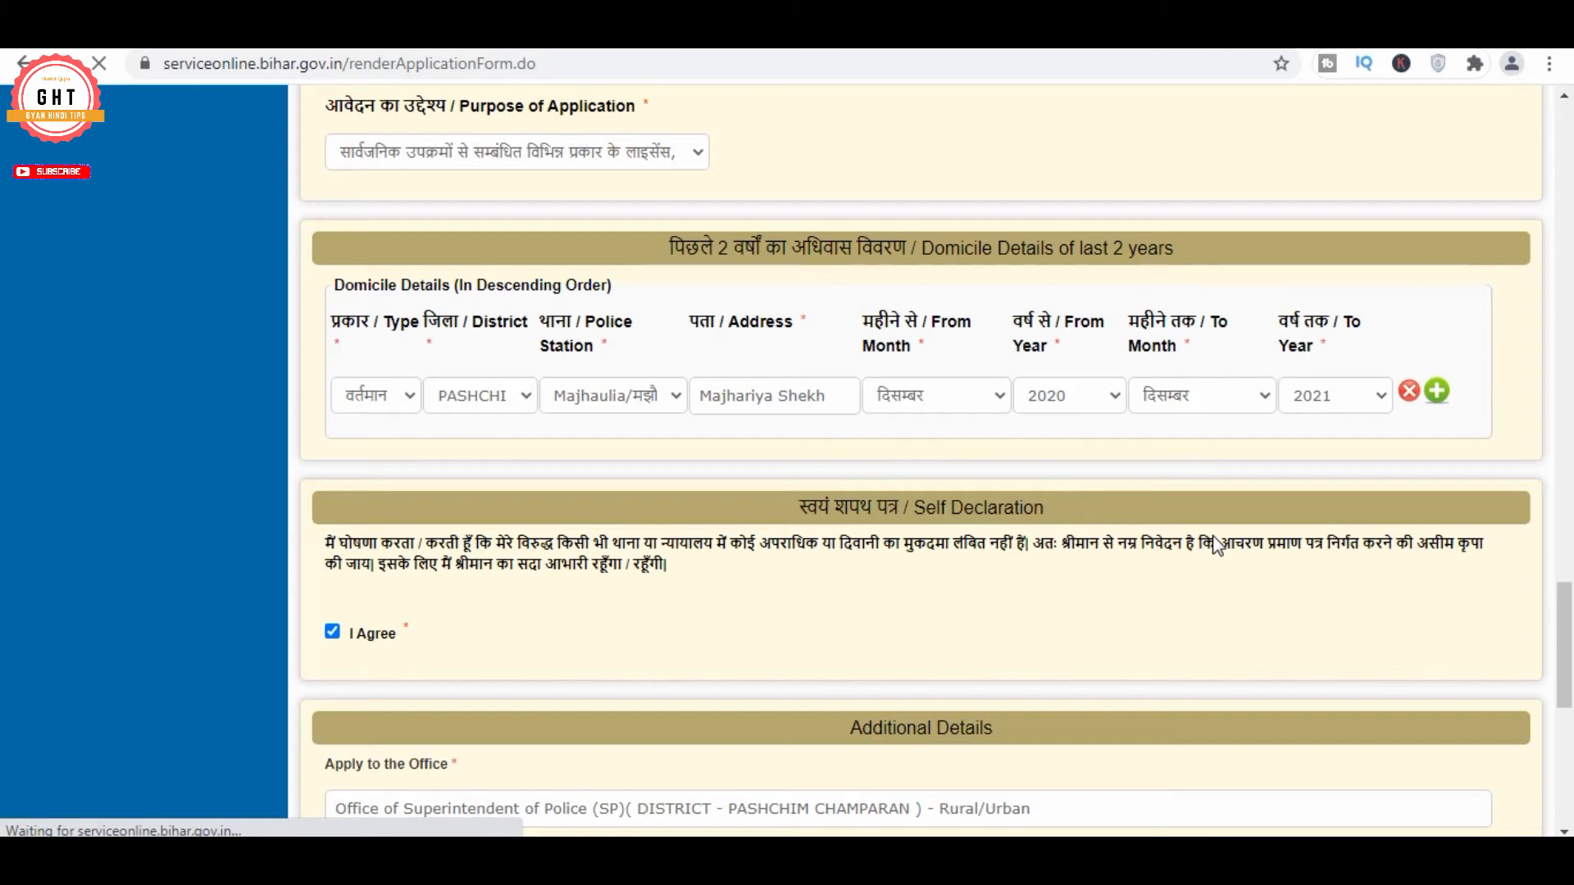
scroll(1216, 547, "up", 1)
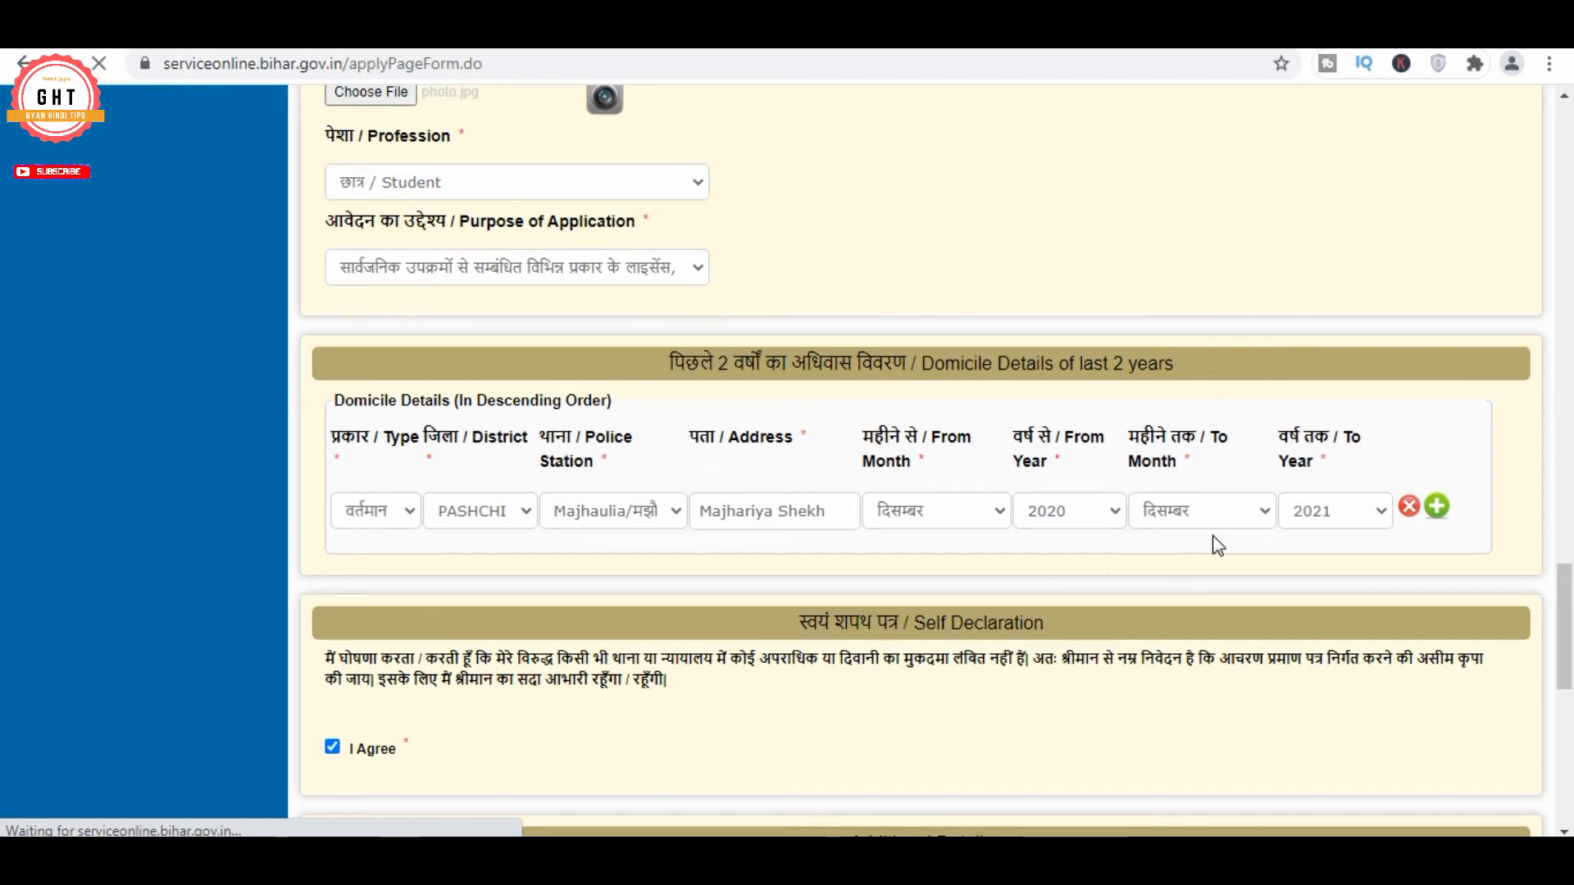
scroll(1213, 534, "down", 3)
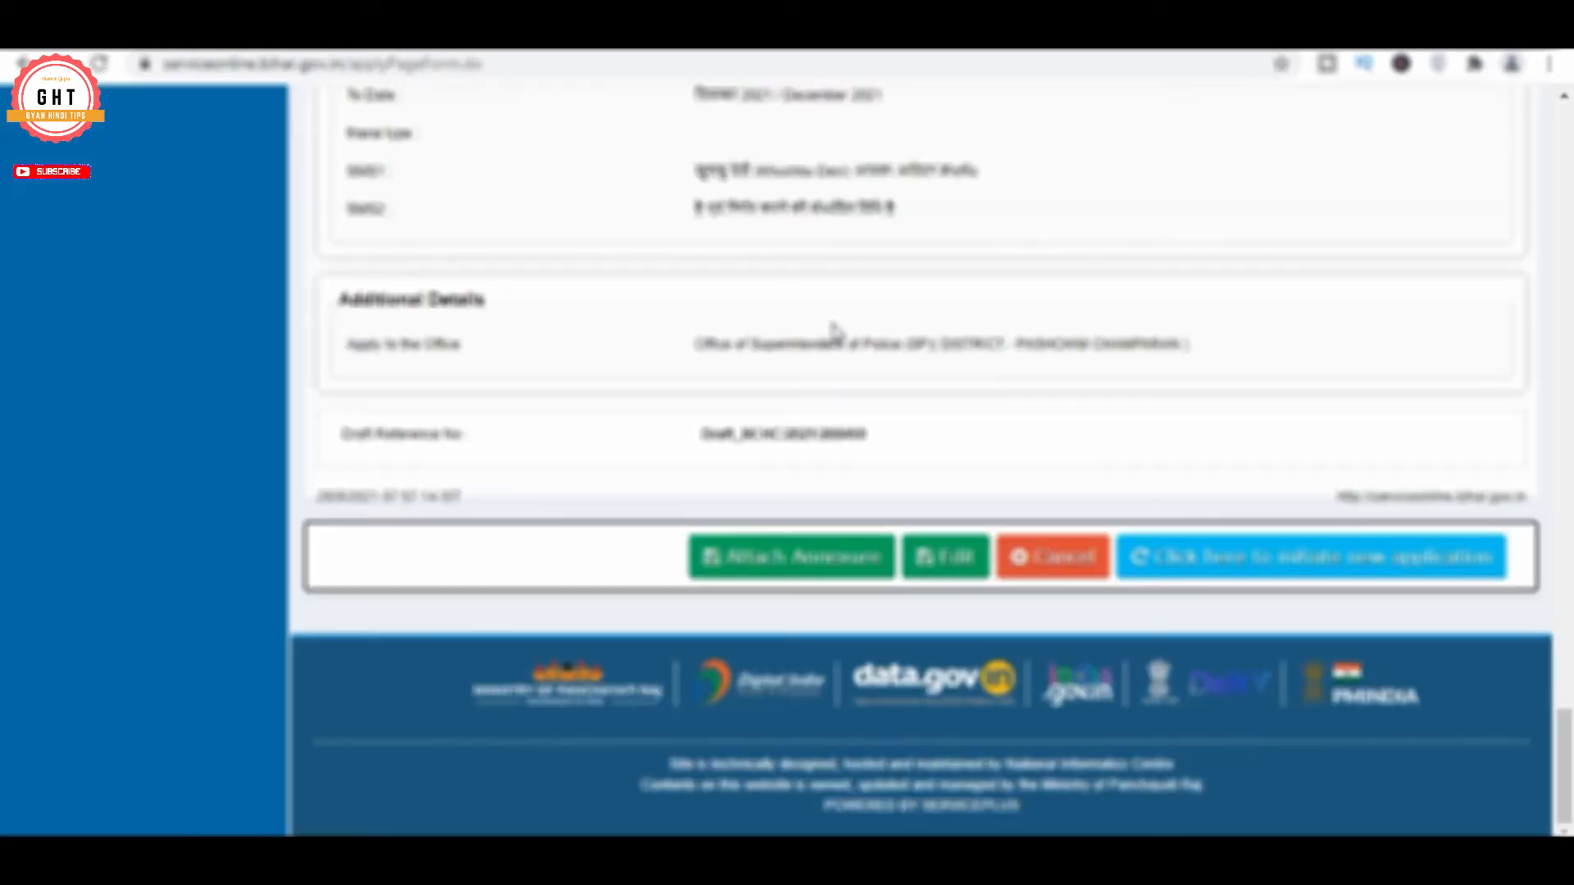
scroll(986, 332, "up", 20)
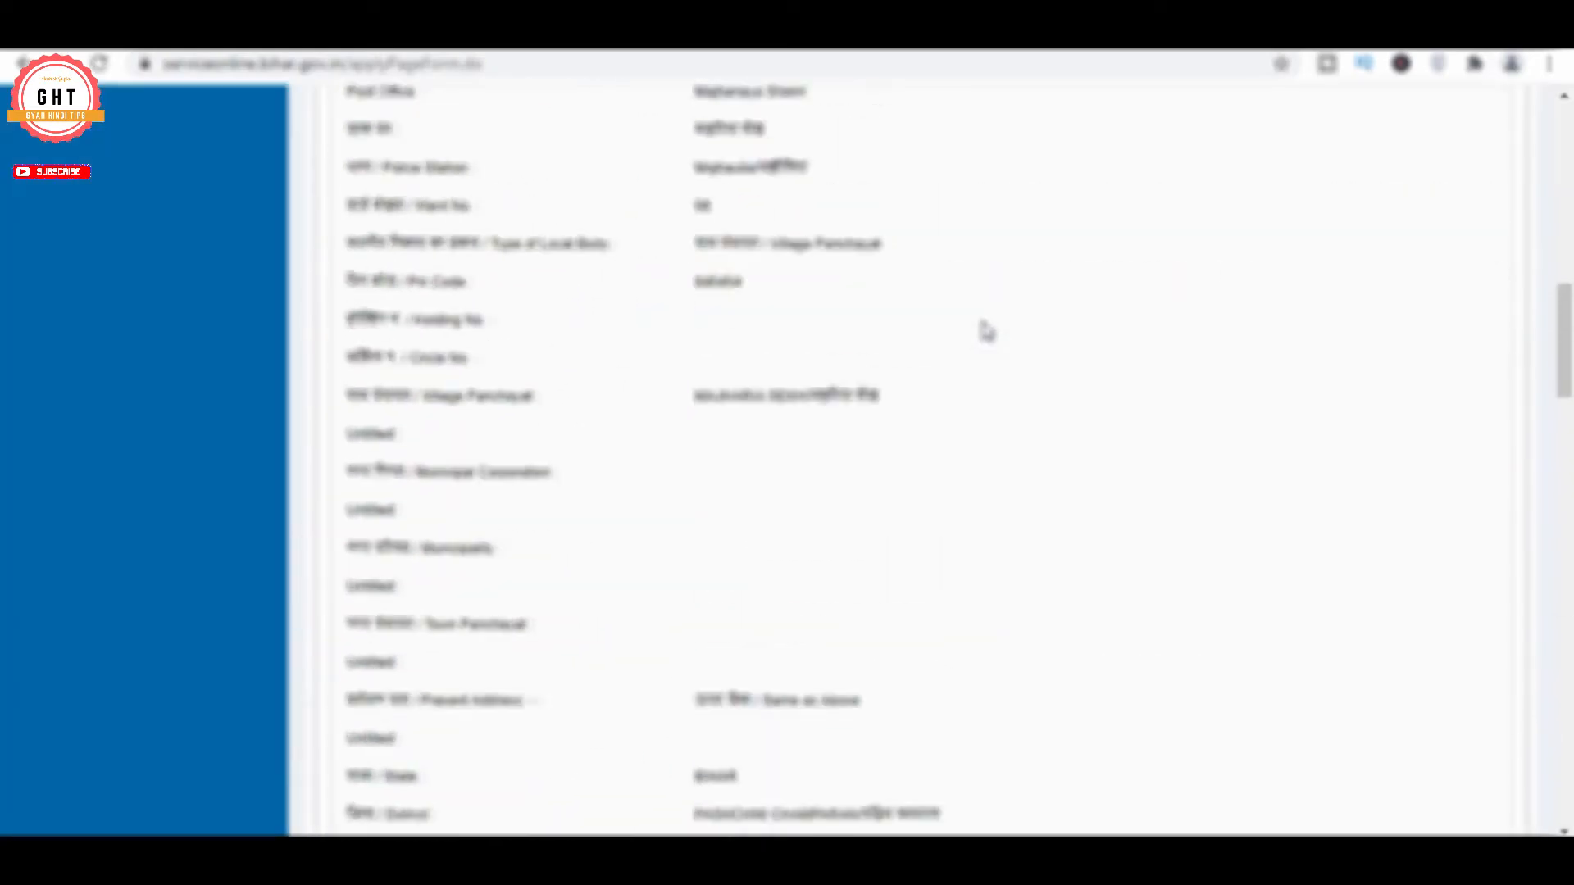
scroll(1041, 451, "down", 15)
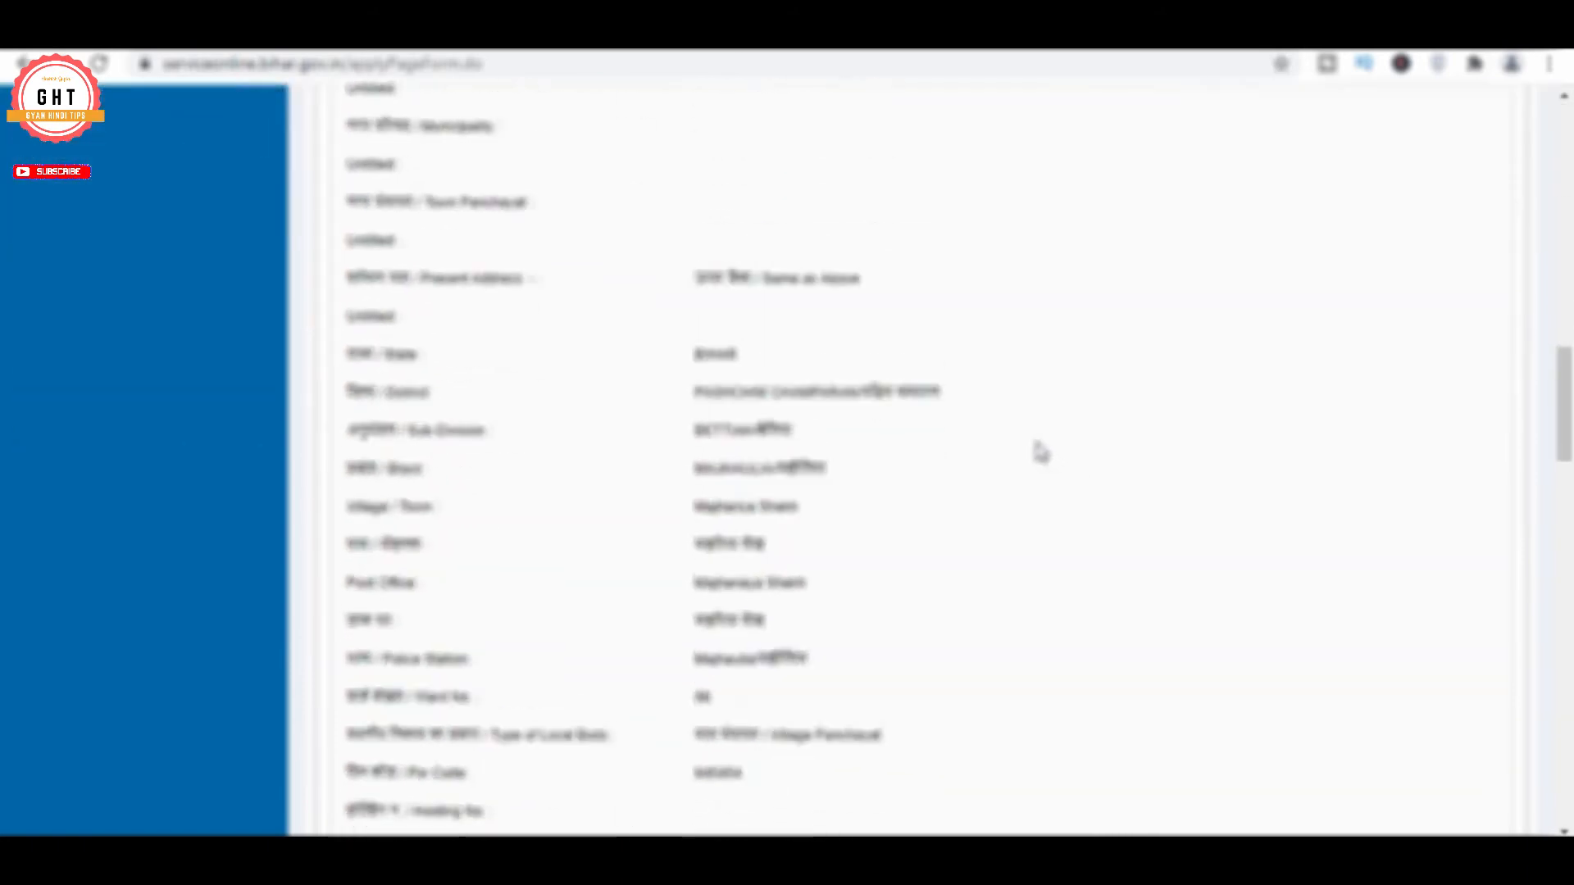
scroll(1041, 451, "down", 12)
scroll(1036, 446, "up", 12)
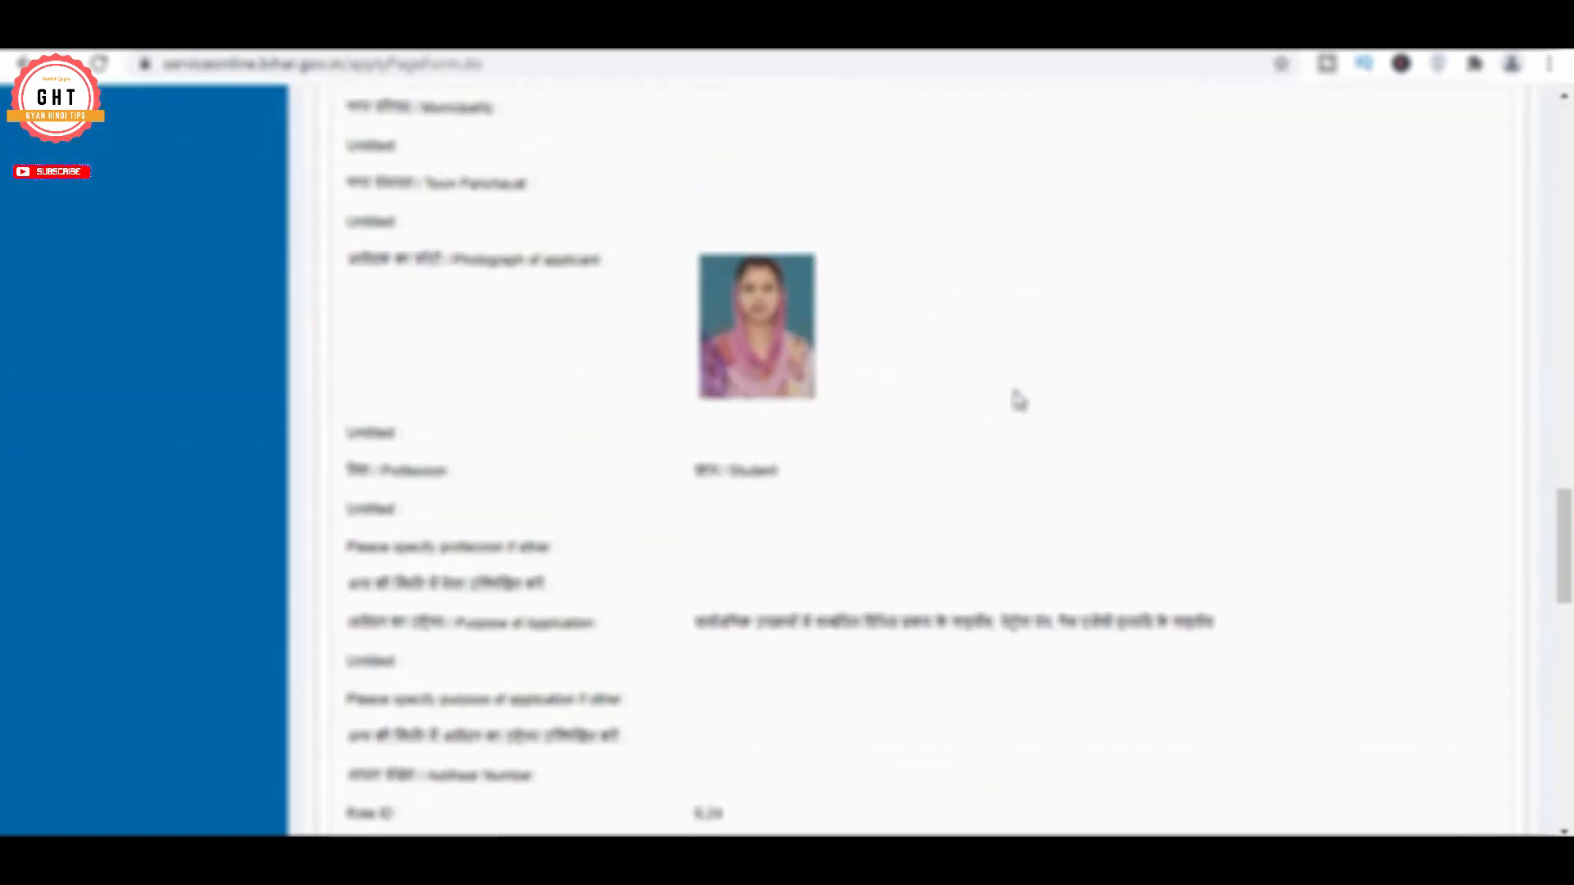
scroll(1019, 400, "down", 8)
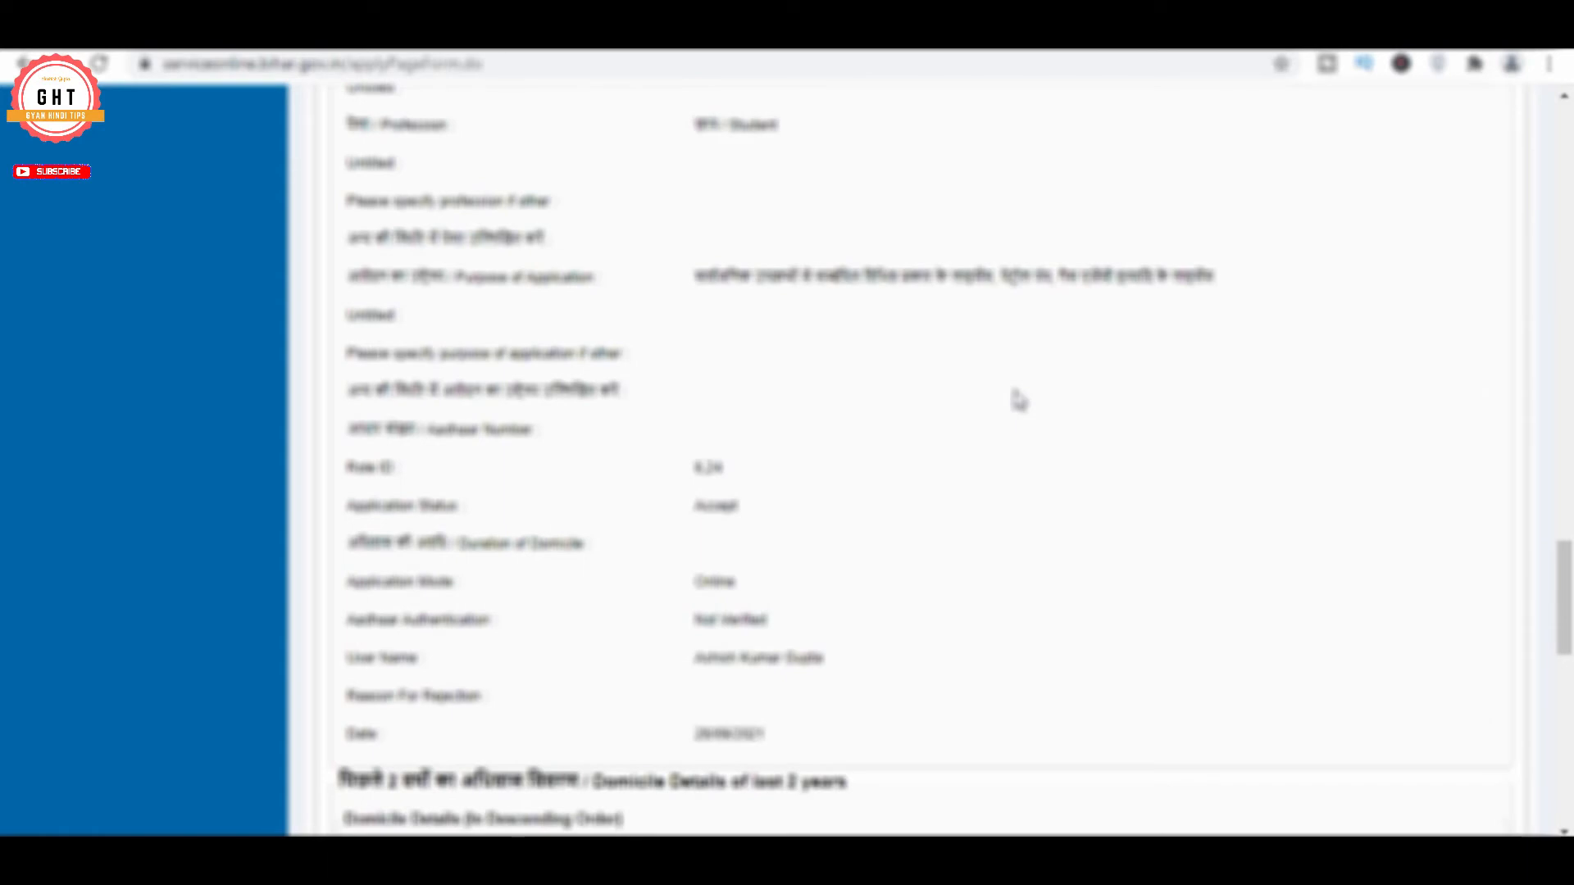
scroll(973, 337, "down", 3)
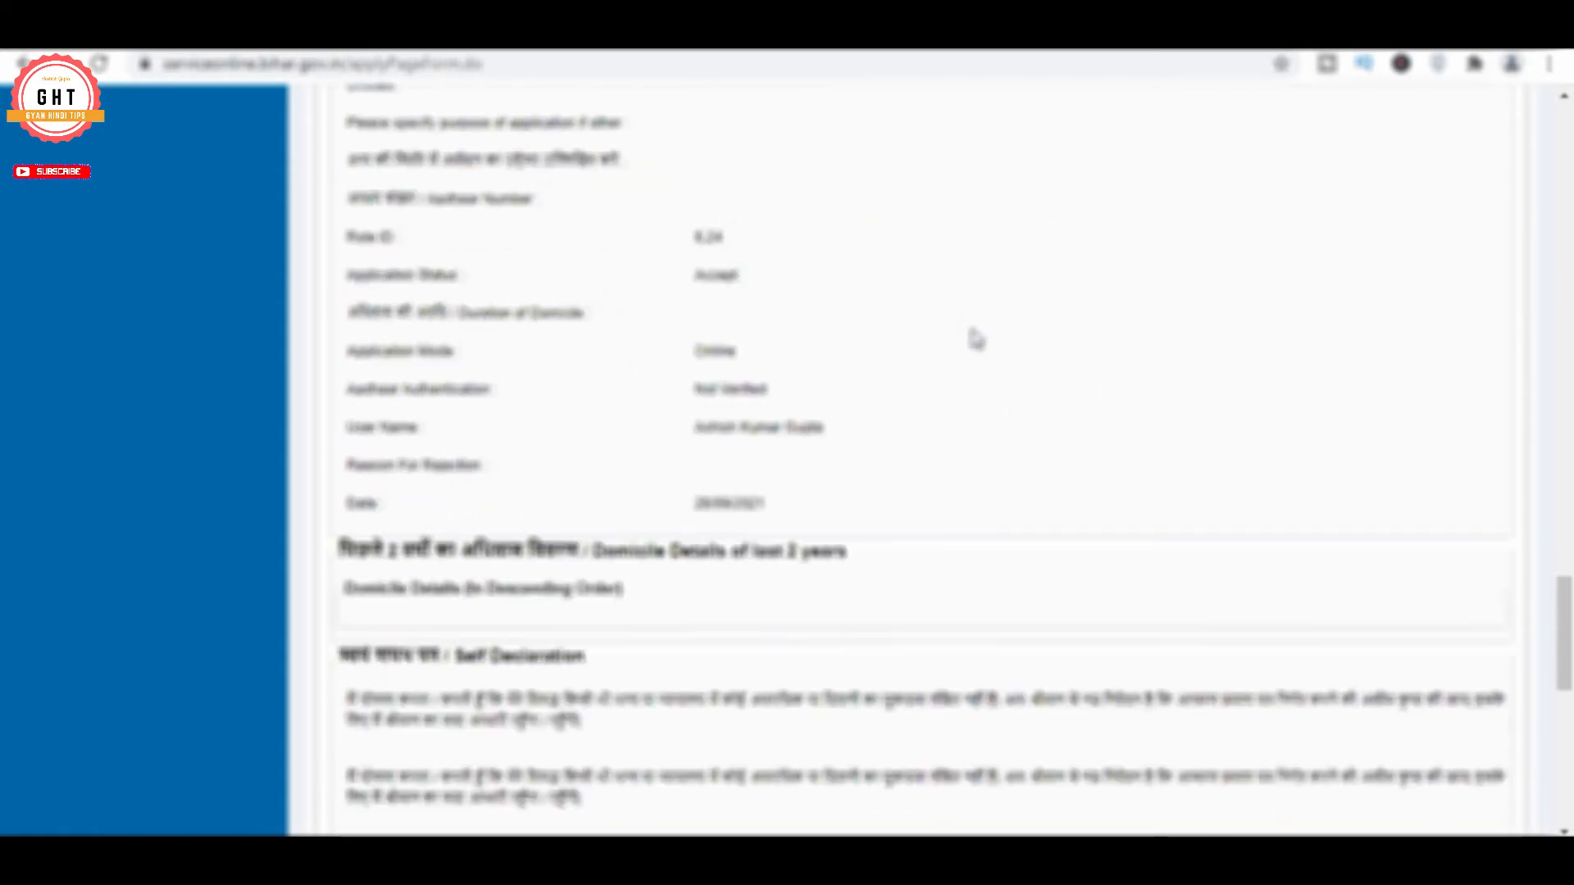
scroll(781, 331, "down", 3)
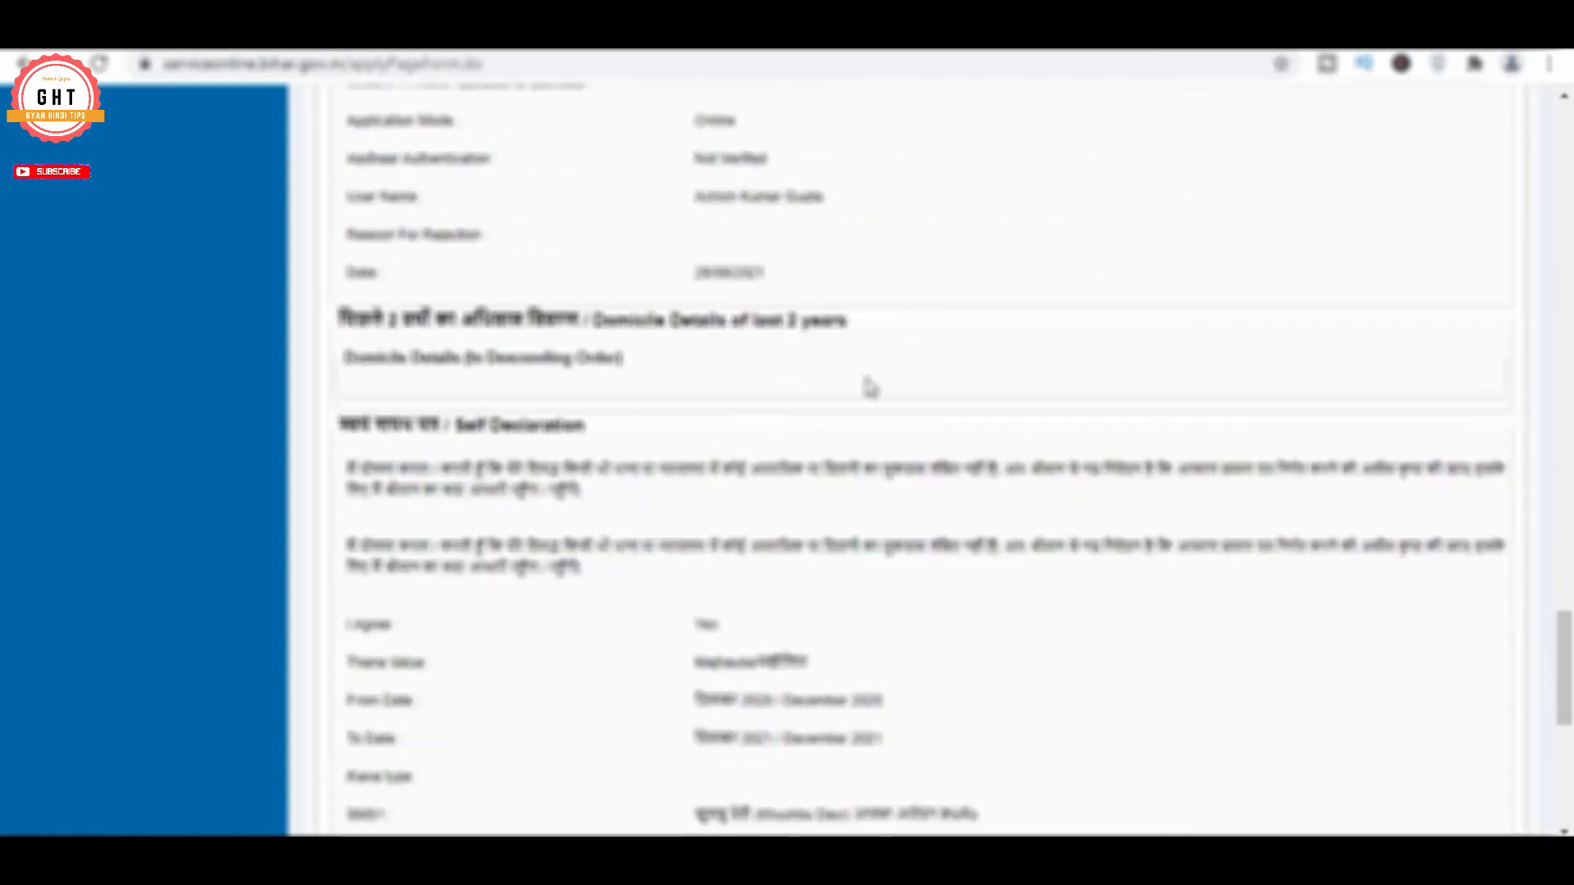
scroll(869, 387, "down", 8)
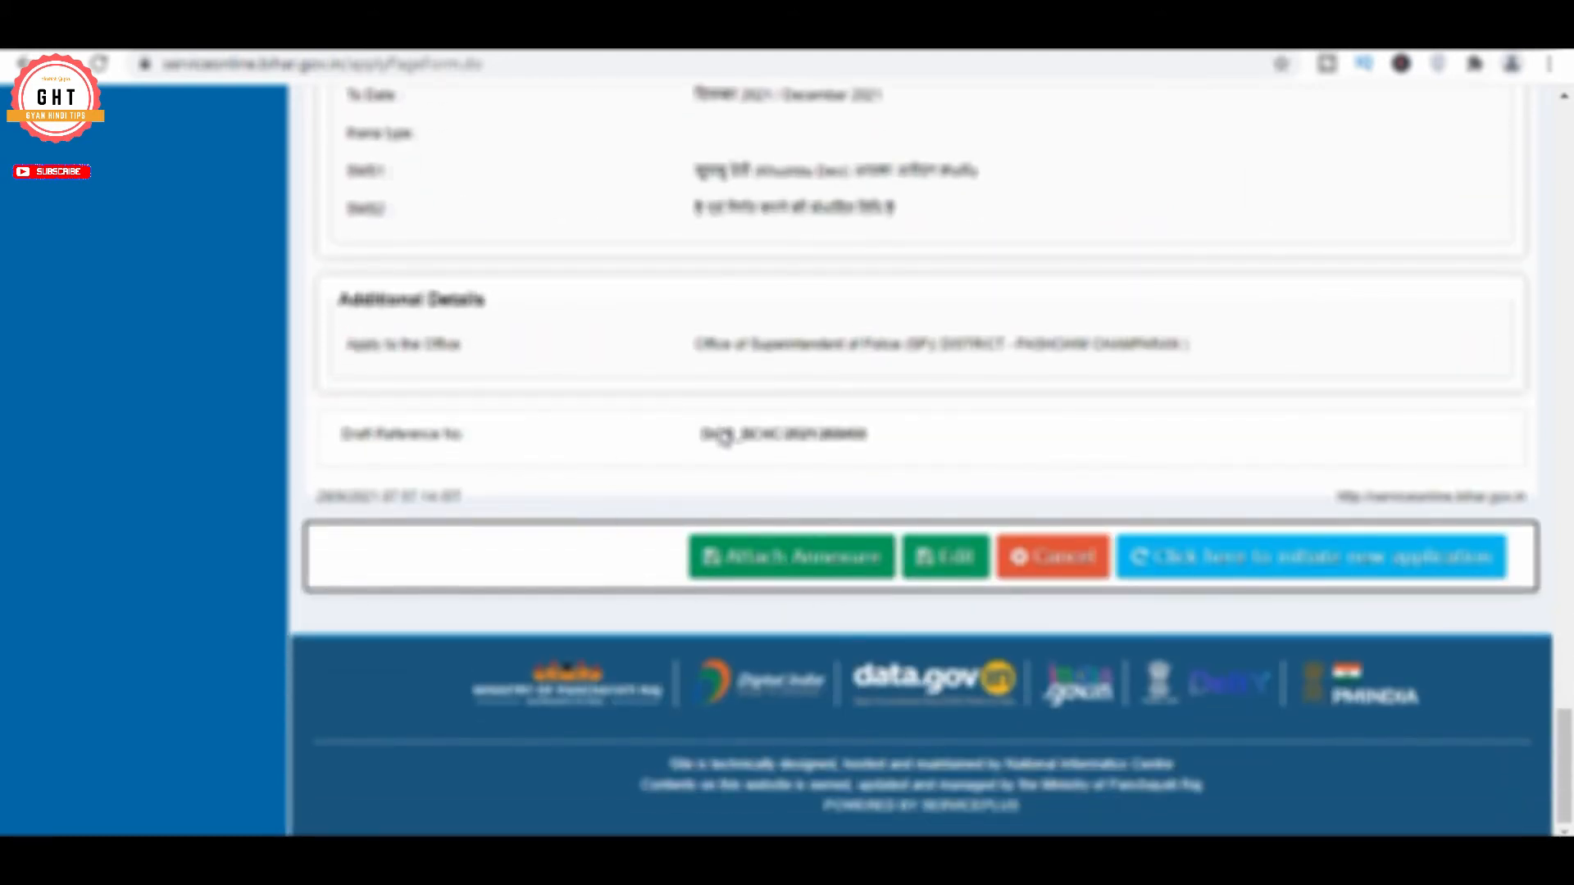
left_click(762, 562)
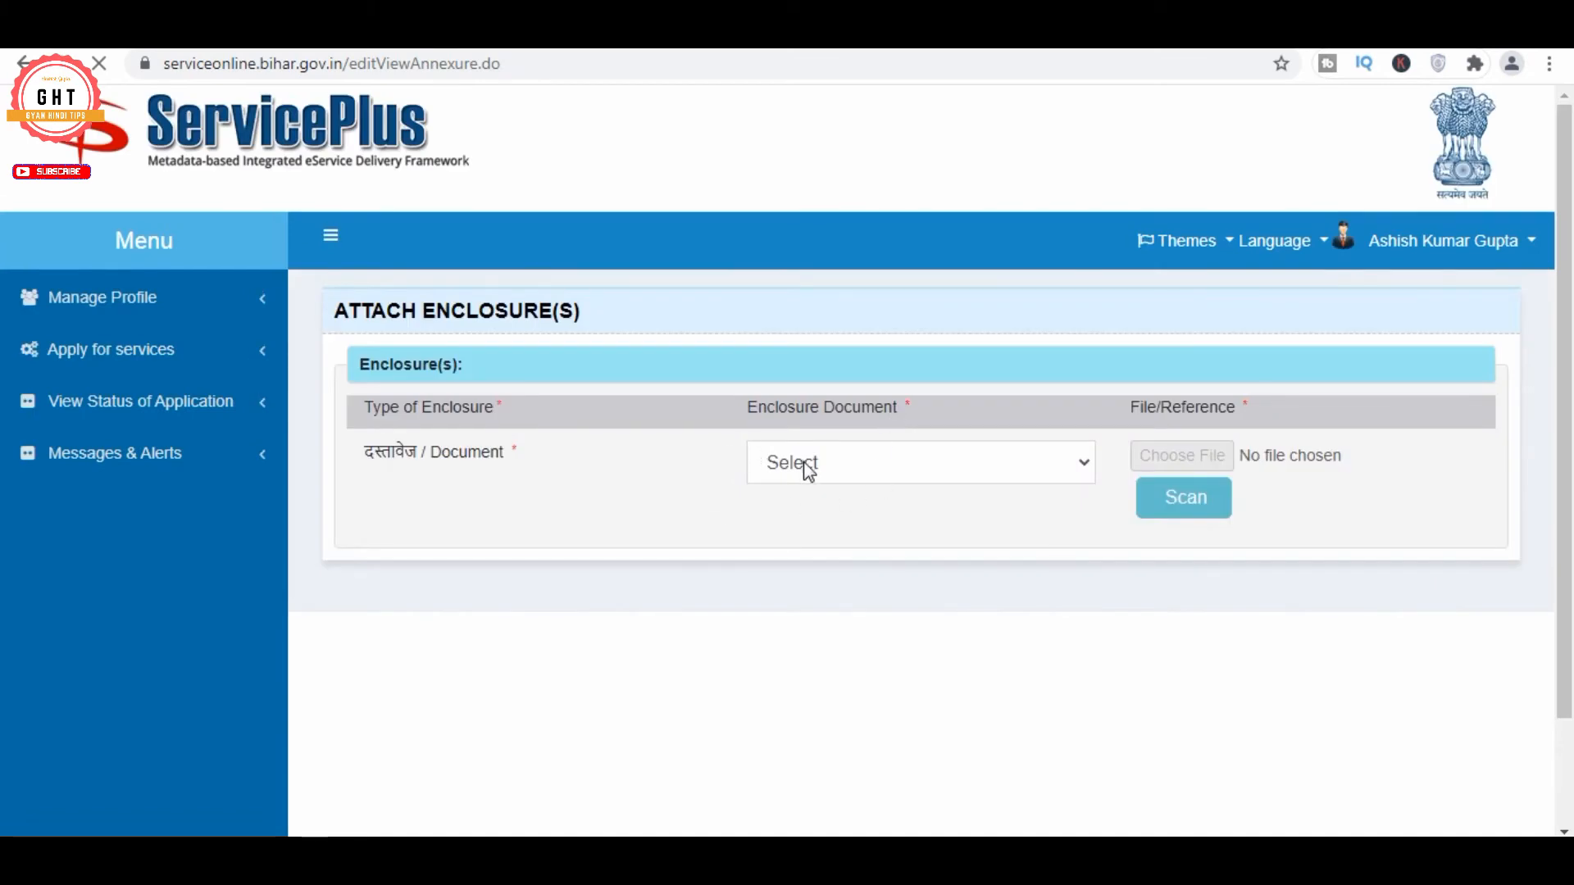
Attach the voter ID card image from Downloads > Documents as the enclosure and save it
left_click(808, 469)
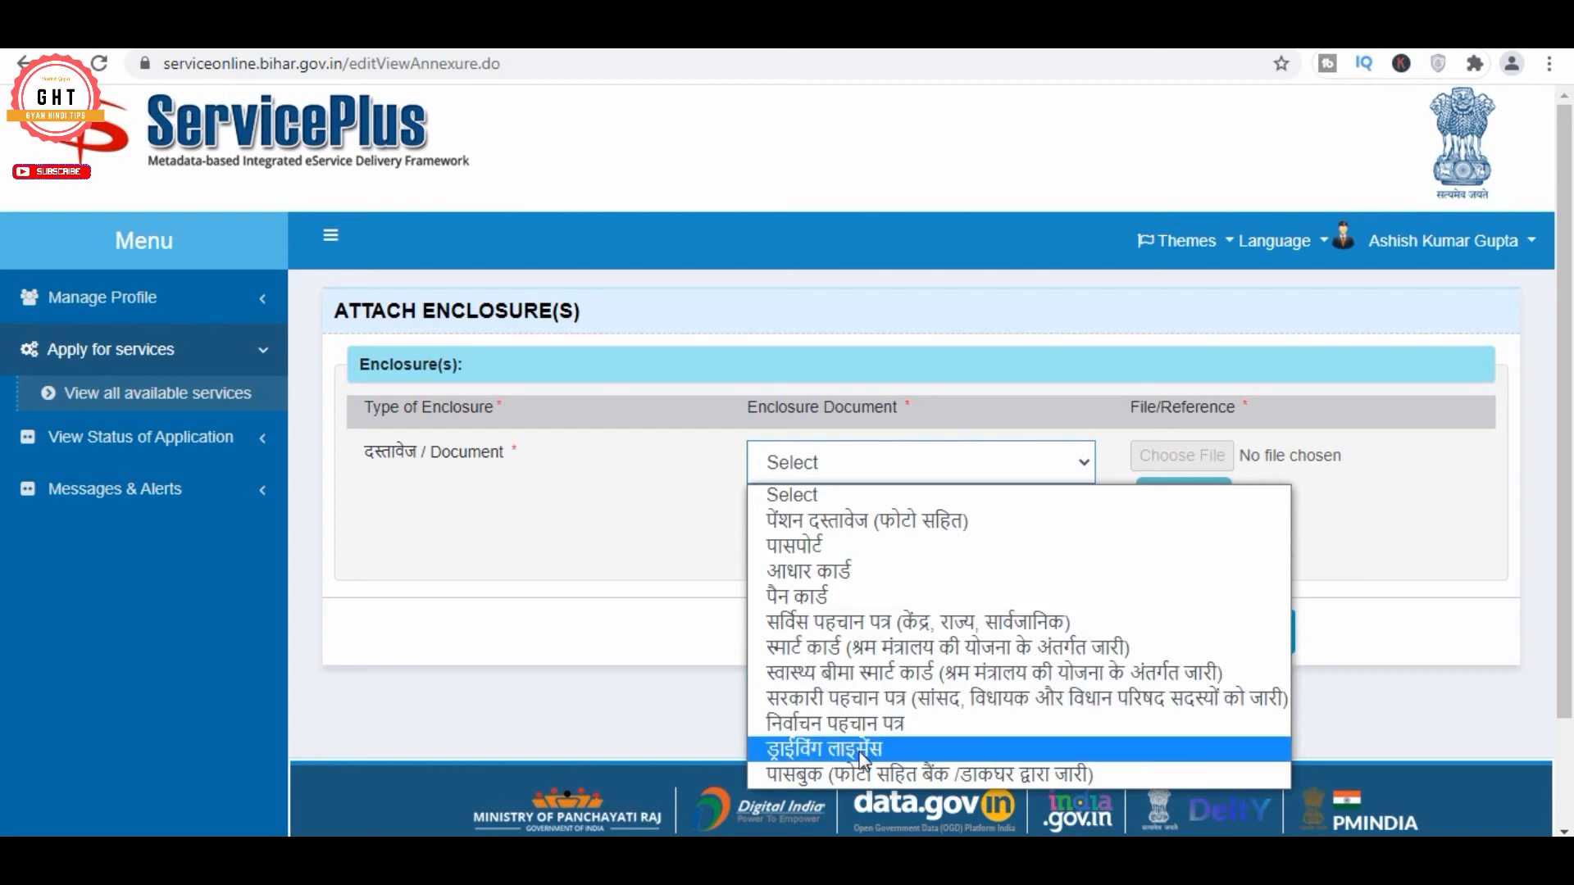
left_click(852, 723)
left_click(1190, 462)
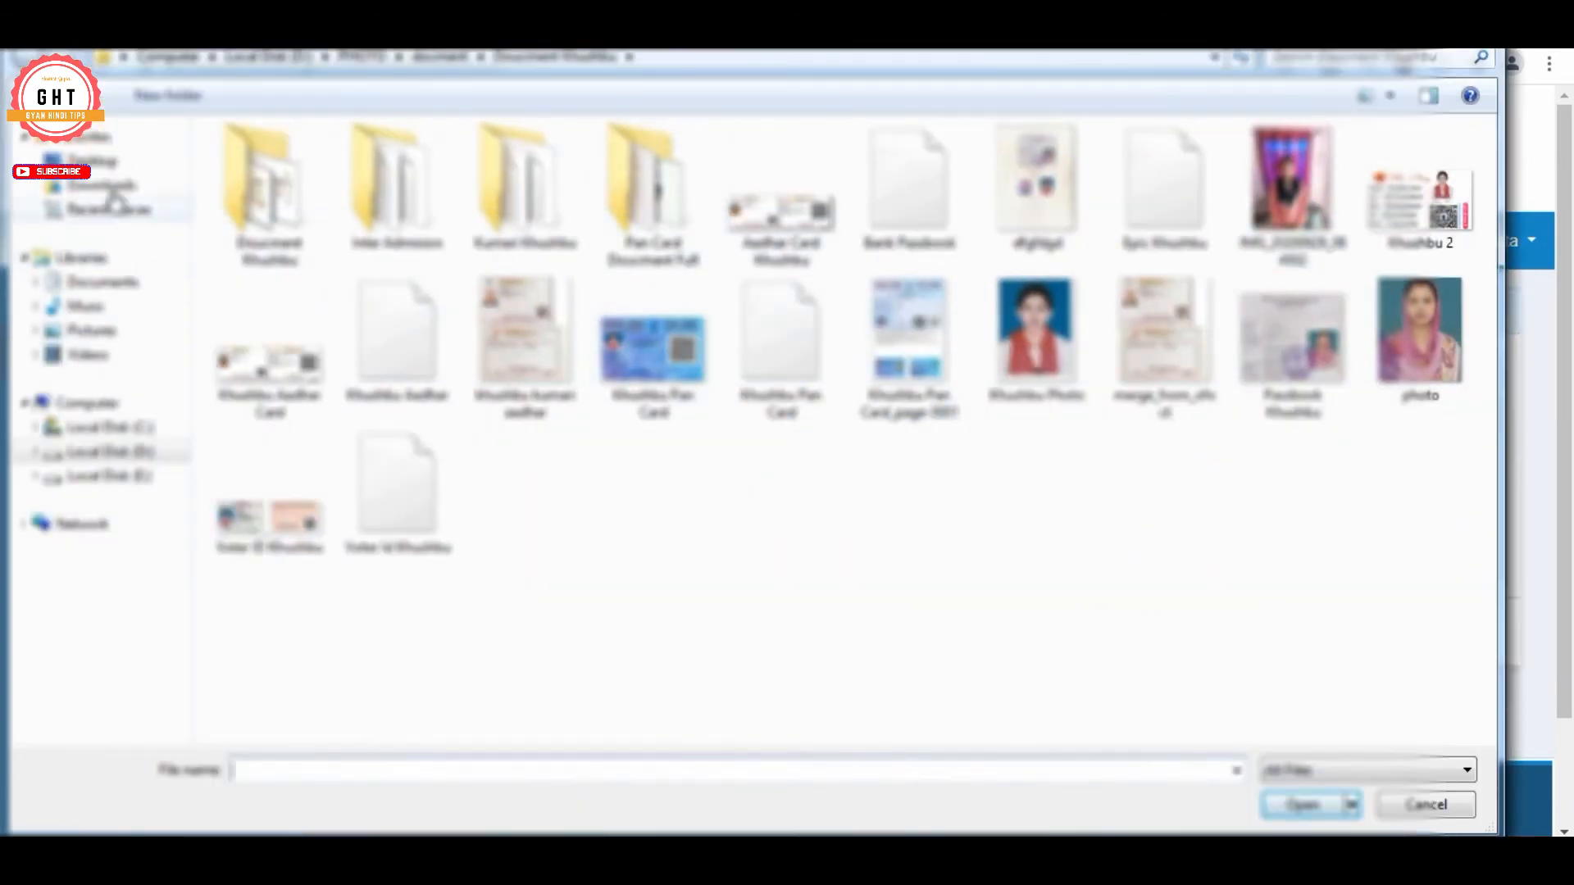
left_click(102, 187)
double_click(395, 180)
left_click(416, 223)
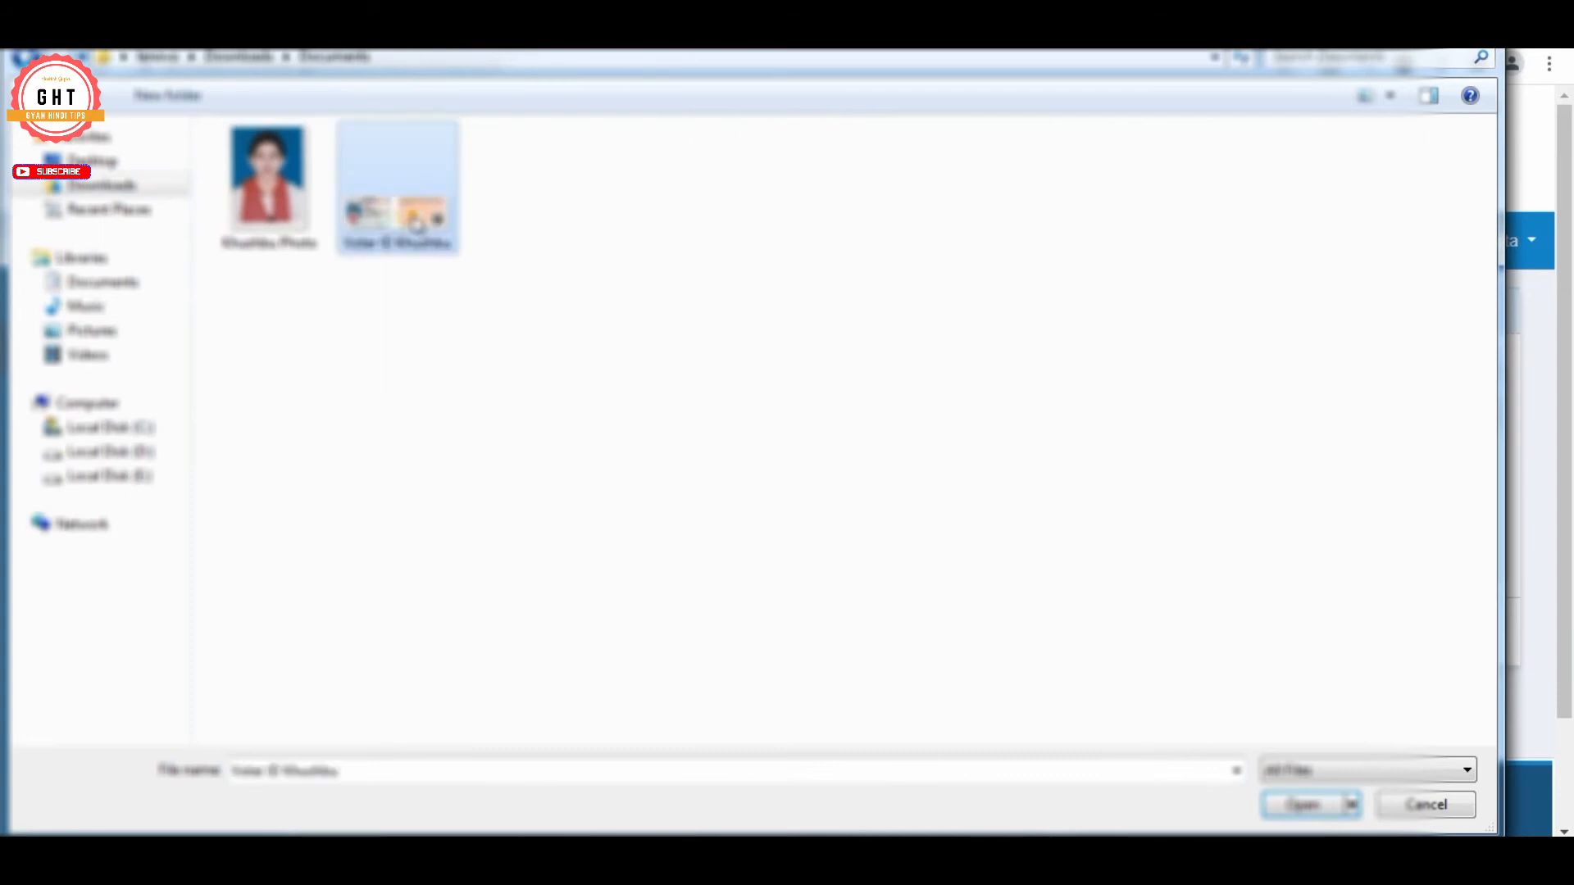
left_click(1303, 805)
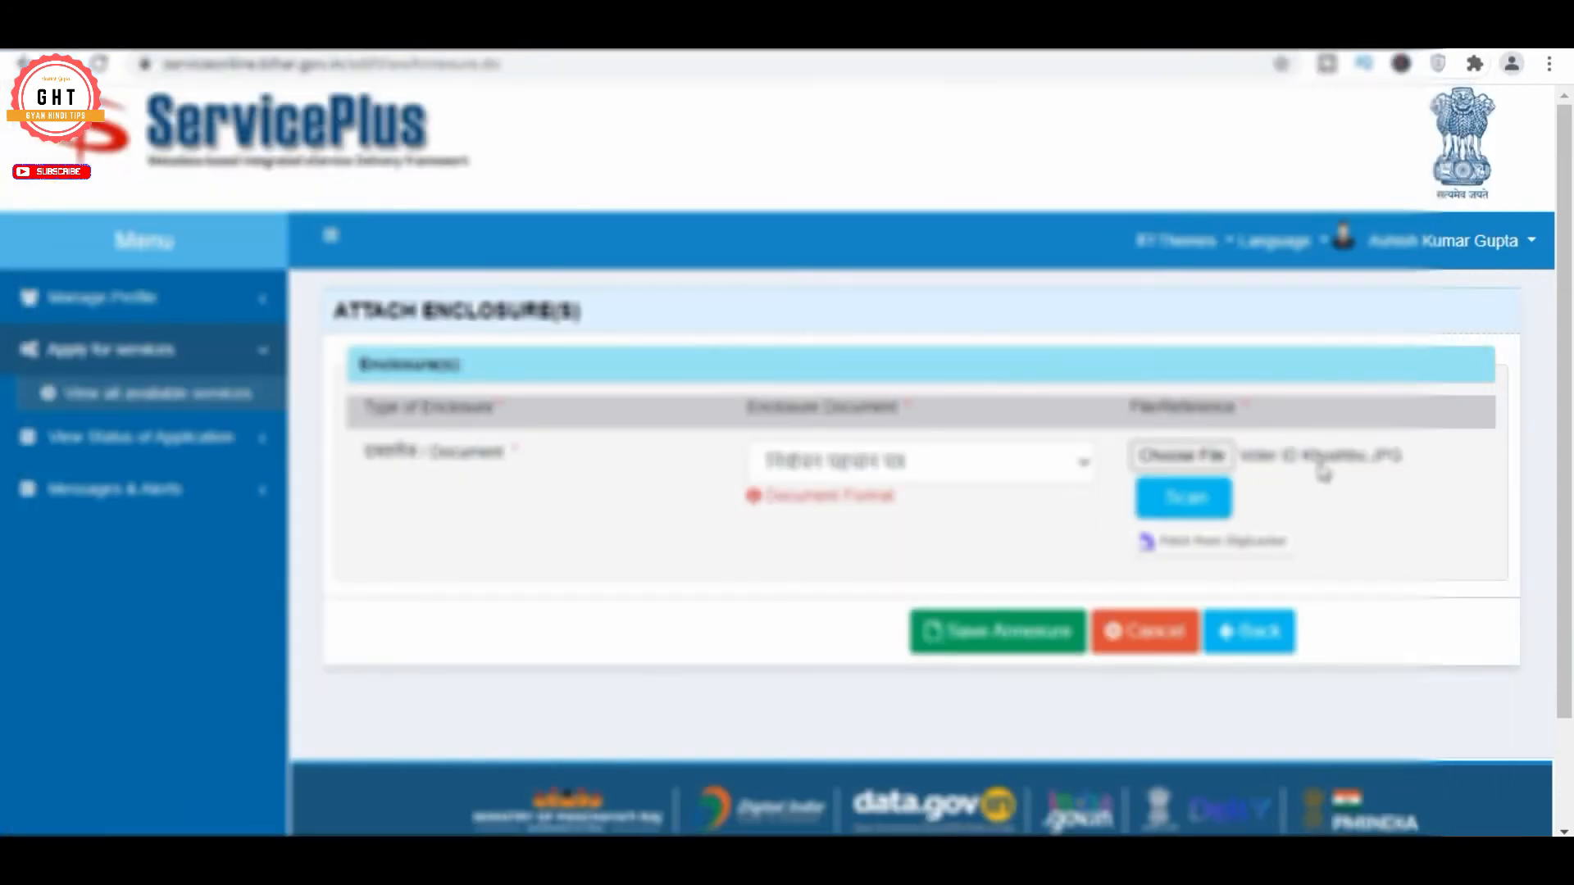
left_click(984, 636)
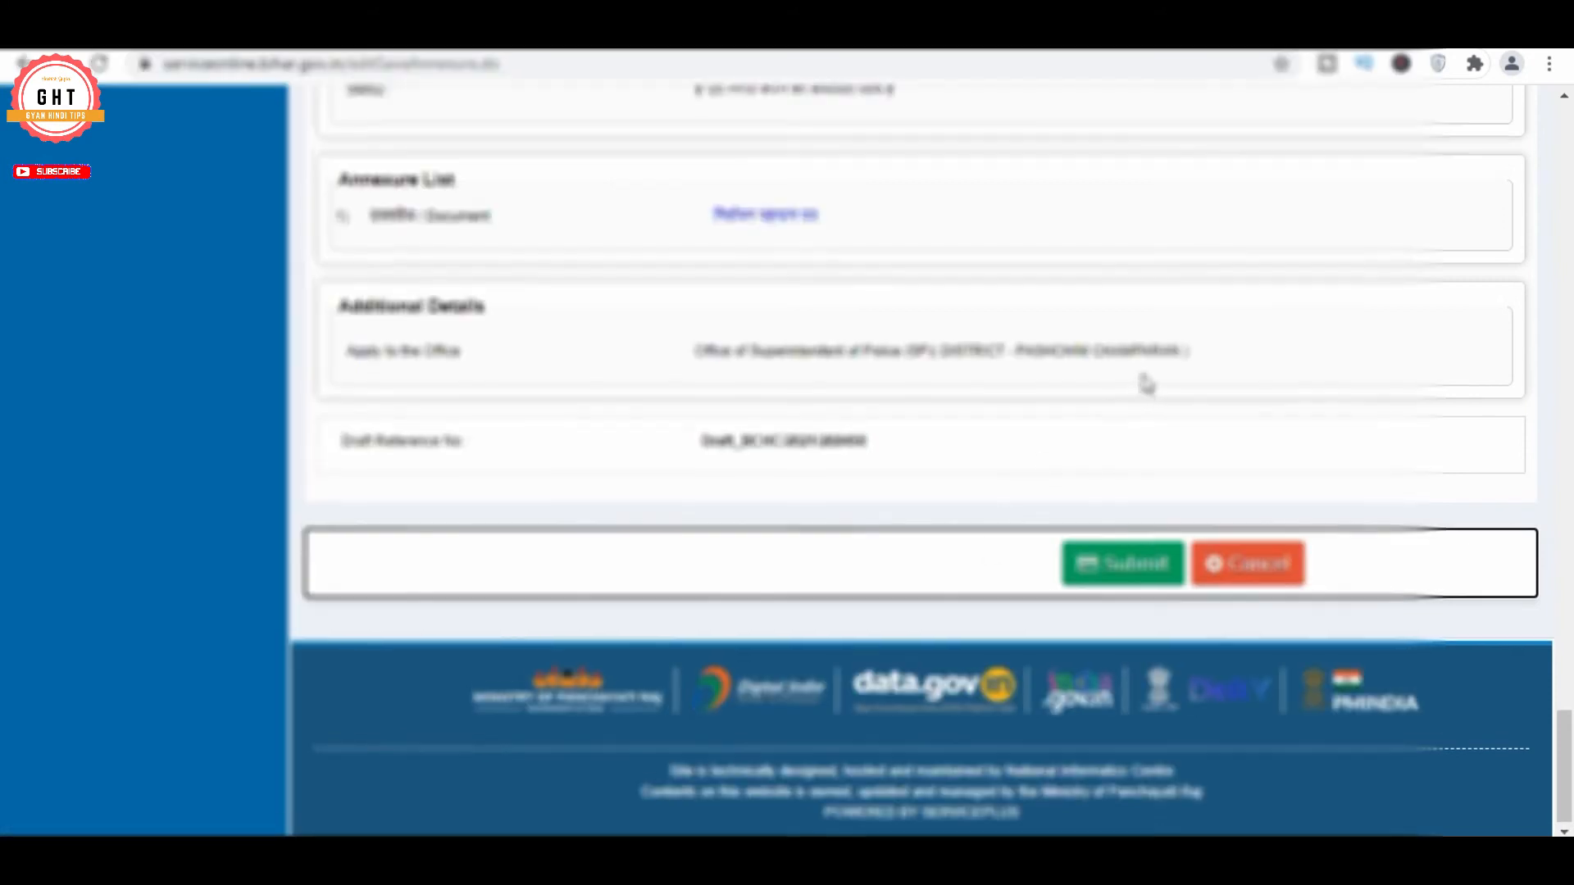
Review the application preview and submit the character certificate application
scroll(1146, 384, "up", 20)
scroll(1146, 384, "down", 20)
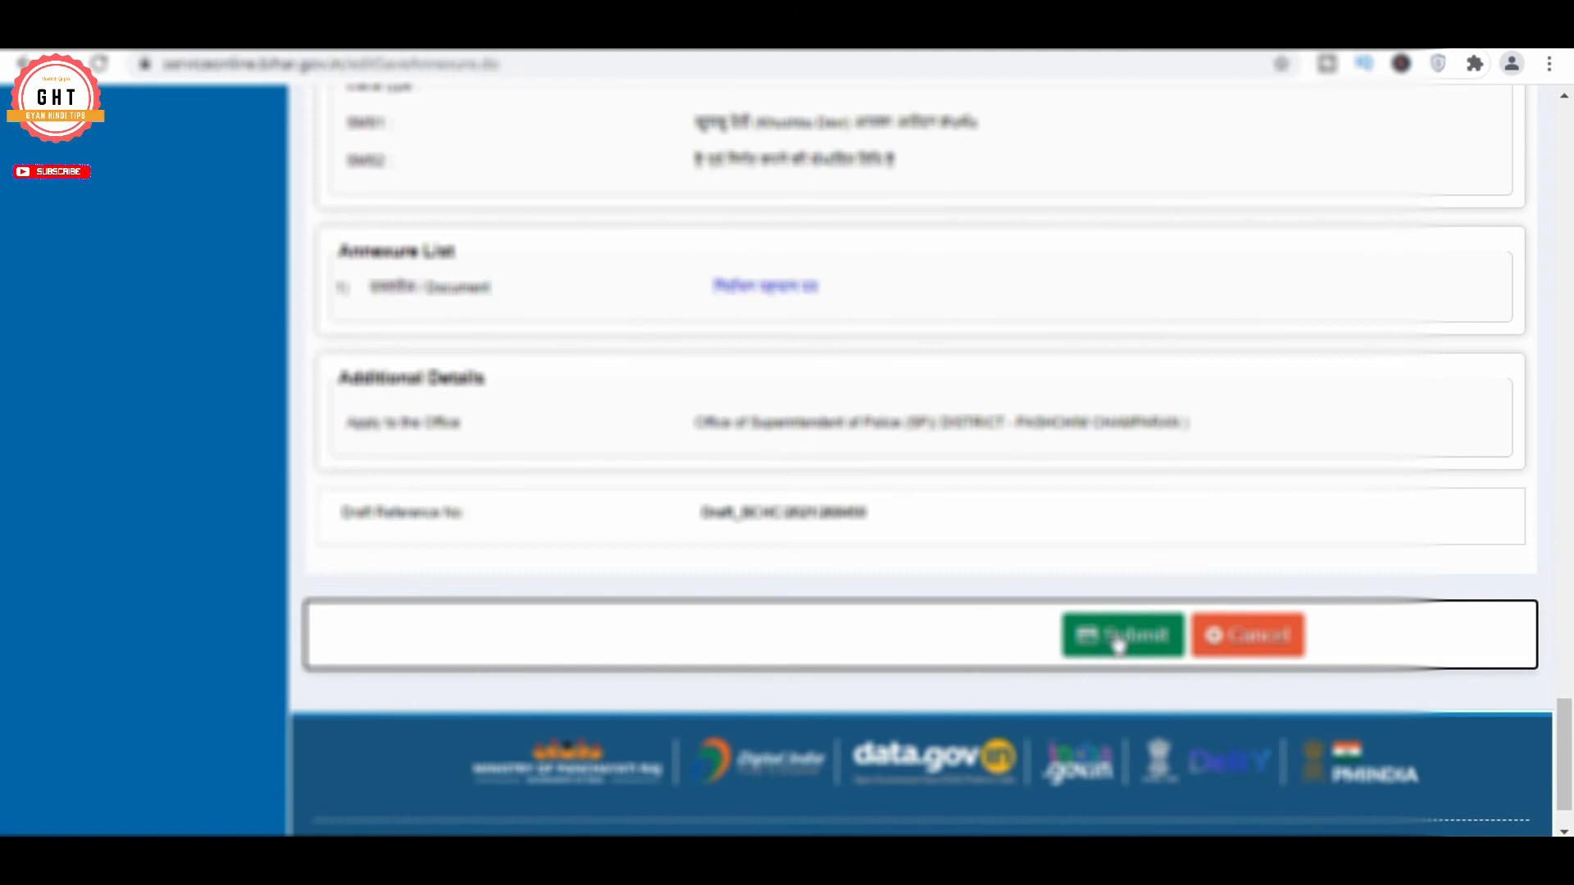
left_click(1117, 643)
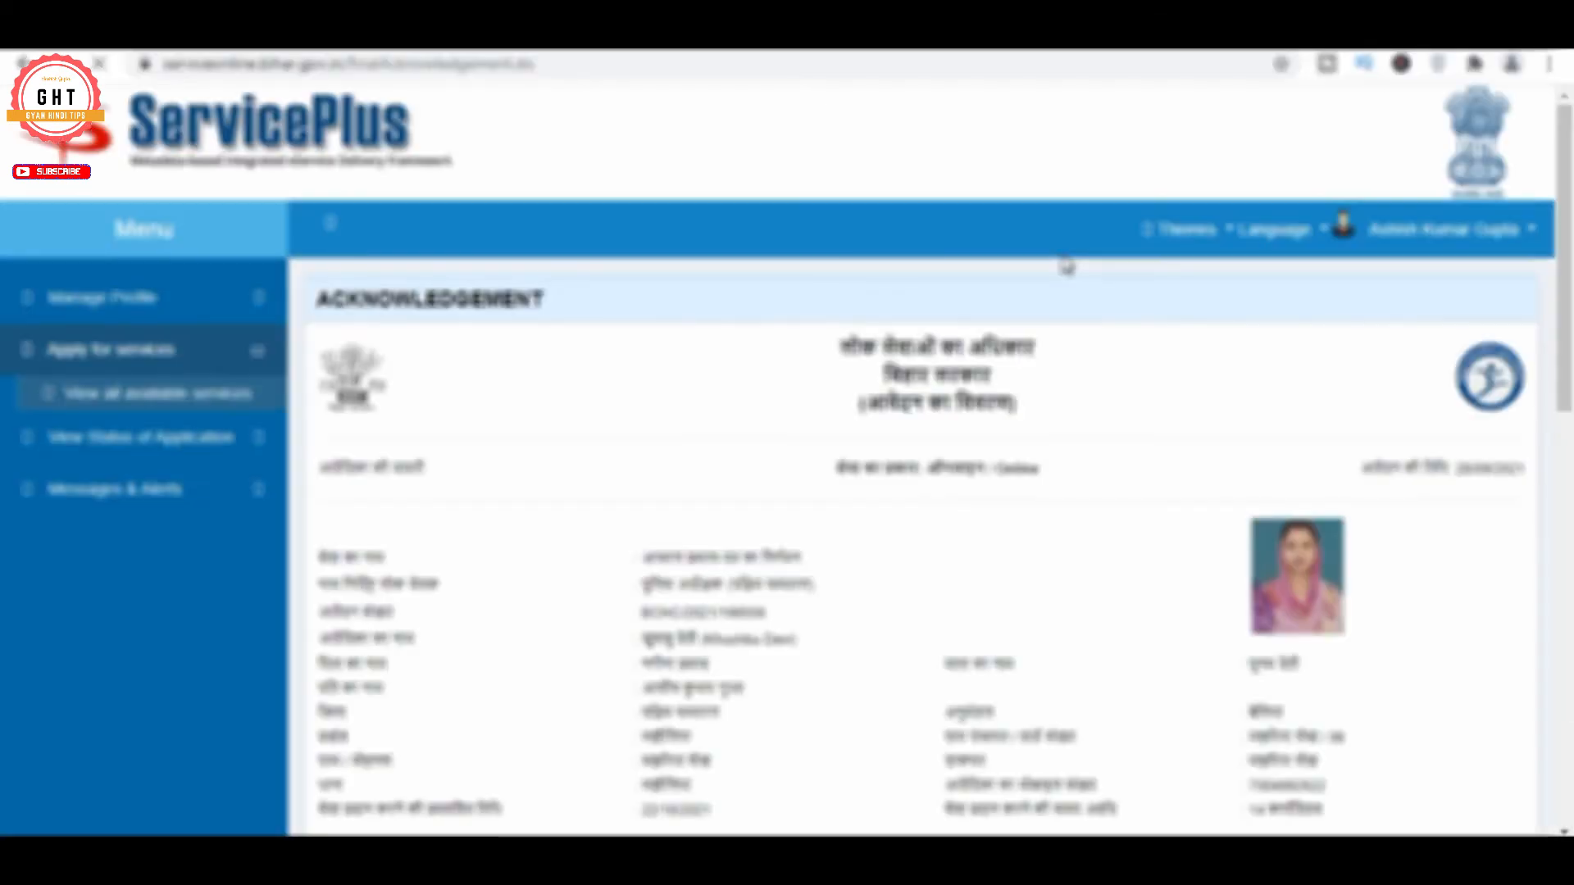
Check the acknowledgement's 22/10/2021 date and 14 working days, then print it to Save as PDF
left_click_drag(1455, 465, 1541, 479)
left_click(1506, 473)
scroll(1419, 365, "down", 9)
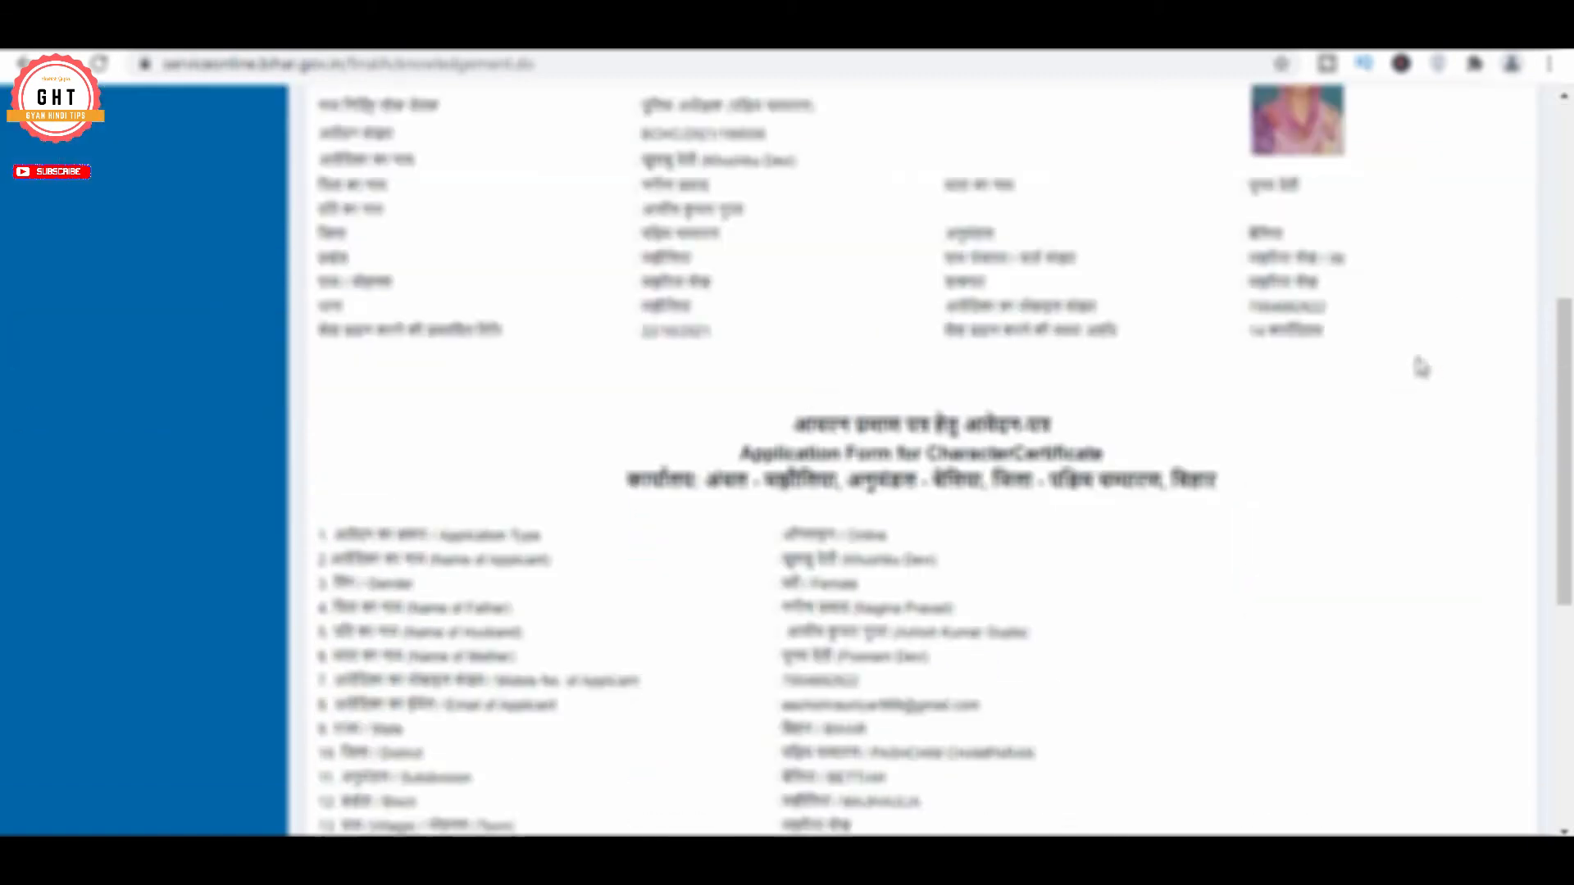
scroll(1421, 366, "up", 4)
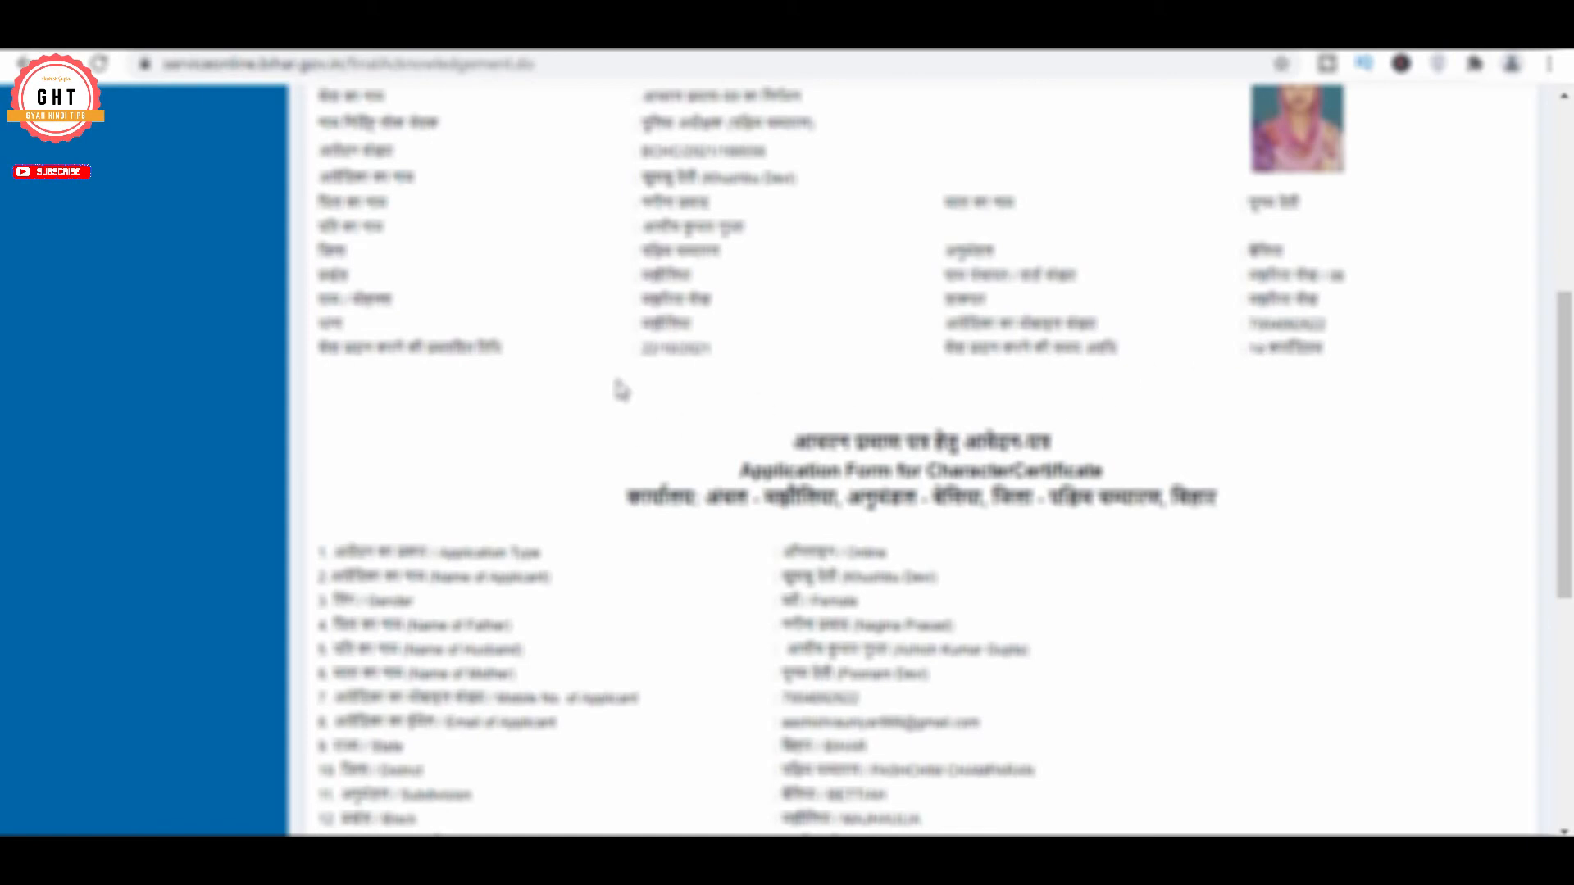
left_click_drag(641, 348, 730, 351)
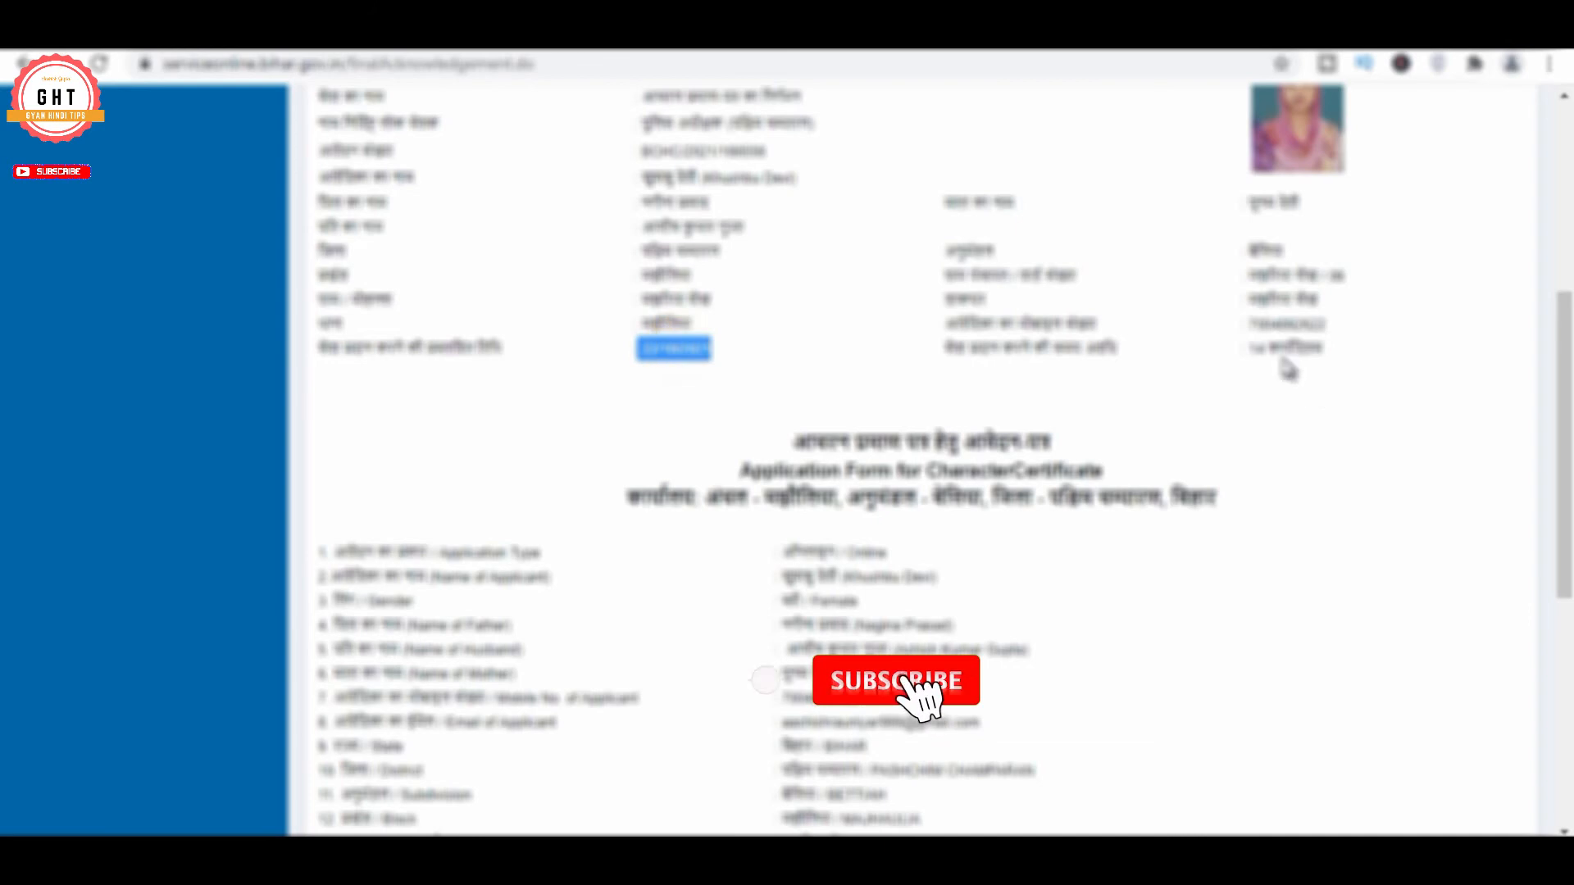
left_click_drag(1251, 349, 1333, 354)
left_click(1303, 349)
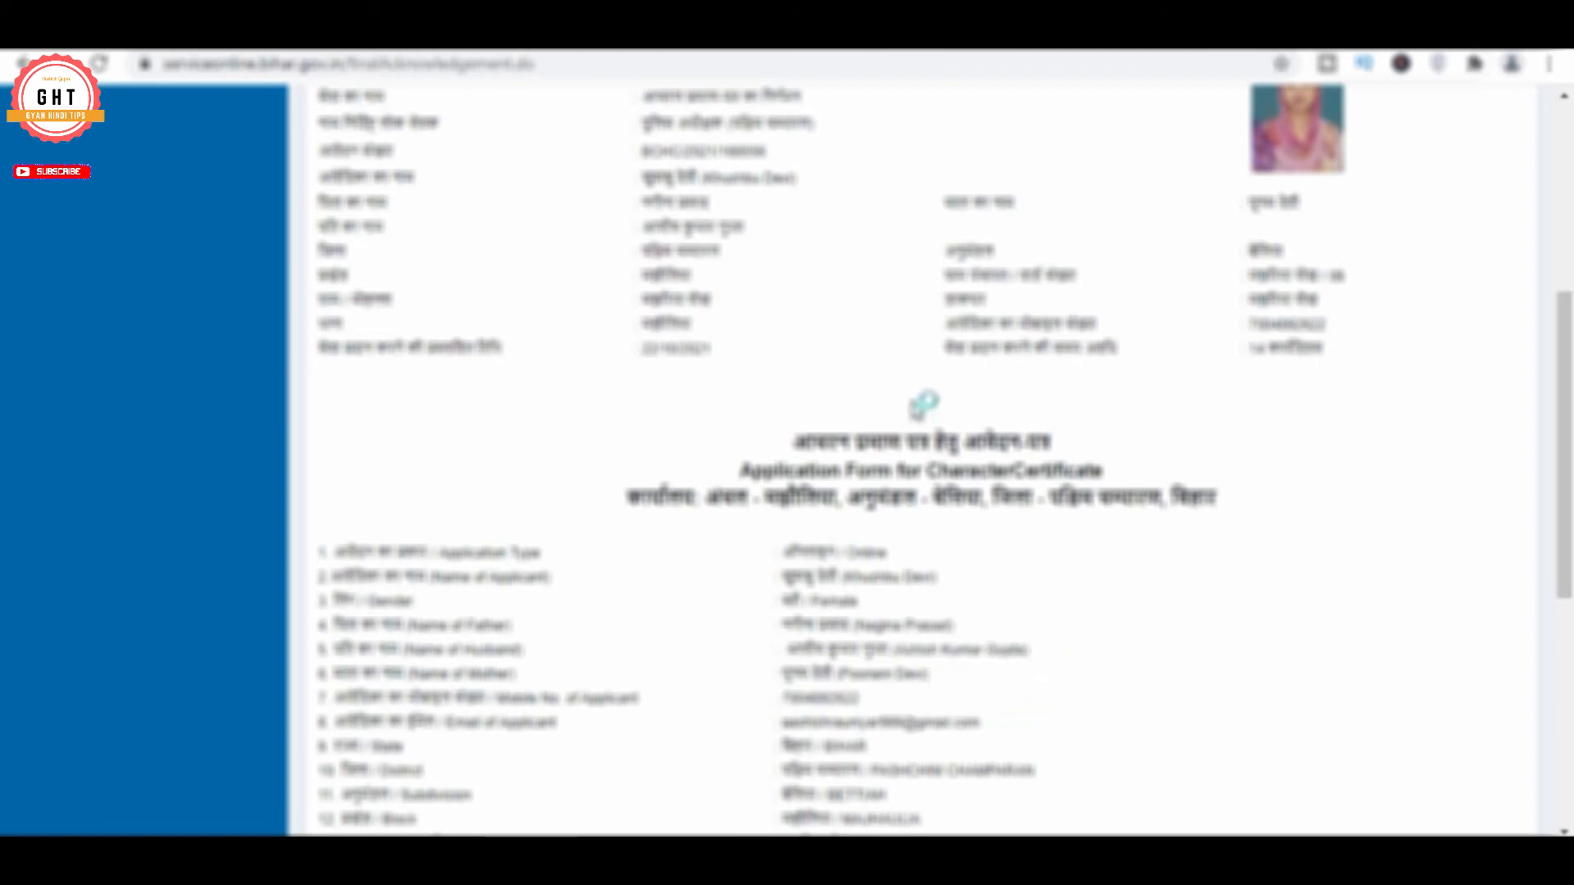
scroll(923, 404, "down", 6)
left_click(990, 560)
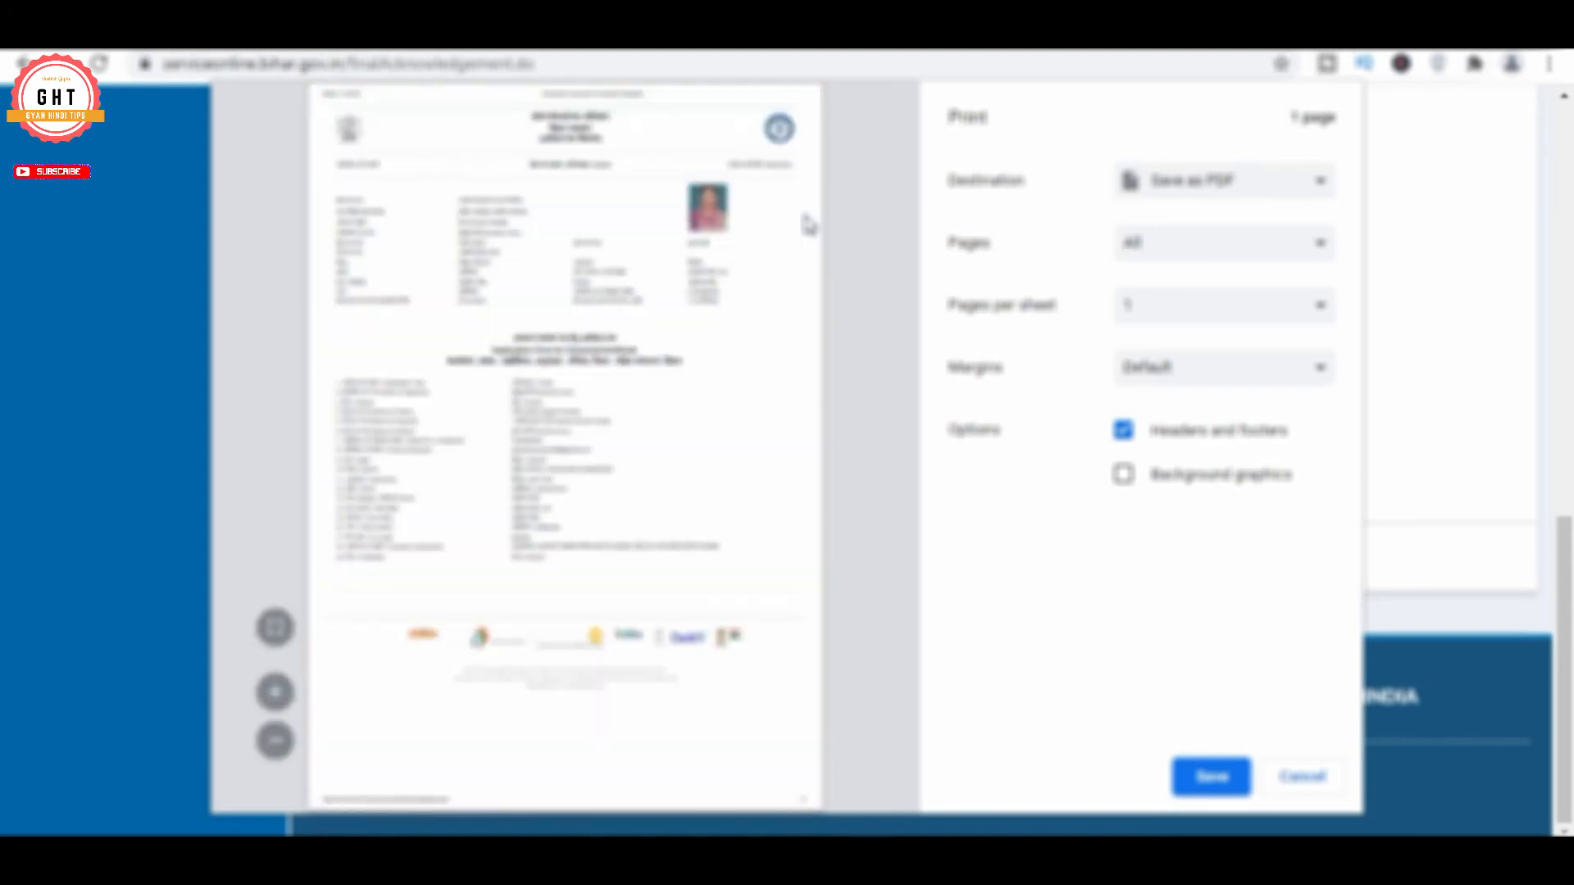
Save the acknowledgement as a PDF file
left_click(1213, 777)
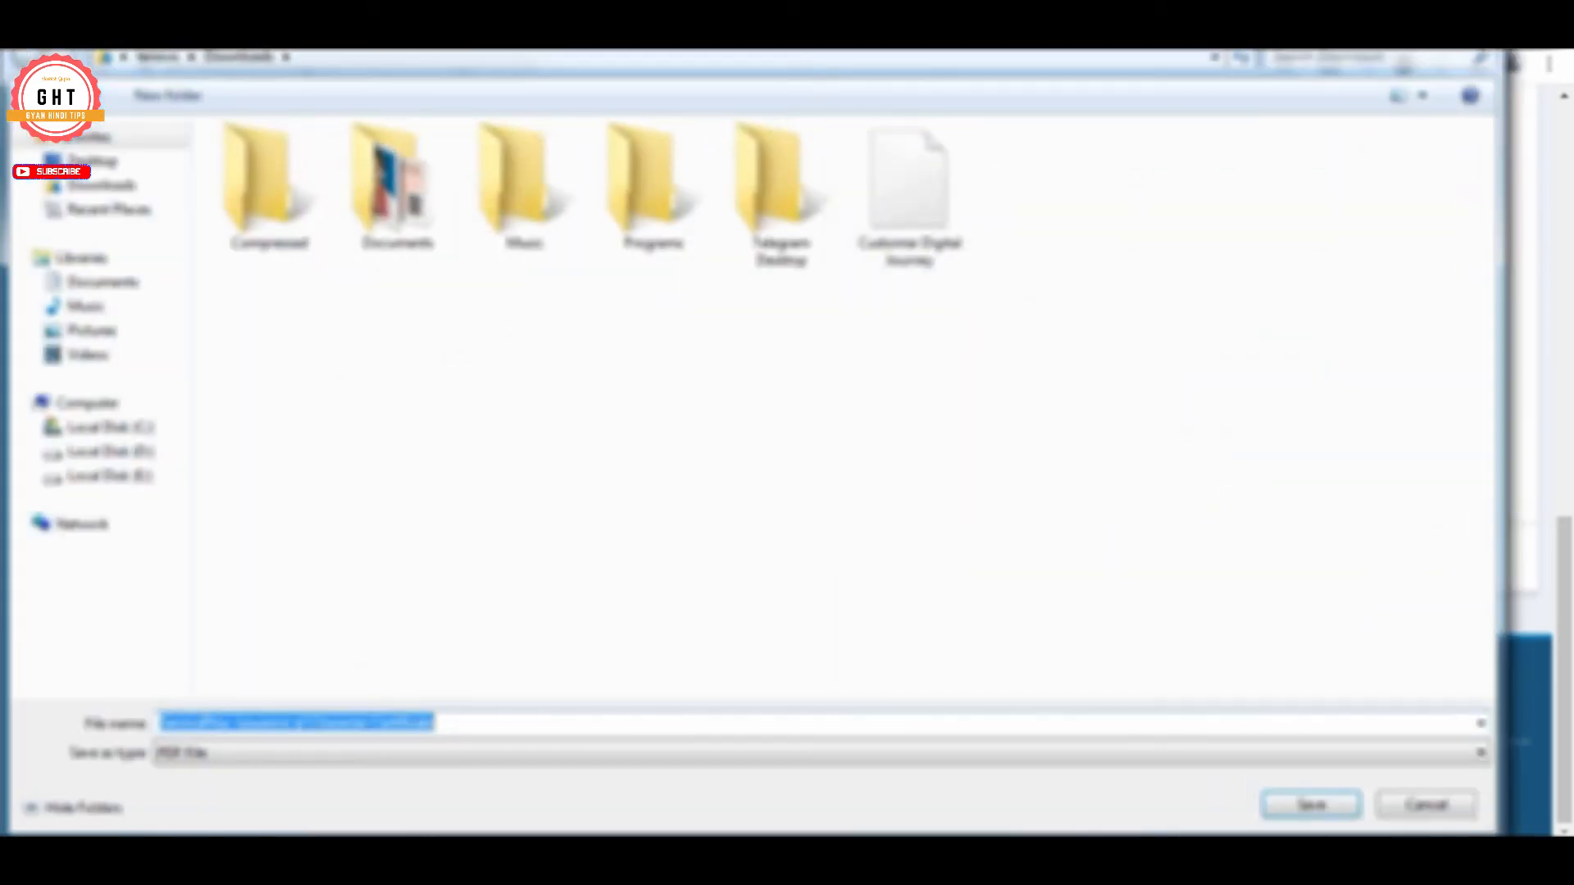
left_click(1310, 807)
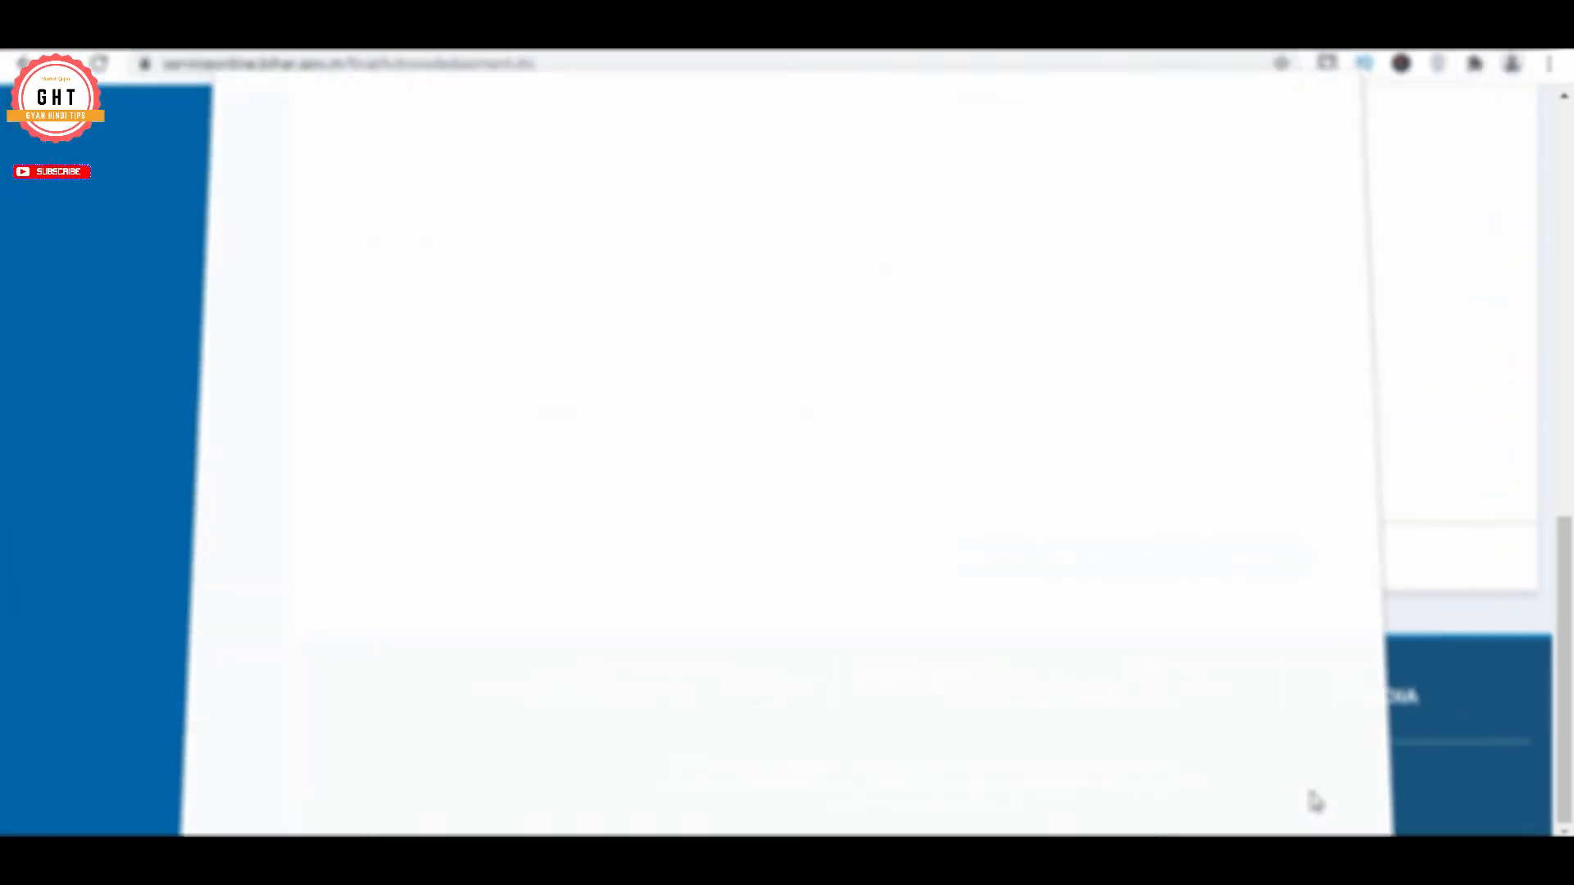
scroll(944, 369, "up", 10)
scroll(944, 368, "up", 6)
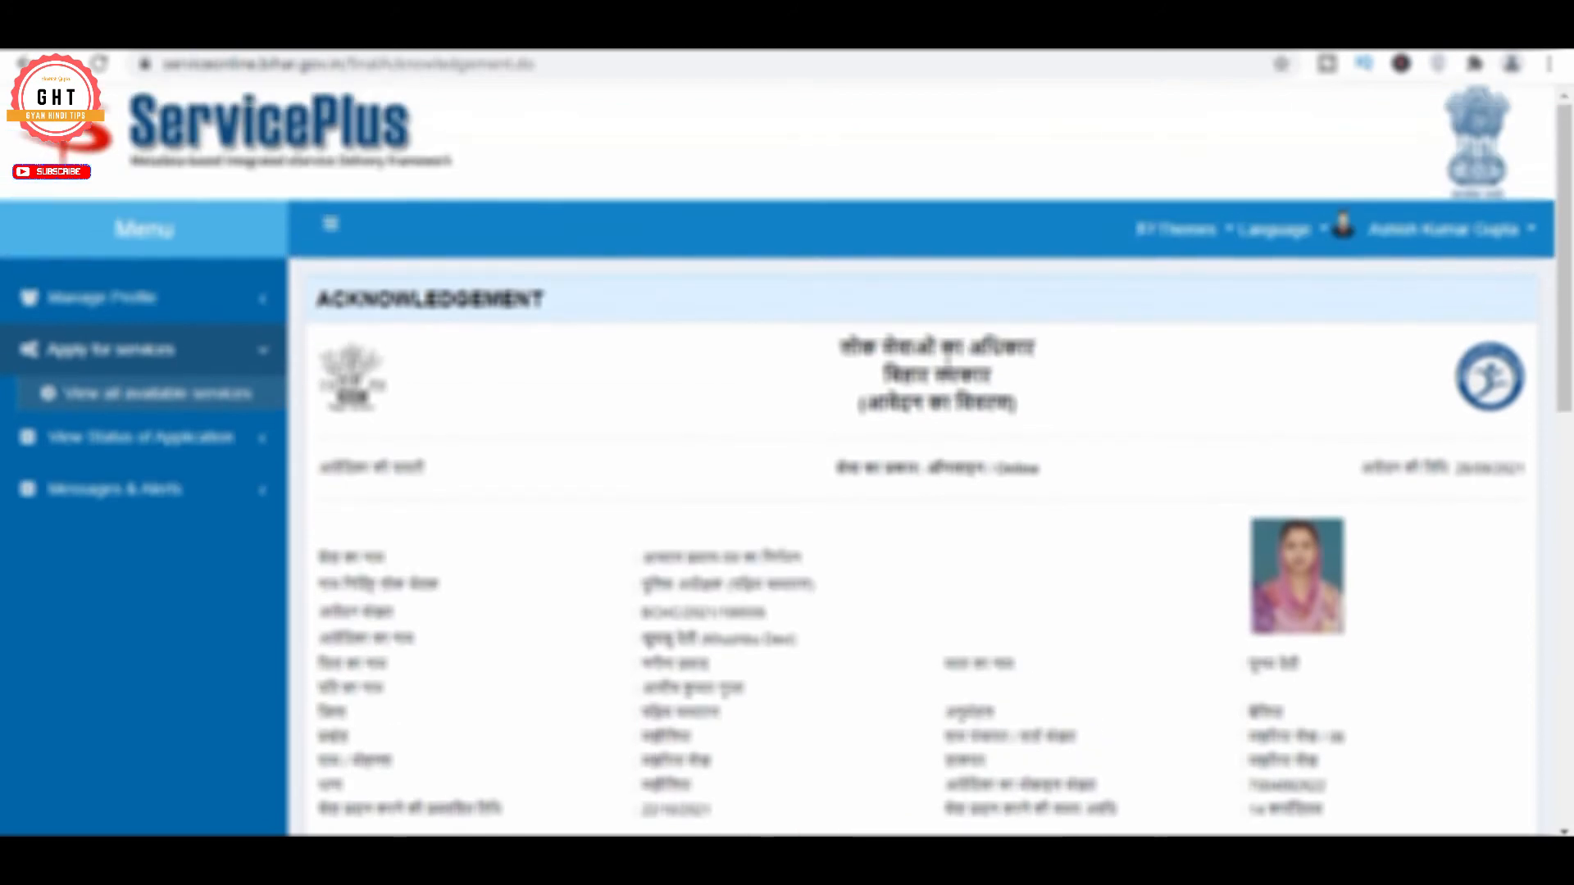
scroll(942, 368, "down", 3)
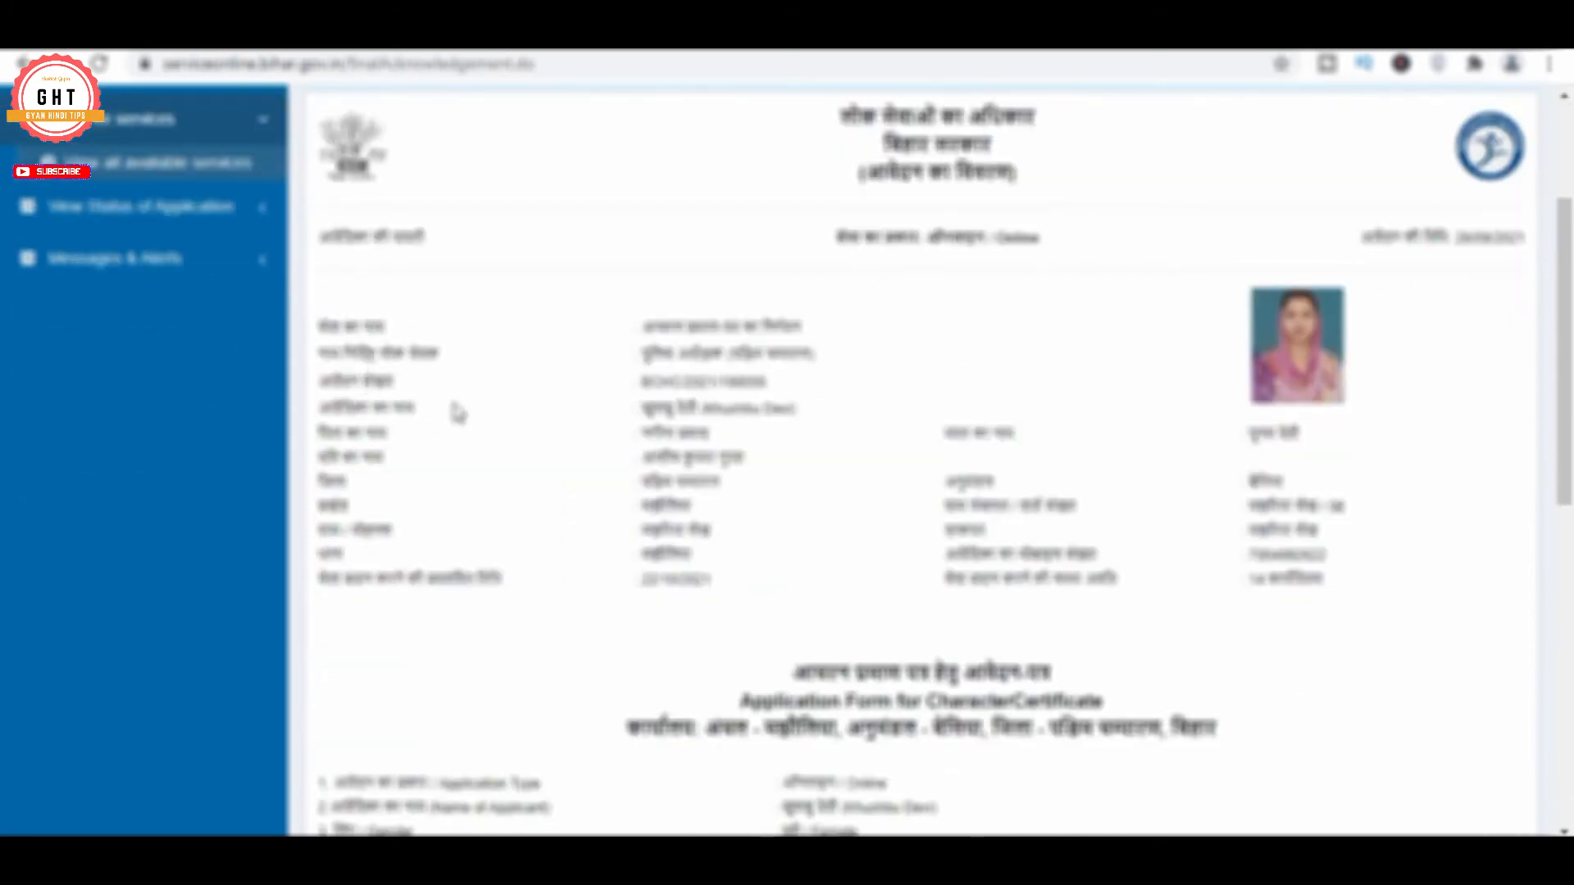
Copy the application number and go to View Status of Application > Track application status
left_click_drag(644, 381, 766, 385)
right_click(753, 385)
left_click(779, 404)
scroll(457, 410, "up", 2)
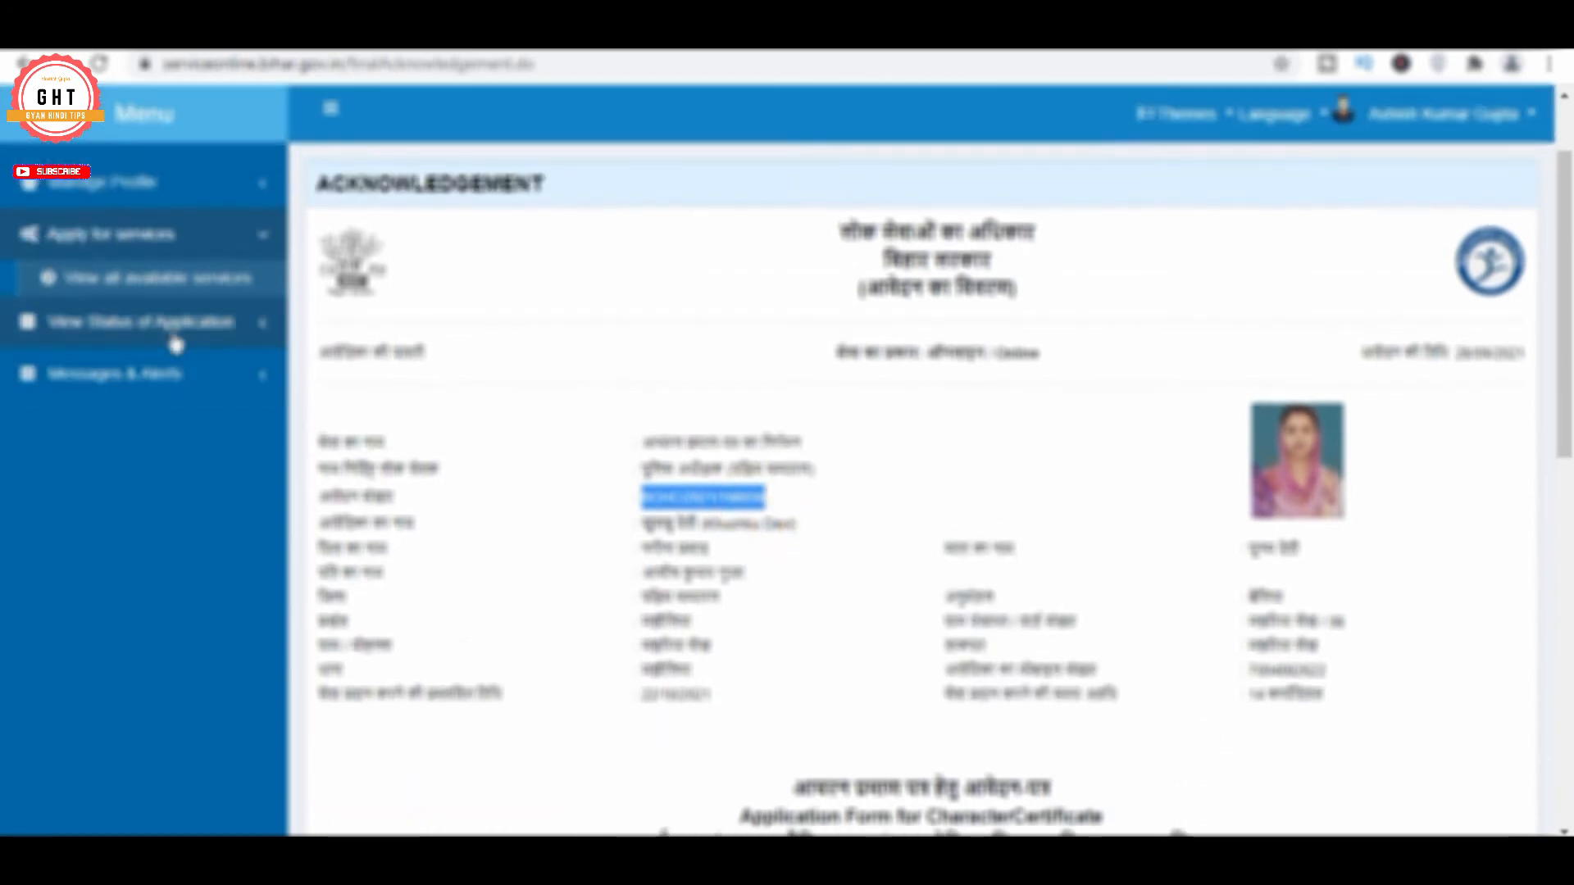
left_click(174, 338)
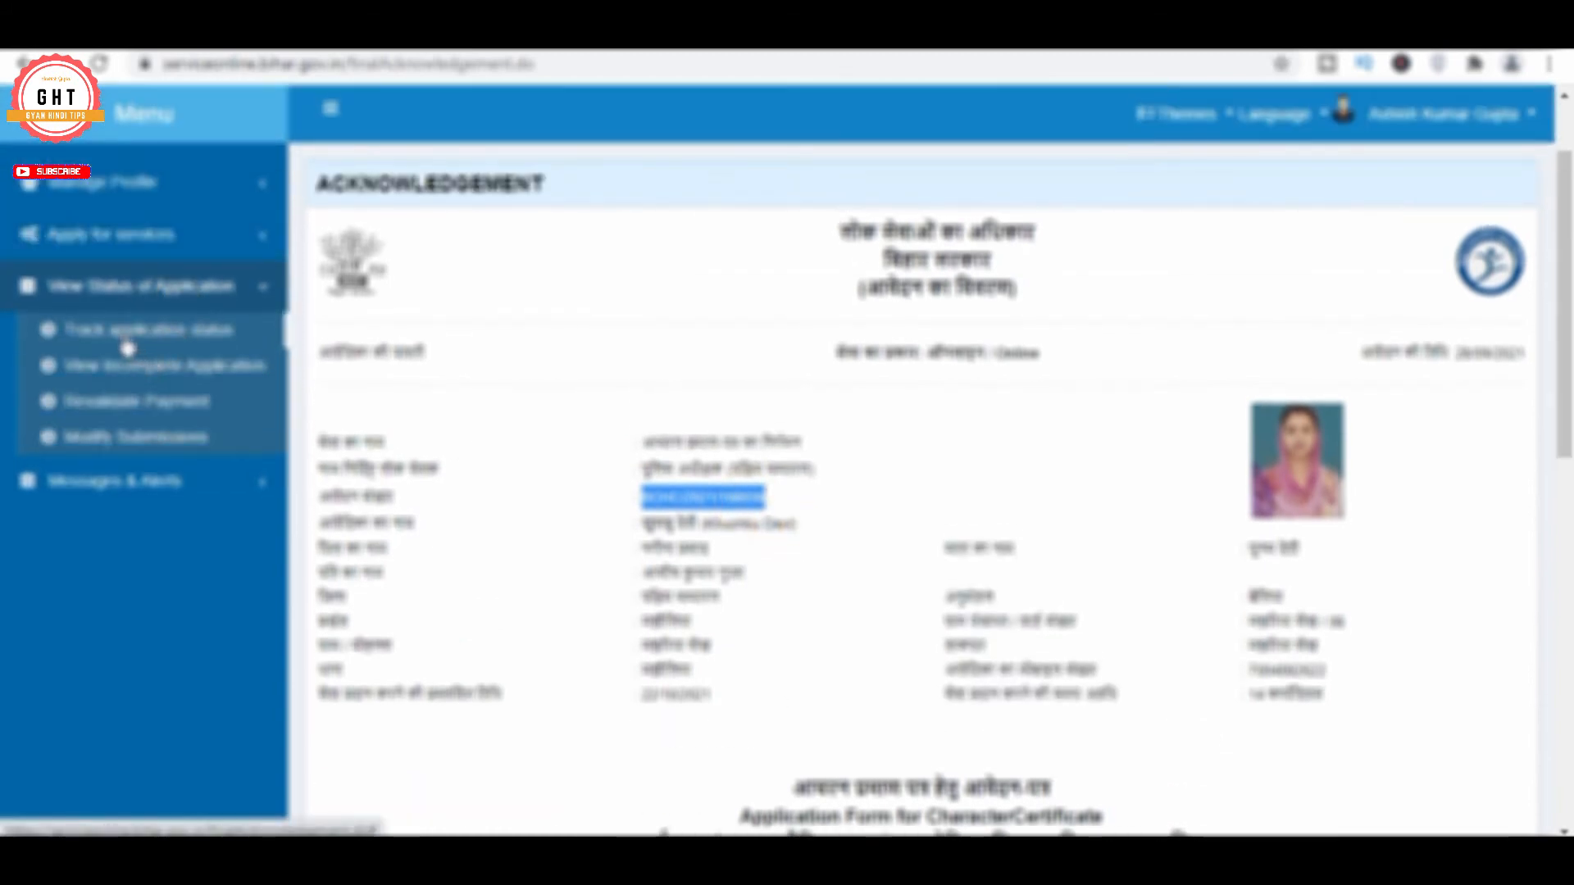
left_click(127, 347)
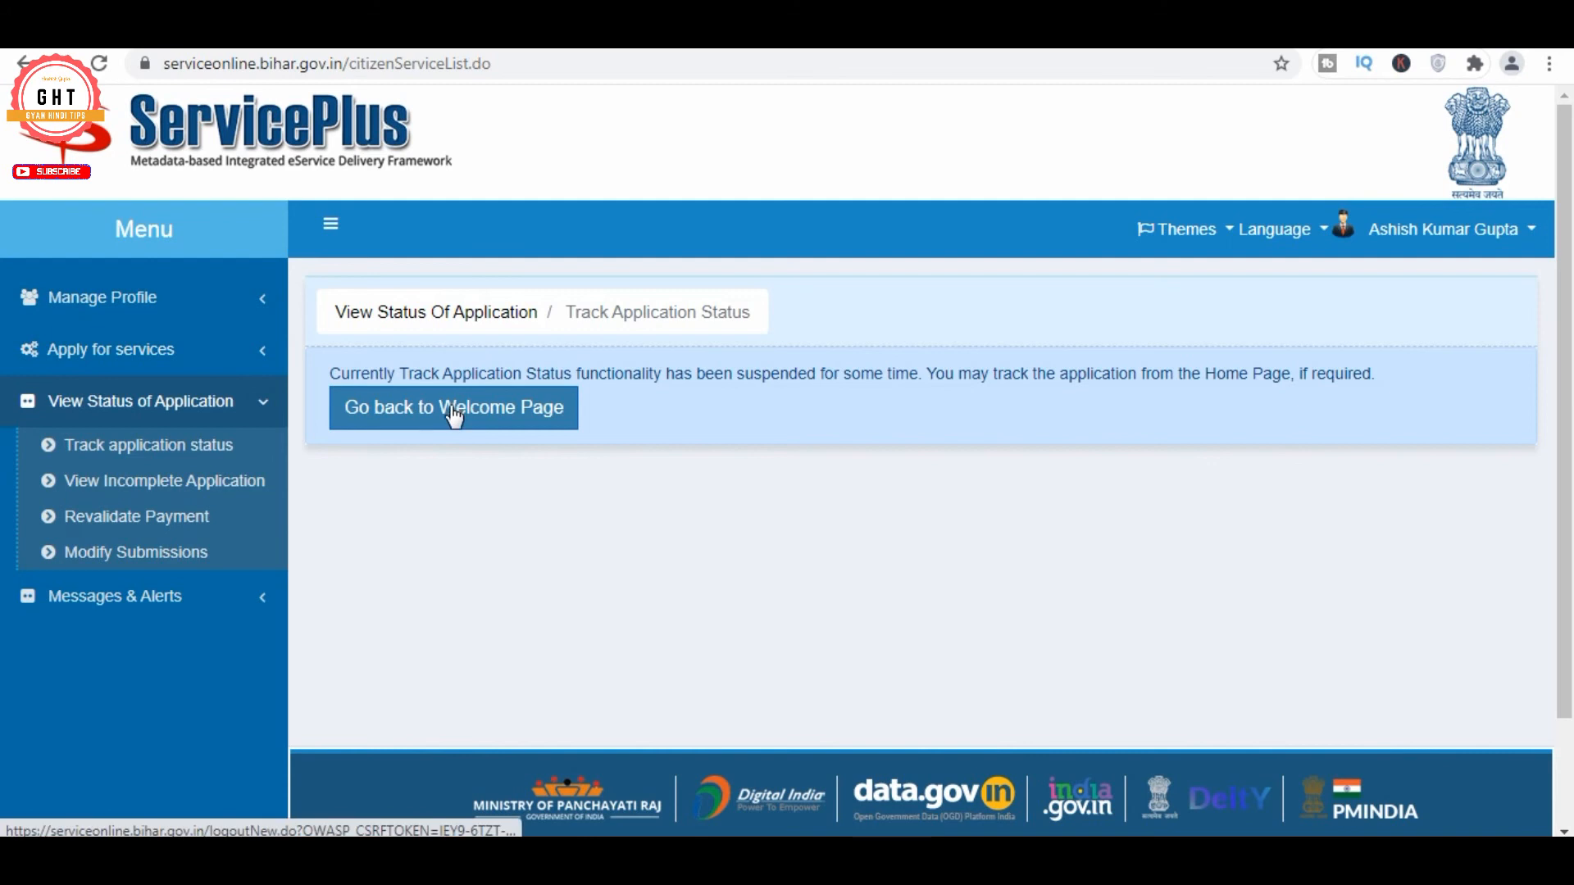
Return to the welcome page and open the आवेदन की स्थिति देखें status window maximized
left_click(453, 410)
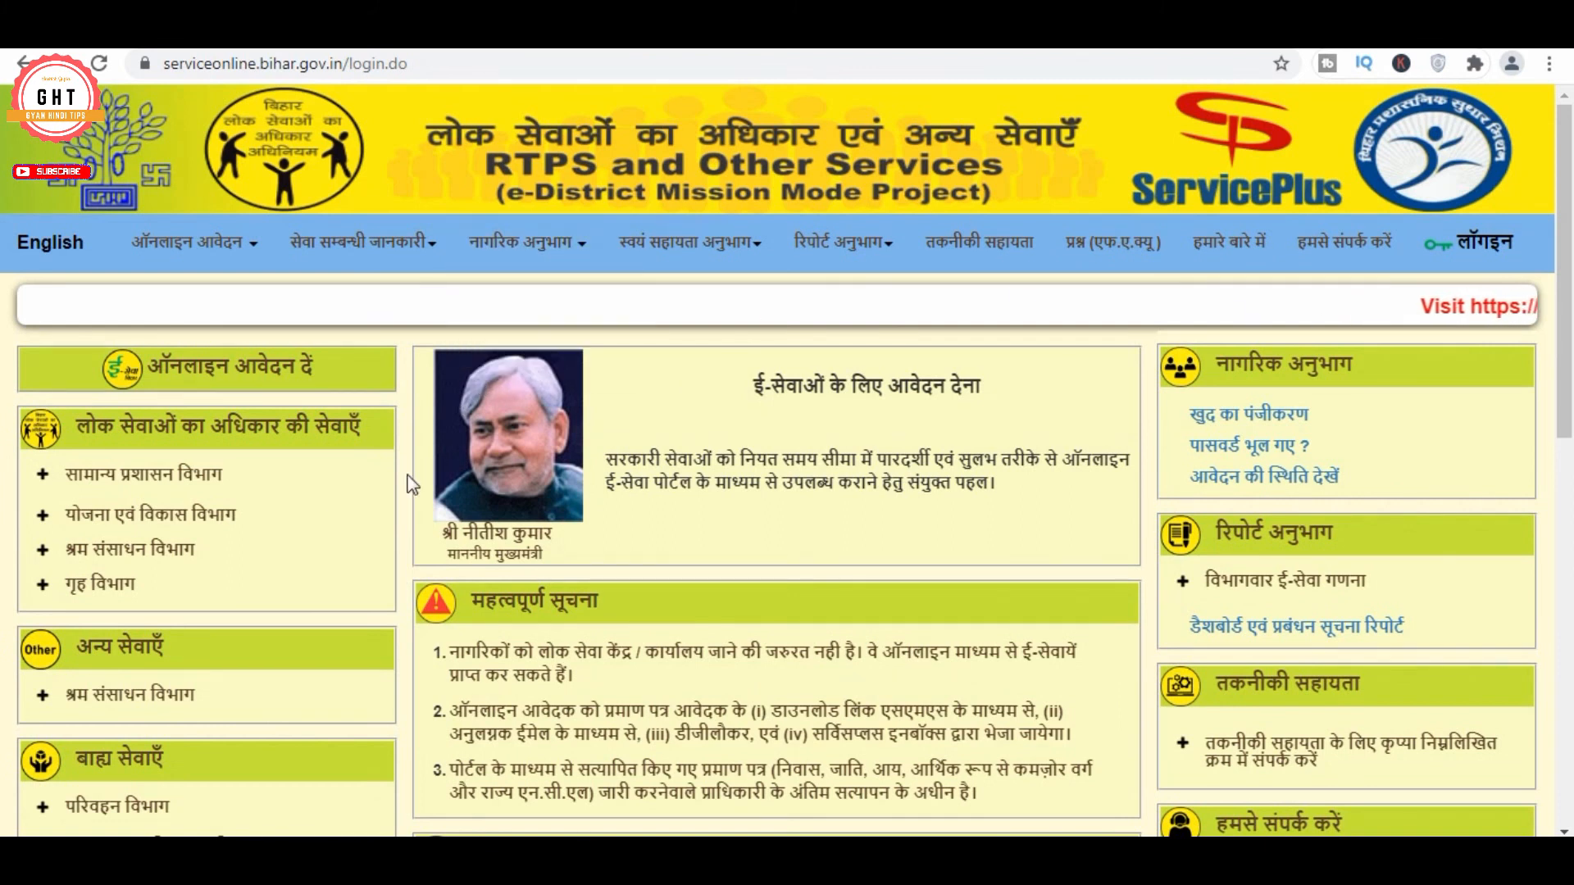
left_click(1267, 477)
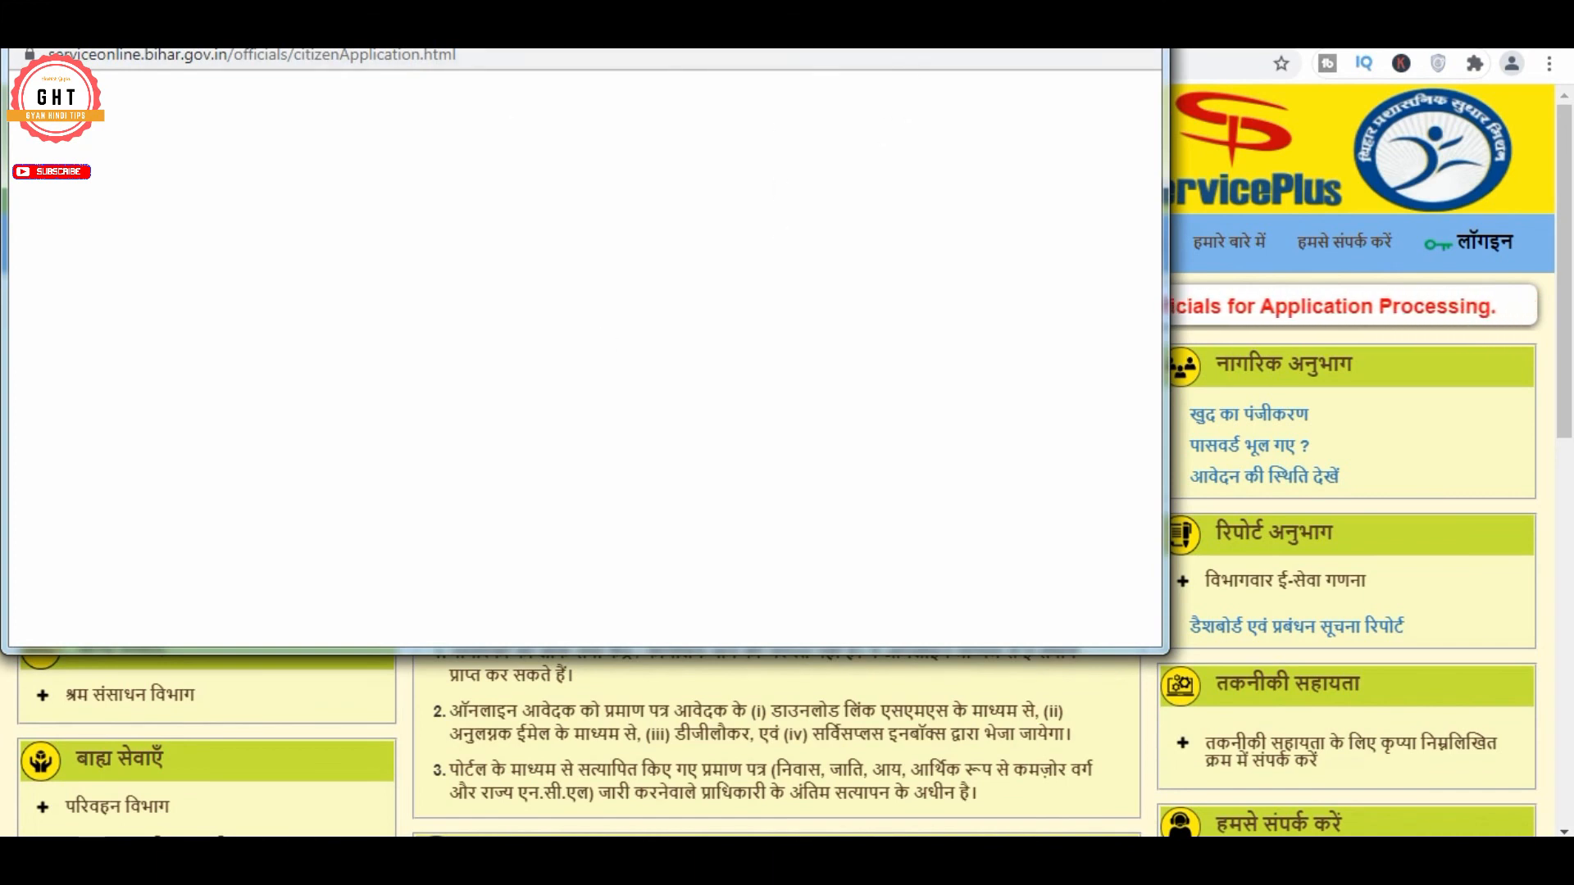
left_click(1099, 16)
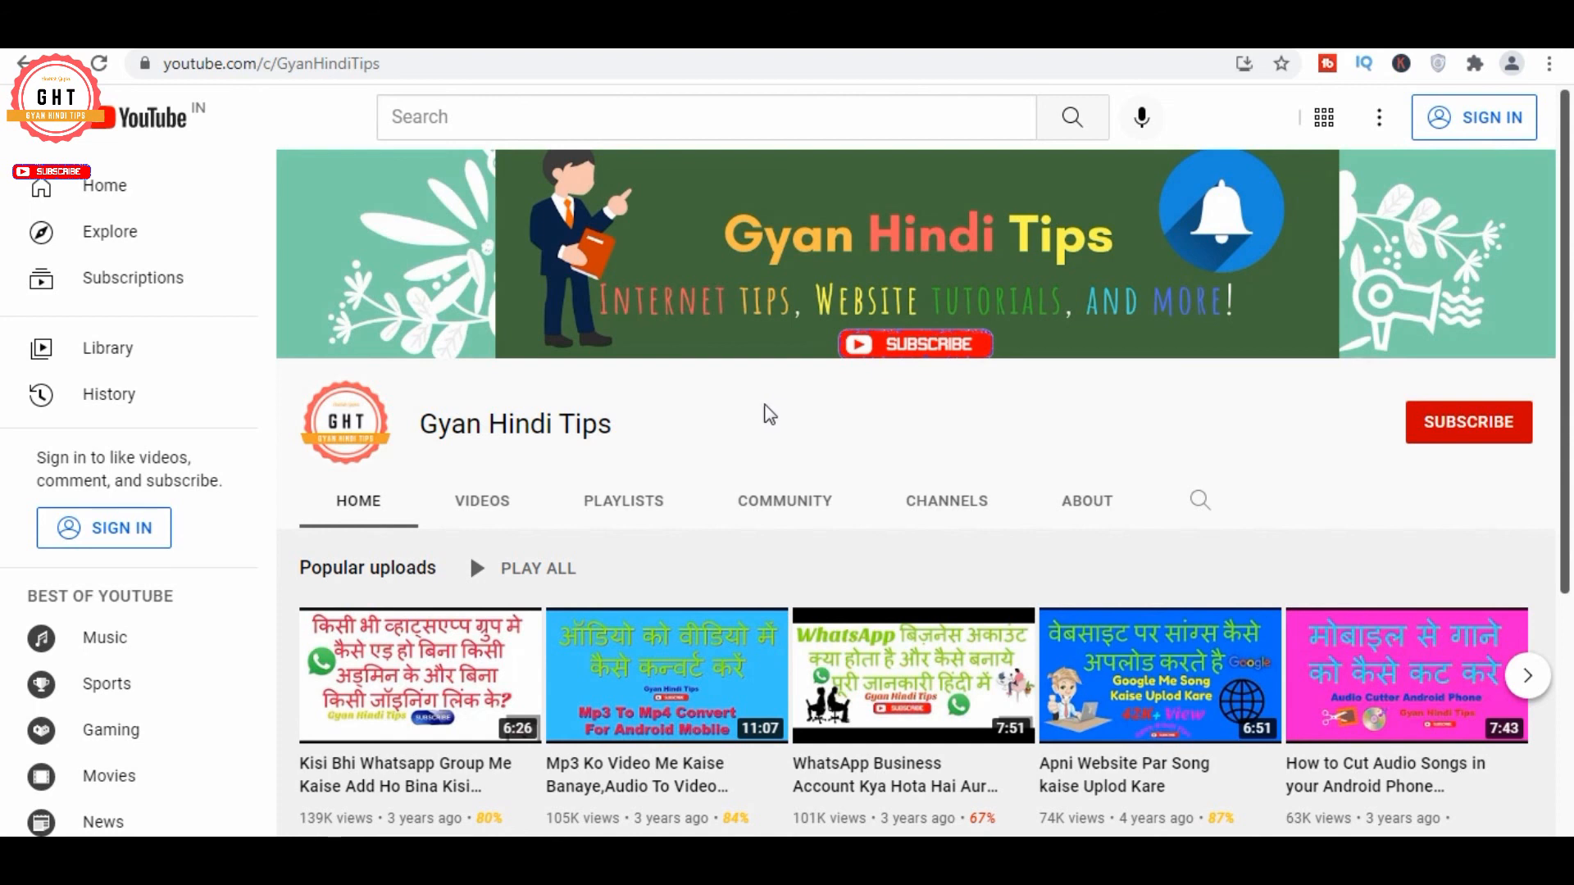
left_click_drag(421, 426, 617, 427)
left_click(567, 425)
left_click_drag(430, 430, 615, 427)
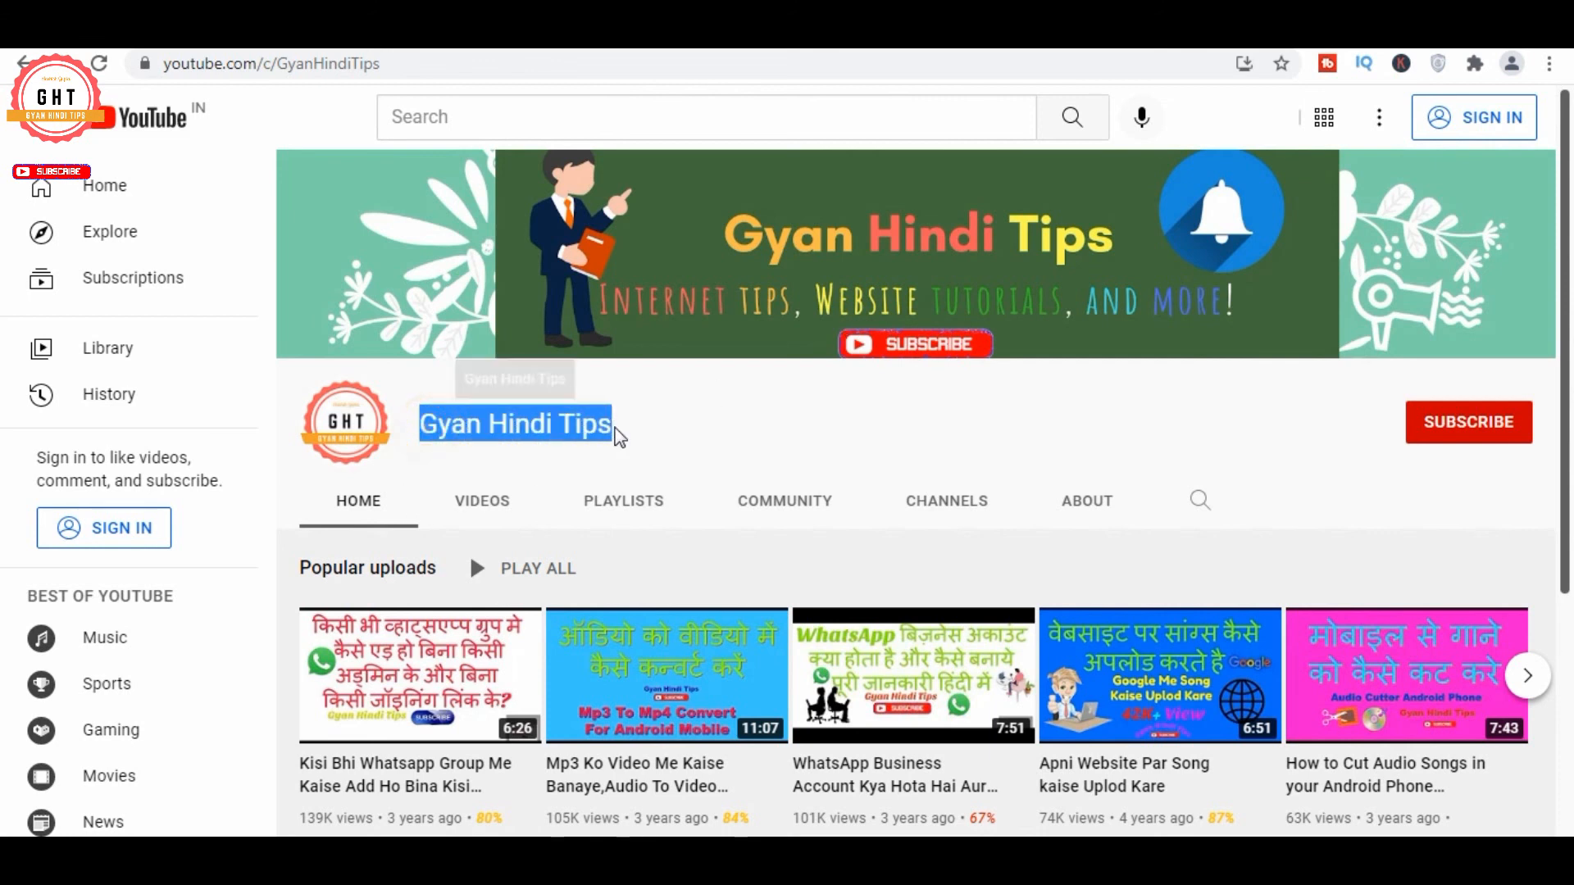
left_click(593, 423)
left_click_drag(422, 427, 613, 427)
left_click(568, 426)
left_click_drag(422, 426, 613, 432)
left_click(613, 431)
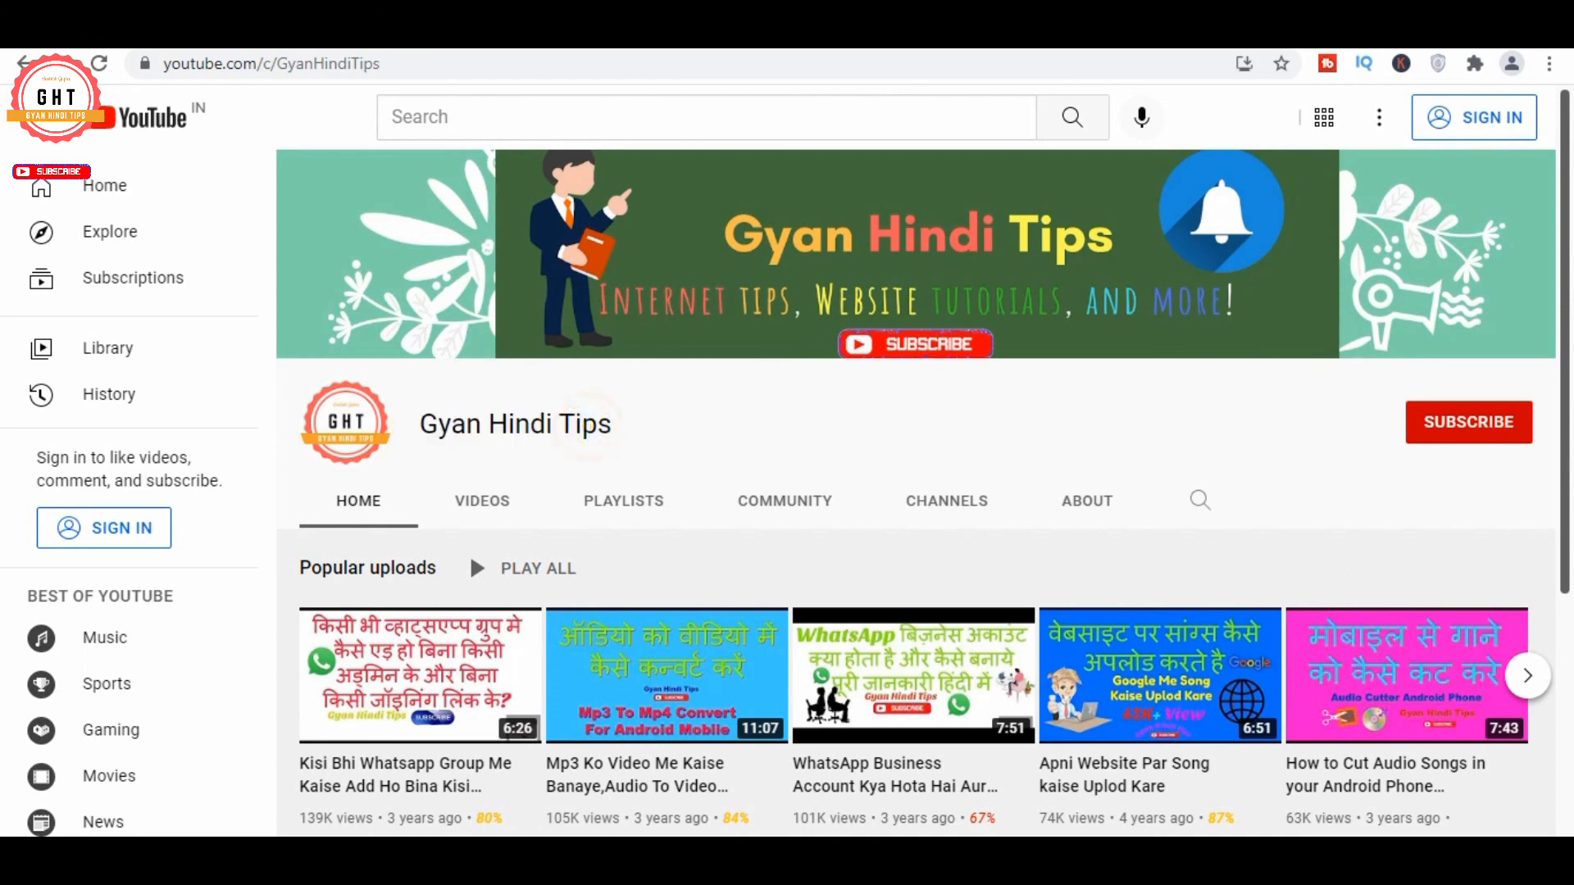